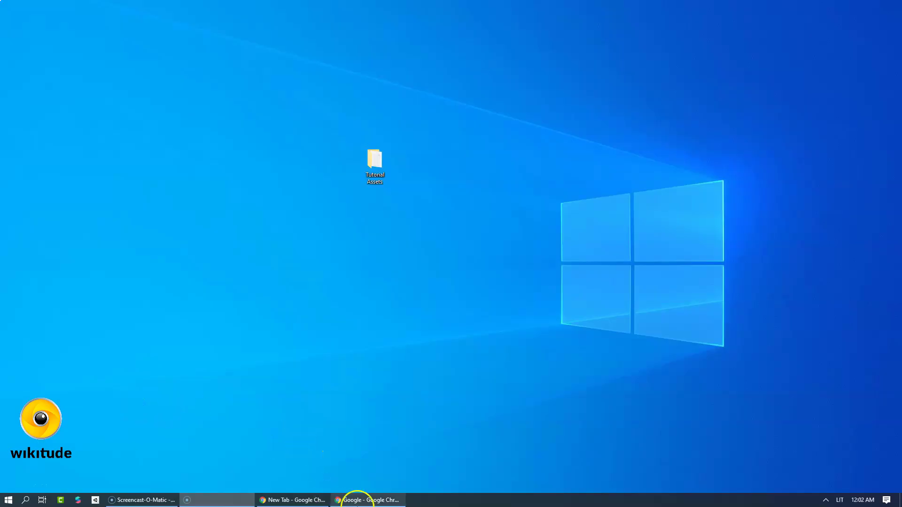
Search the web for "wikitude" and open the official Wikitude website
type("wikitude")
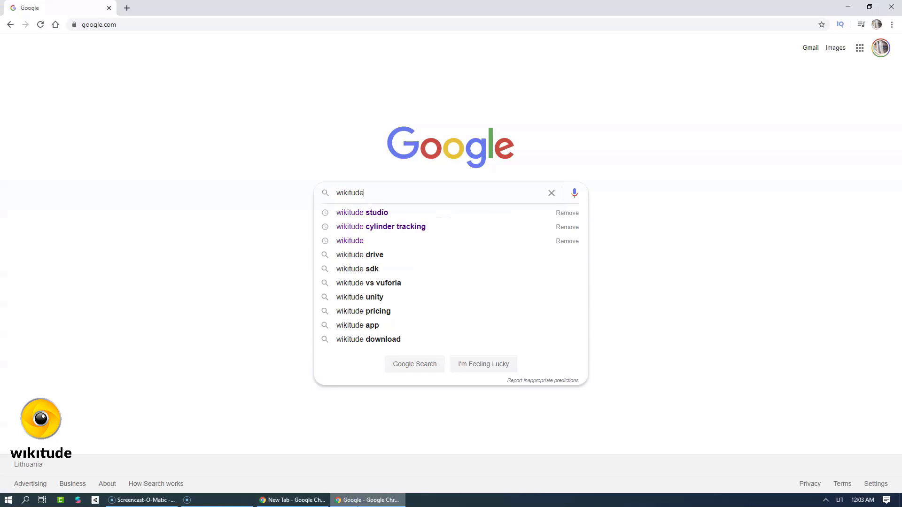
key("Return")
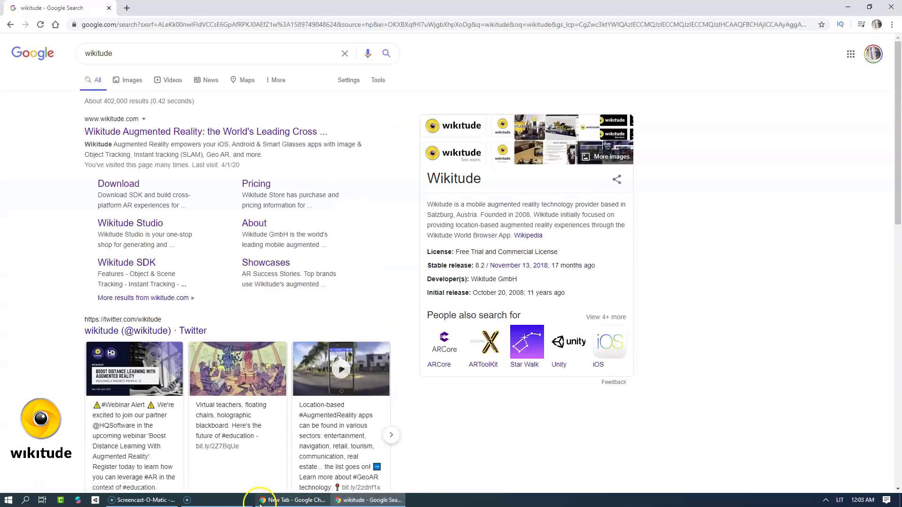
left_click(234, 135)
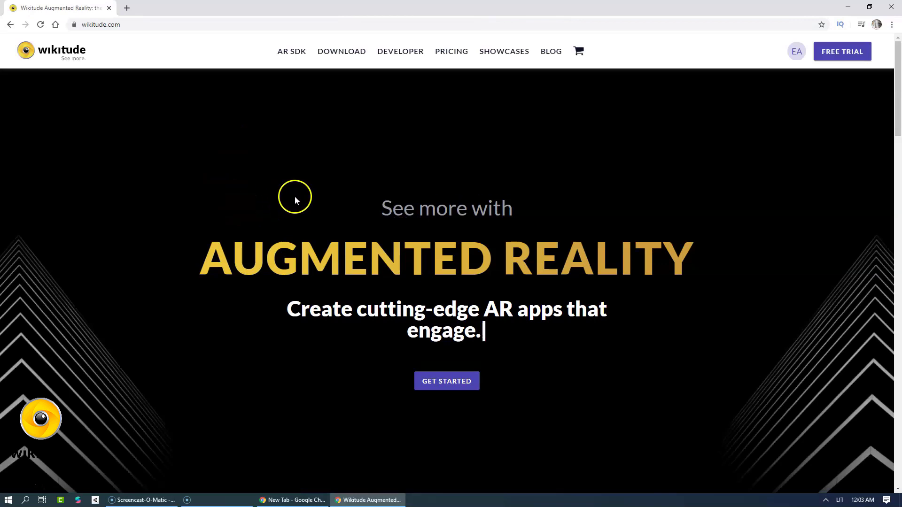
Download the Wikitude SDK Expert Edition for Unity and move the downloaded zip archive to the desktop
left_click(341, 53)
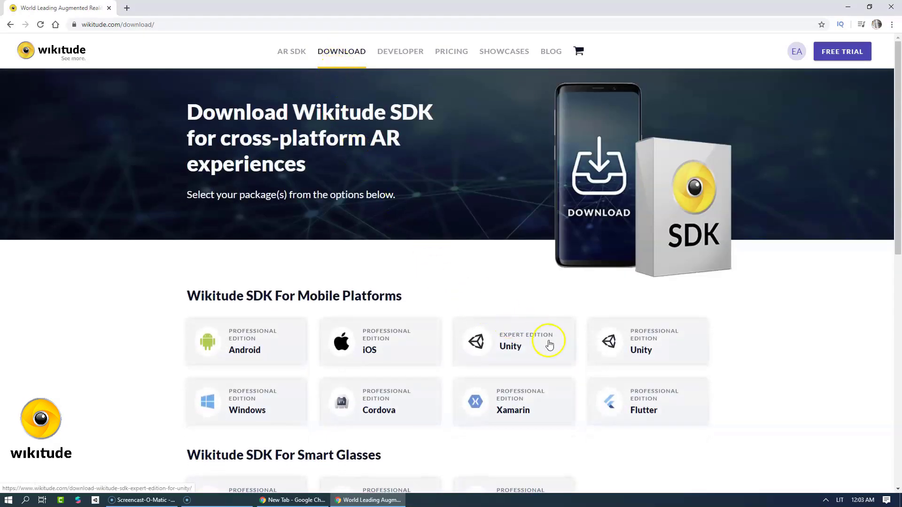
left_click(549, 344)
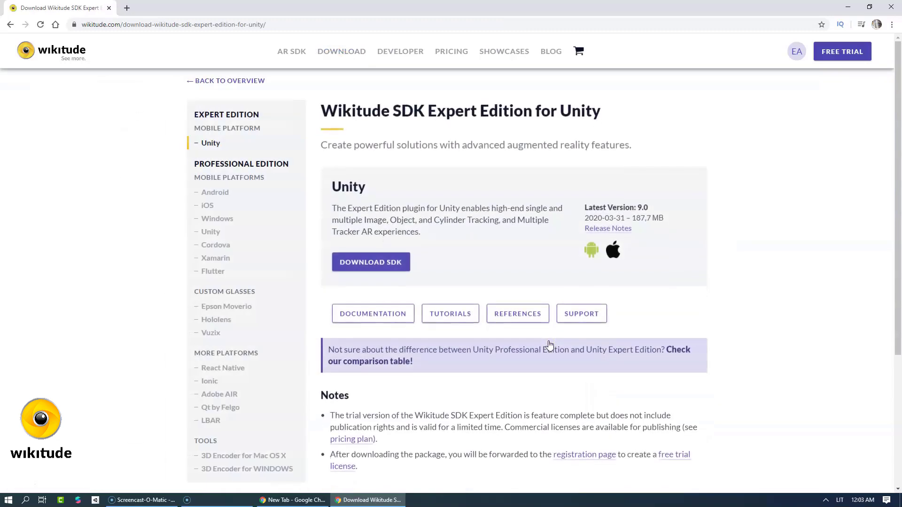
left_click(383, 260)
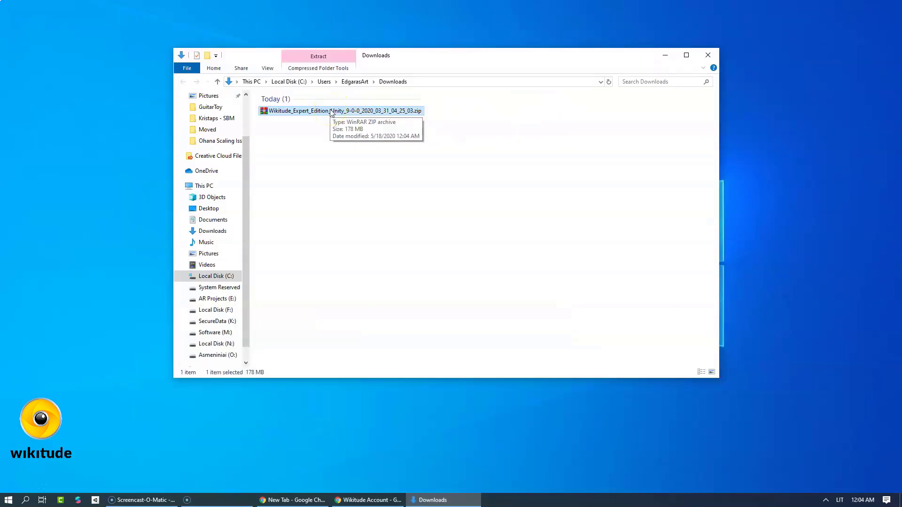
left_click_drag(331, 113, 104, 126)
left_click(708, 55)
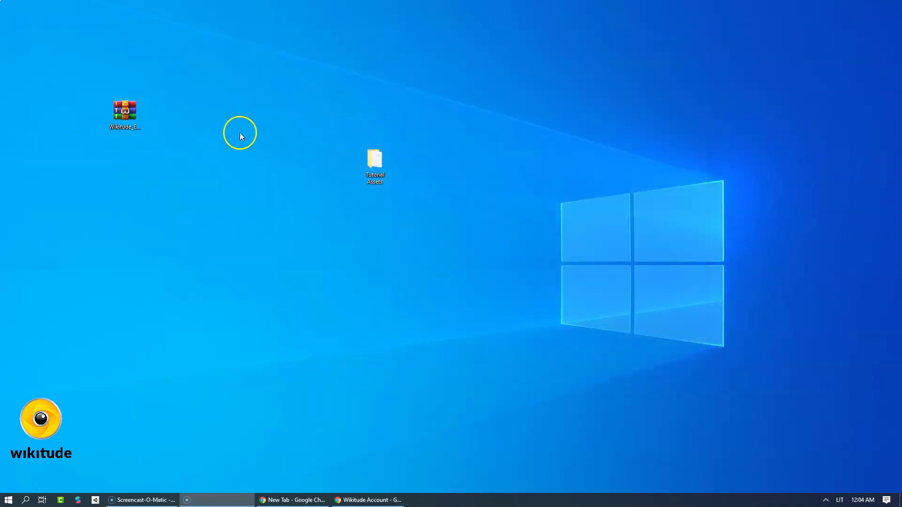
Extract the WikitudeUnityExample folder from the archive's Examples folder to the desktop
double_click(122, 115)
left_click(207, 208)
double_click(207, 209)
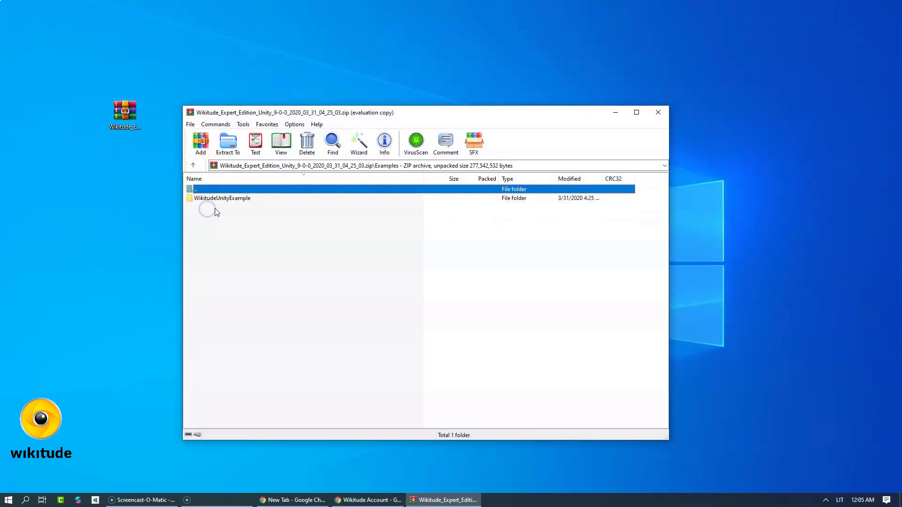
double_click(218, 199)
double_click(206, 192)
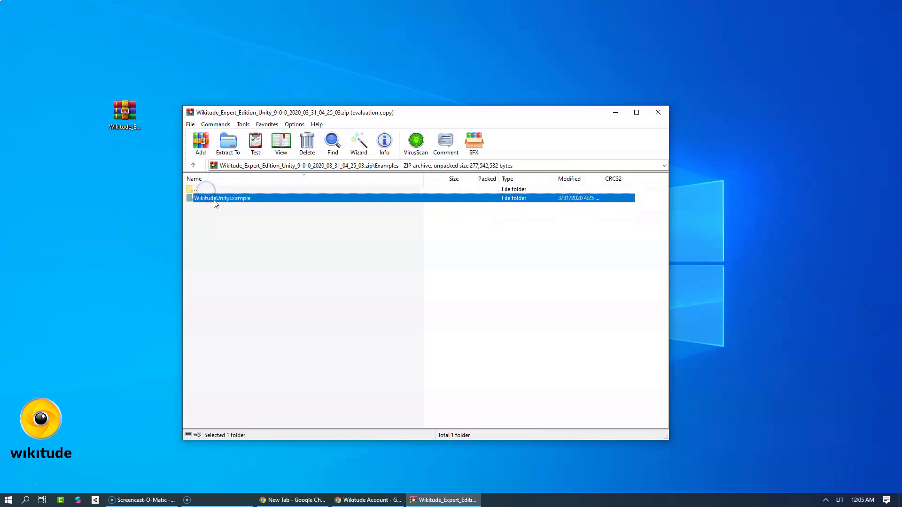
left_click_drag(217, 202, 125, 190)
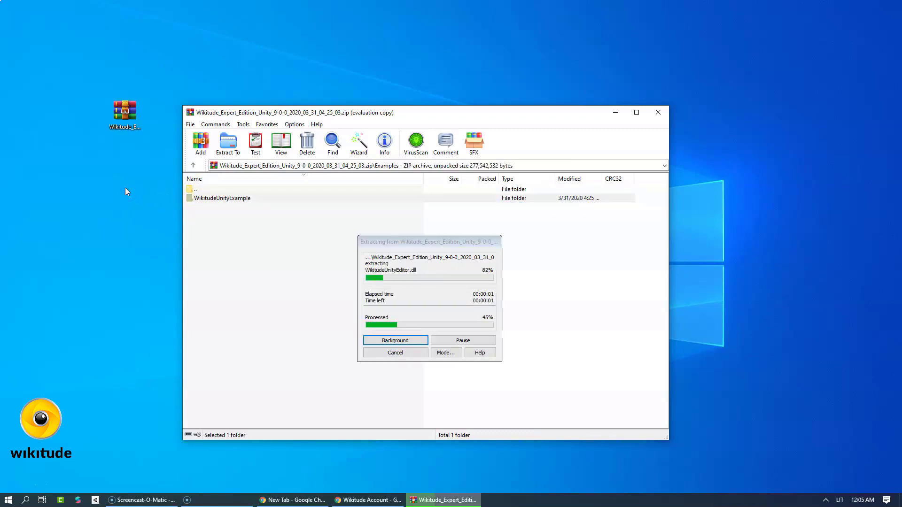
left_click(657, 112)
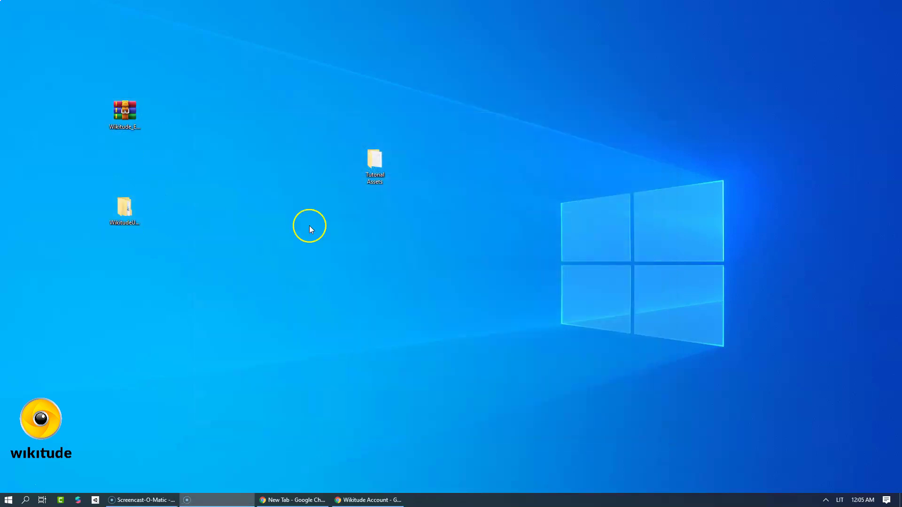
Rename the extracted folder as "MultipleObjectTracking - Musical Toys" and open it as a project in Unity
right_click(125, 211)
left_click(166, 472)
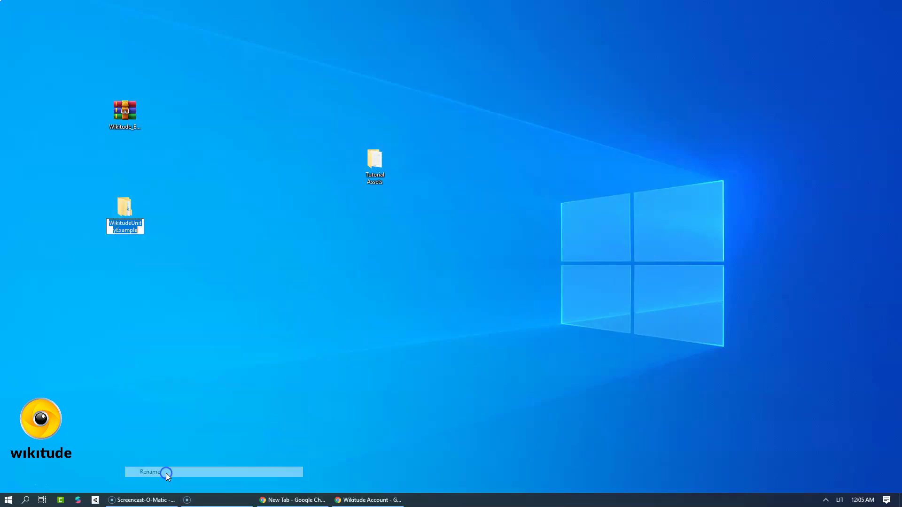
type("M")
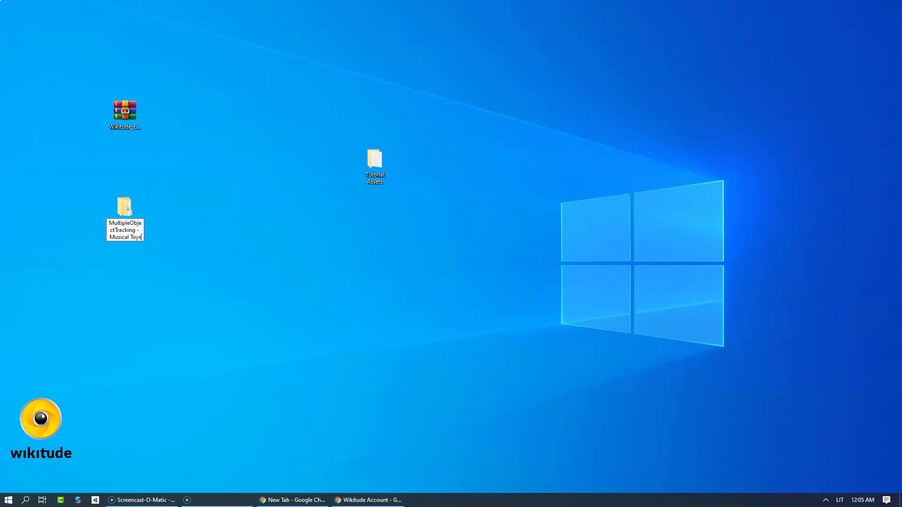
left_click(177, 467)
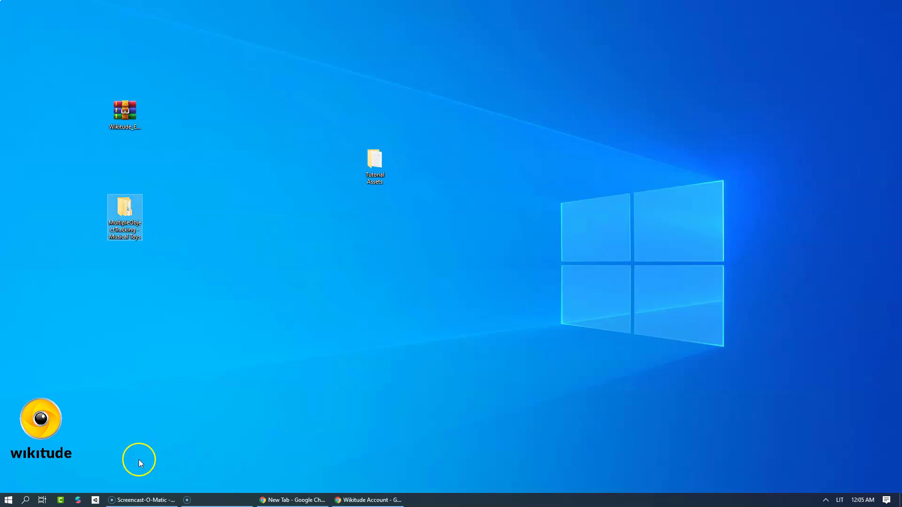
left_click(96, 500)
left_click(667, 410)
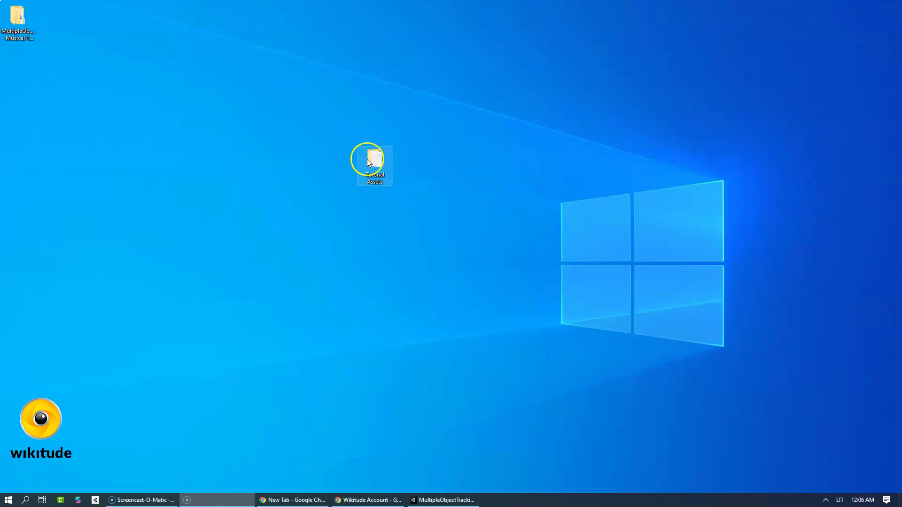
Examine the toy photos in the GuitarToy, KeysToy and YellowKeysToy folders inside Tutorial Assets, enlarging the thumbnails
double_click(368, 162)
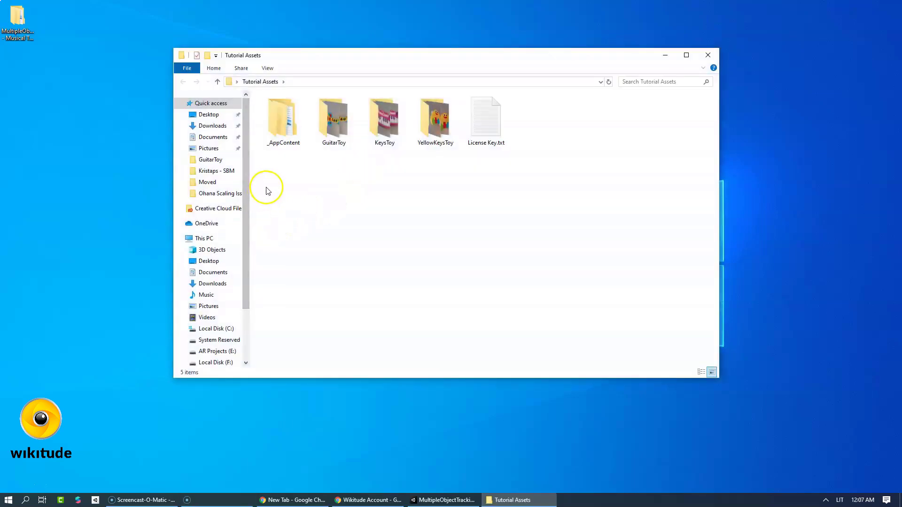
double_click(330, 129)
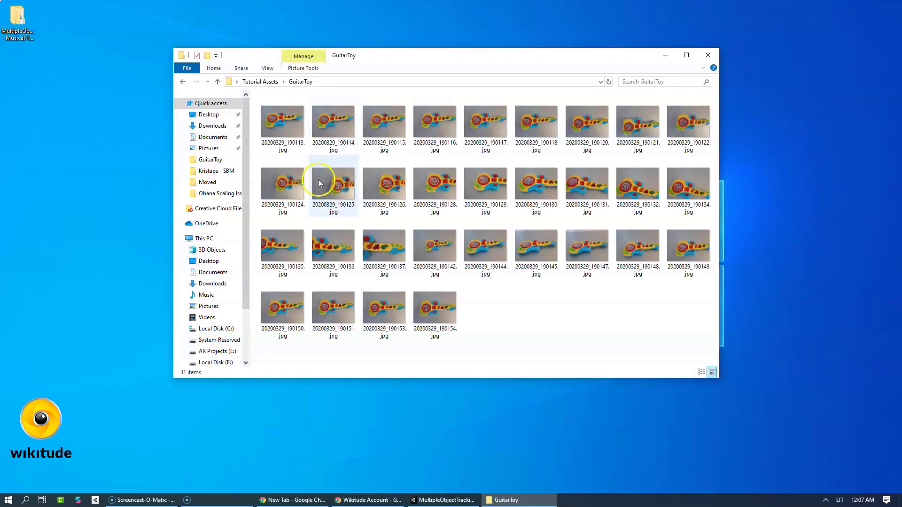
left_click(687, 55)
scroll(446, 214, "up", 3, "ctrl")
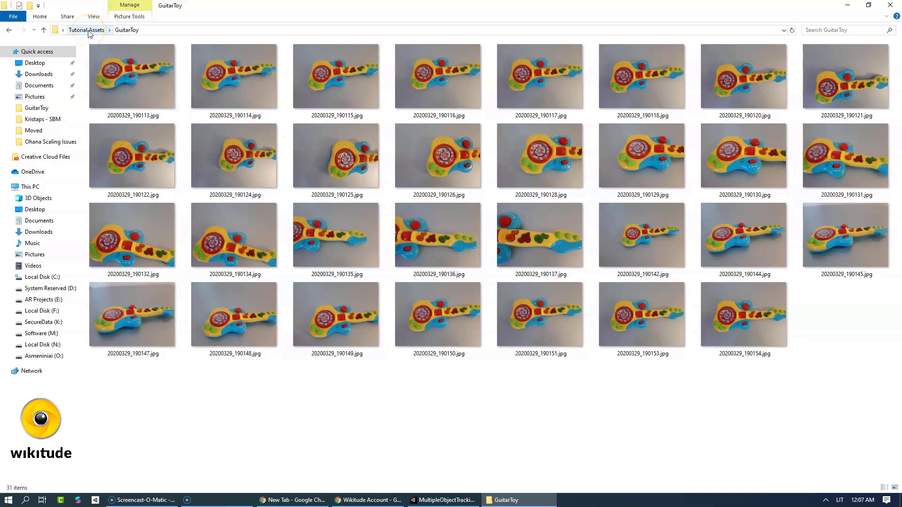
left_click(87, 30)
double_click(207, 66)
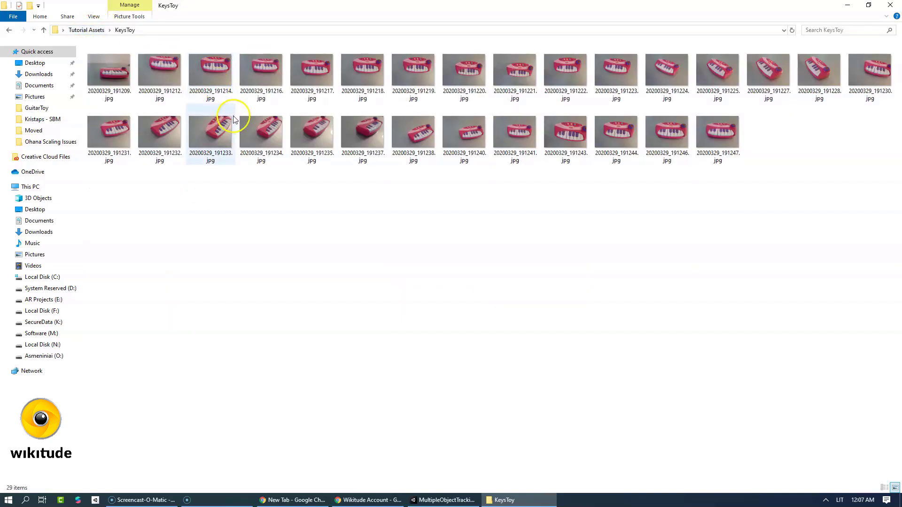
scroll(237, 123, "up", 4, "ctrl")
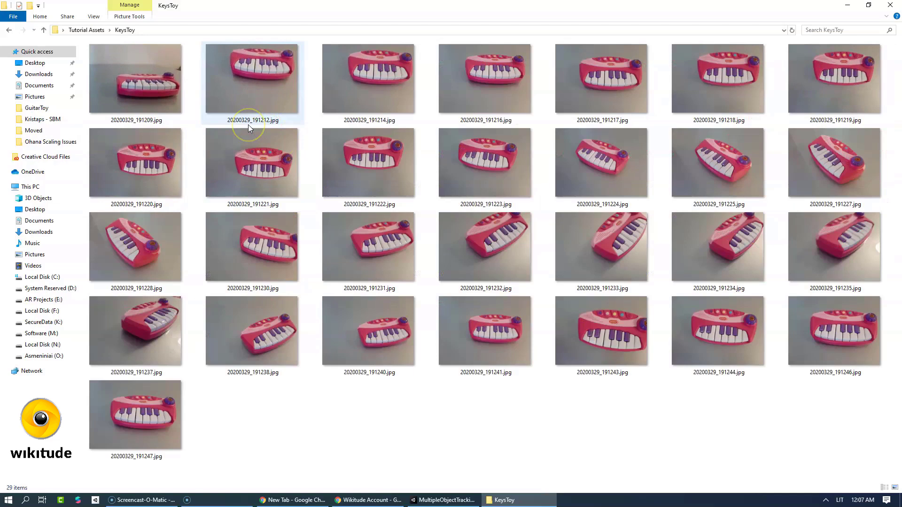
left_click(85, 31)
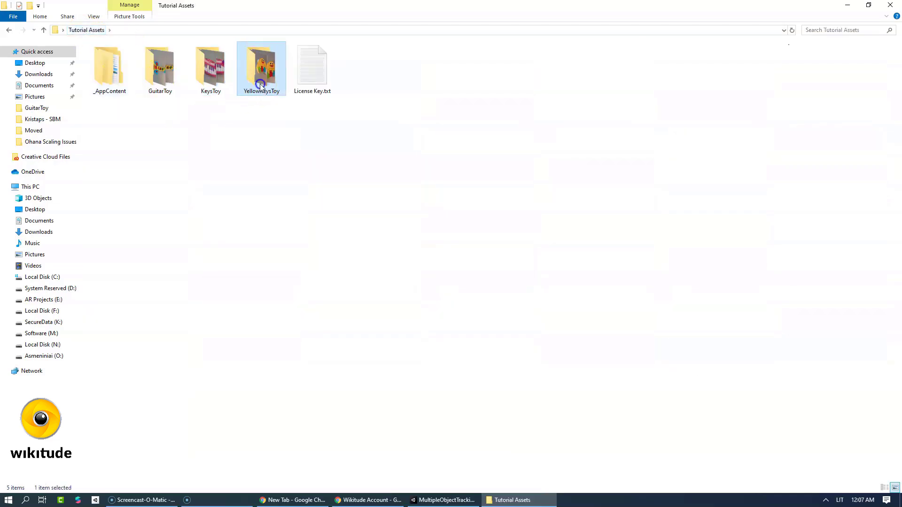
double_click(258, 78)
scroll(275, 142, "up", 1, "ctrl")
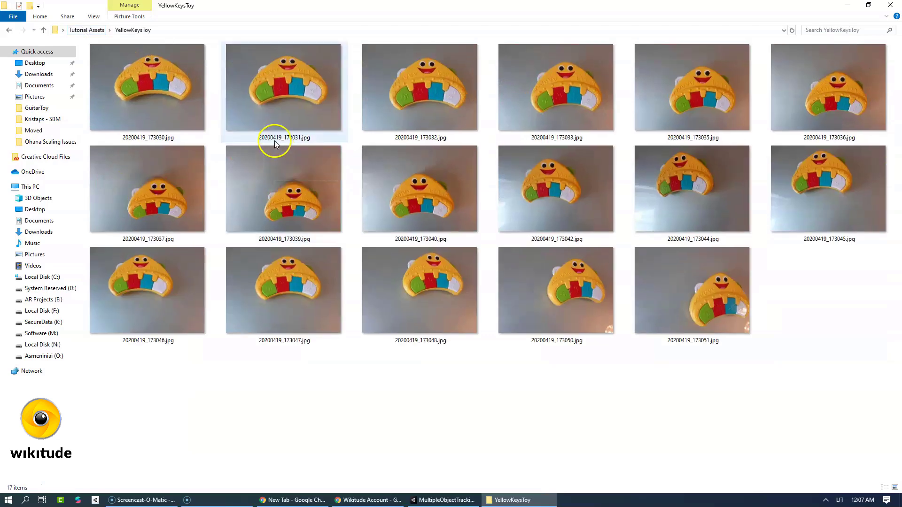
left_click(893, 6)
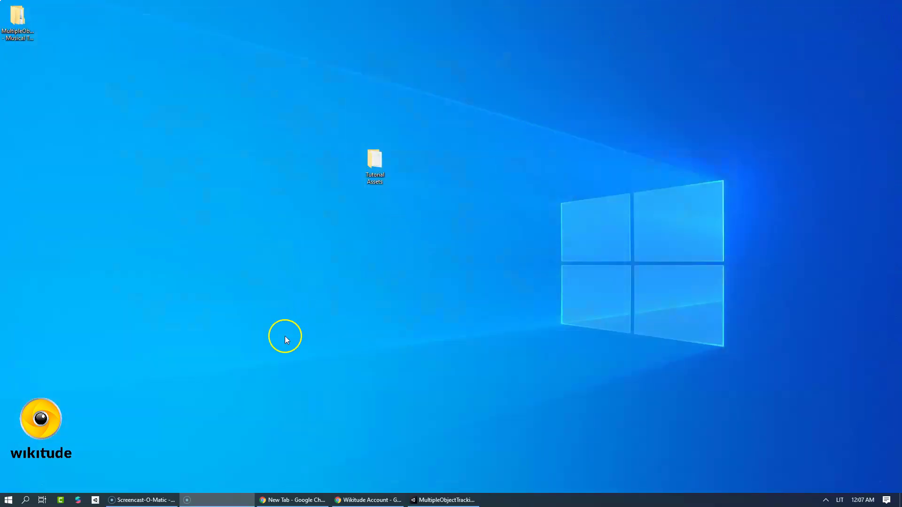
Switch to Chrome and launch Wikitude Studio from the developer section of the Wikitude website
mouse_move(380, 502)
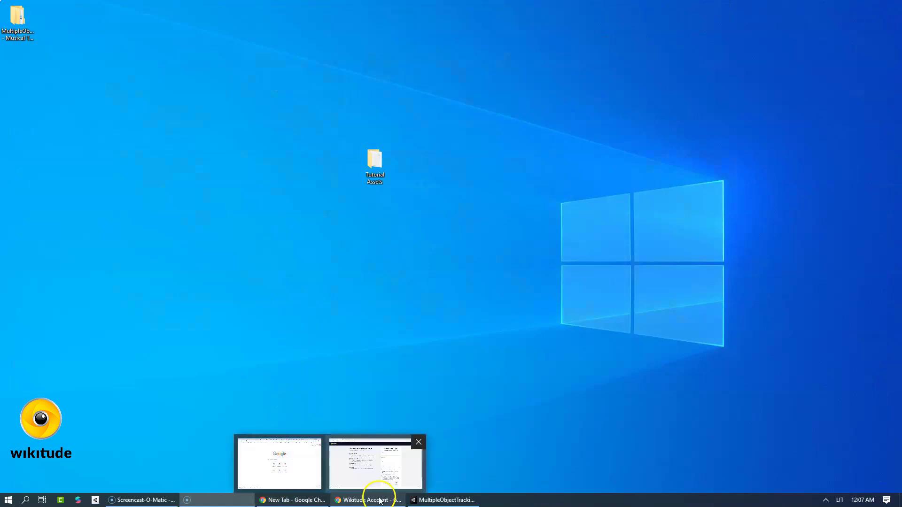
left_click(381, 470)
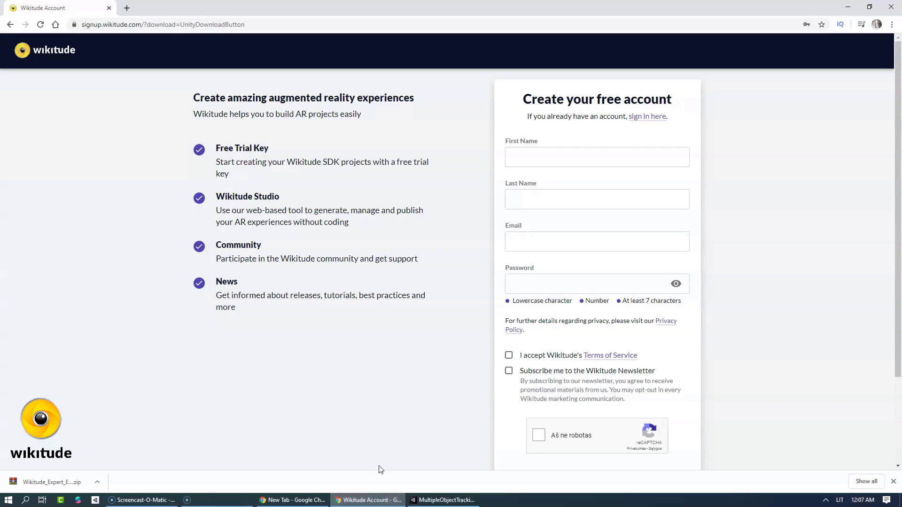
left_click(57, 55)
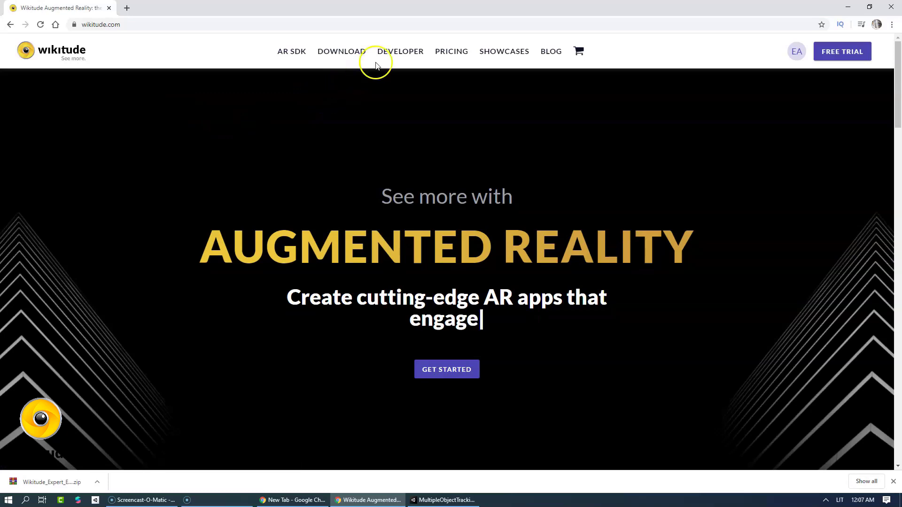
left_click(395, 55)
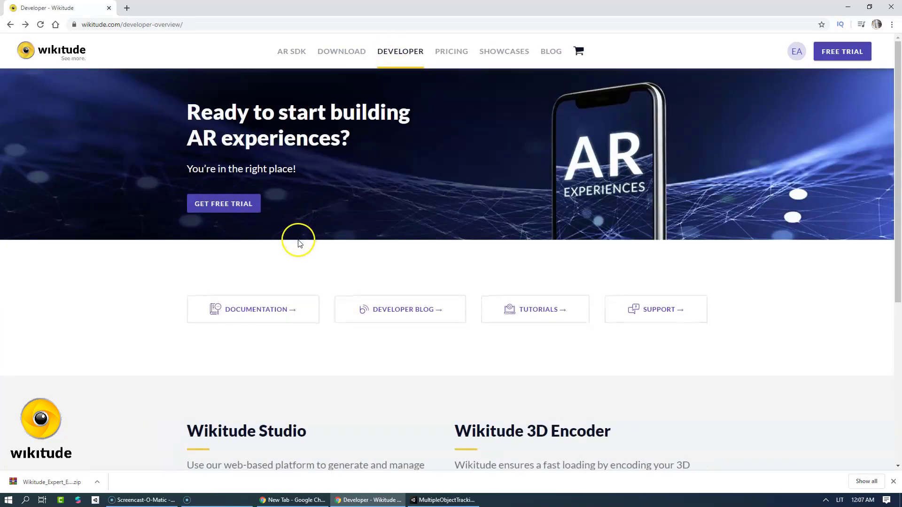
scroll(326, 302, "down", 5)
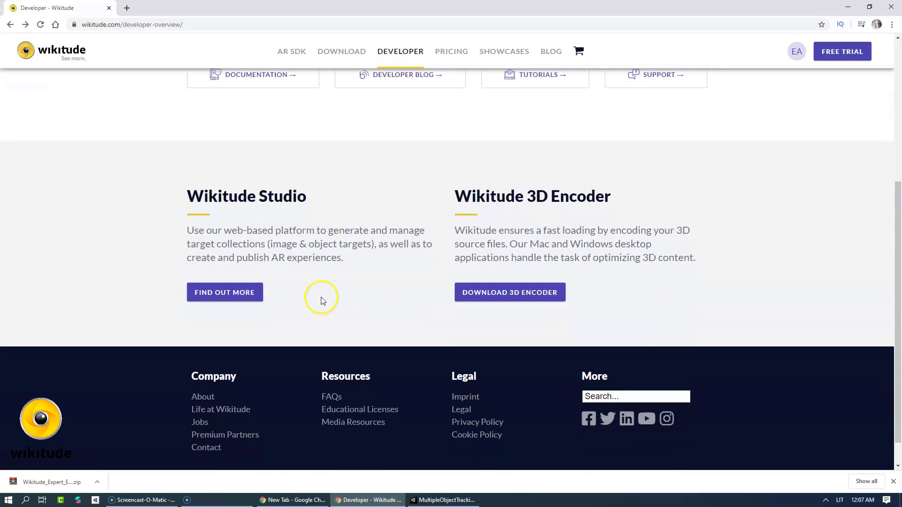
left_click(242, 294)
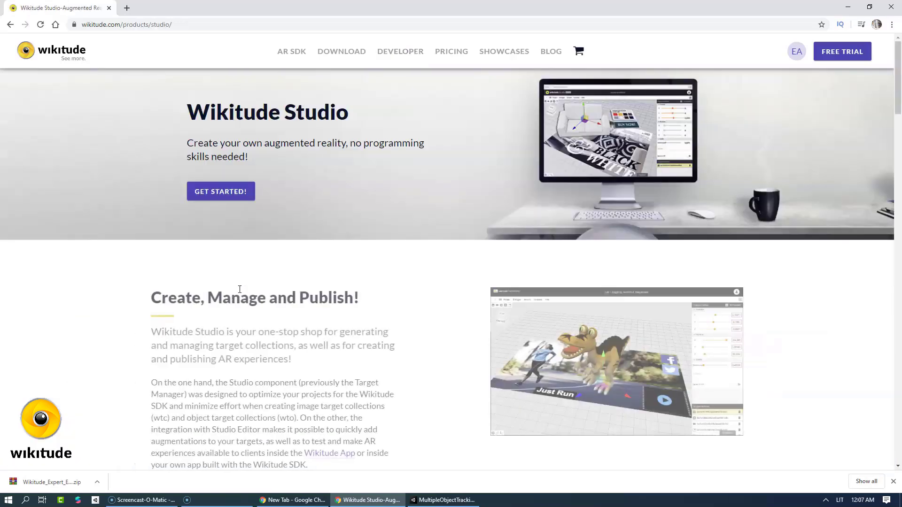
left_click(202, 200)
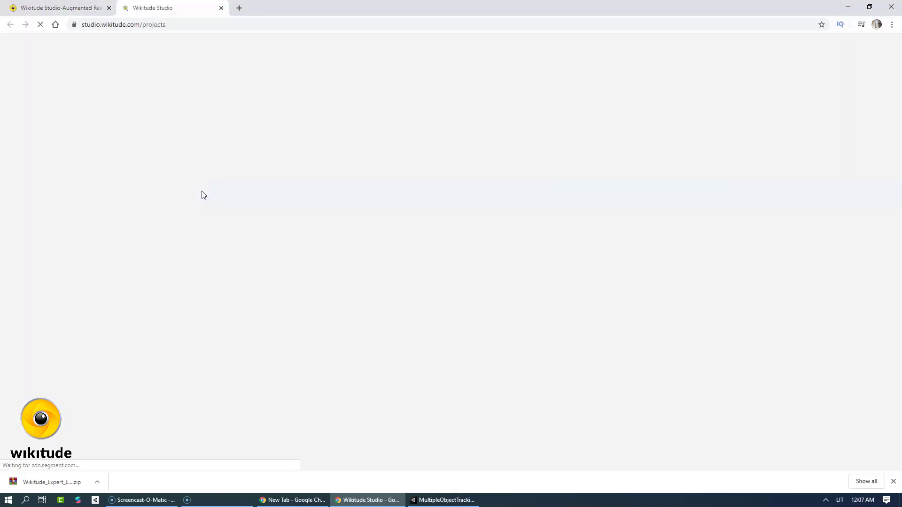
Create an Object Targets project named MusicalToyTracking
left_click(81, 112)
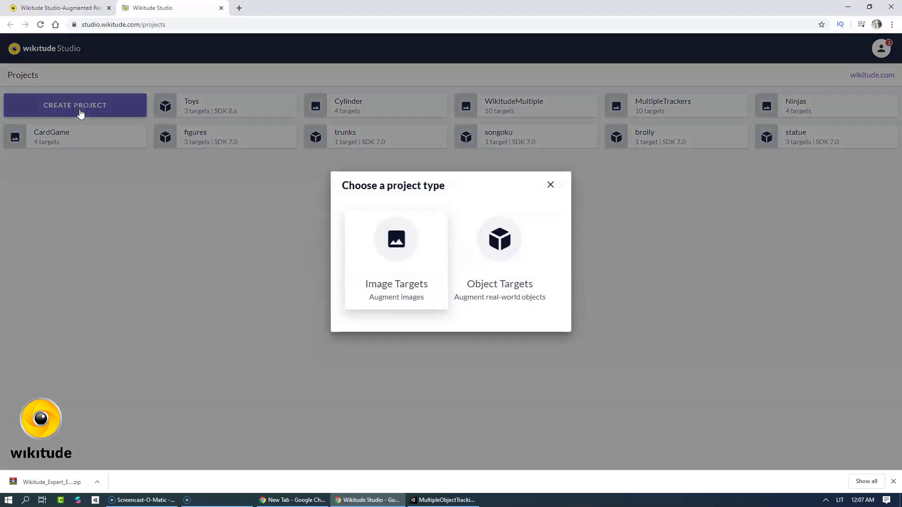
left_click(493, 238)
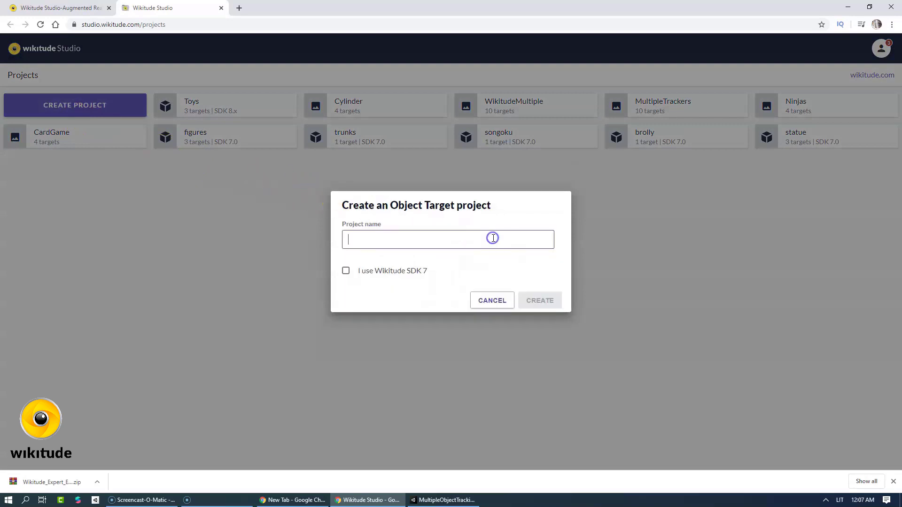
type("Music")
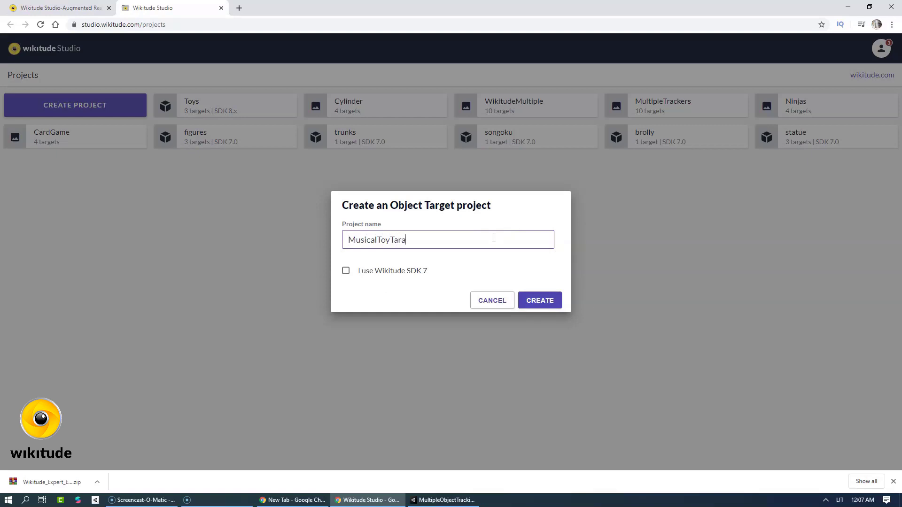
type("alToyTracking")
left_click(538, 301)
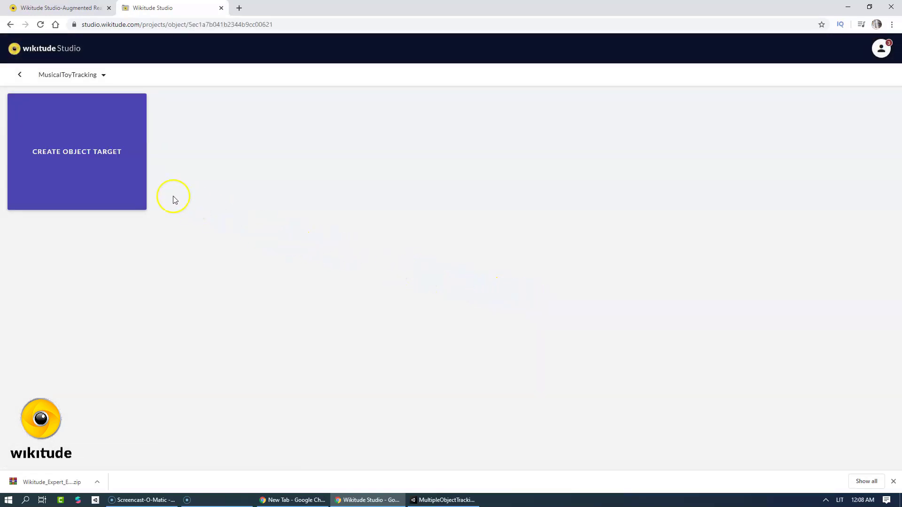
Start a new object target and load all the photos from the GuitarToy folder in Tutorial Assets
left_click(133, 177)
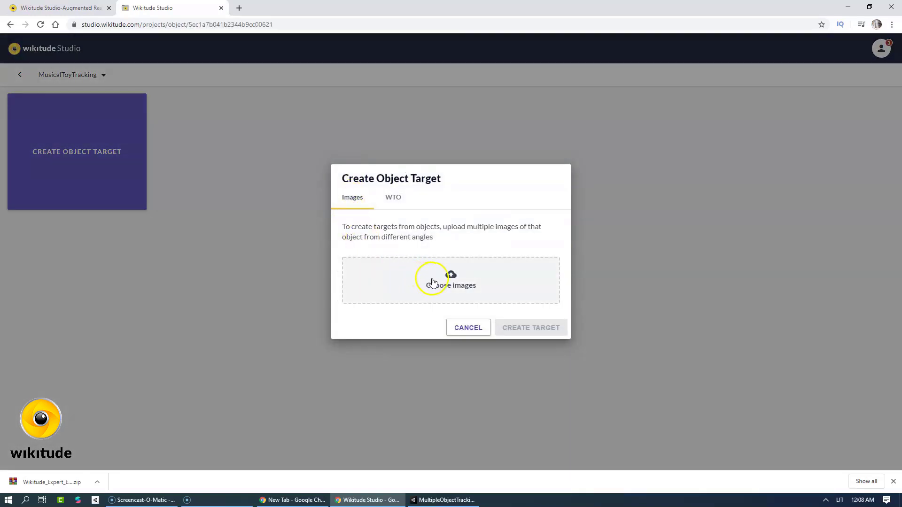
left_click(432, 282)
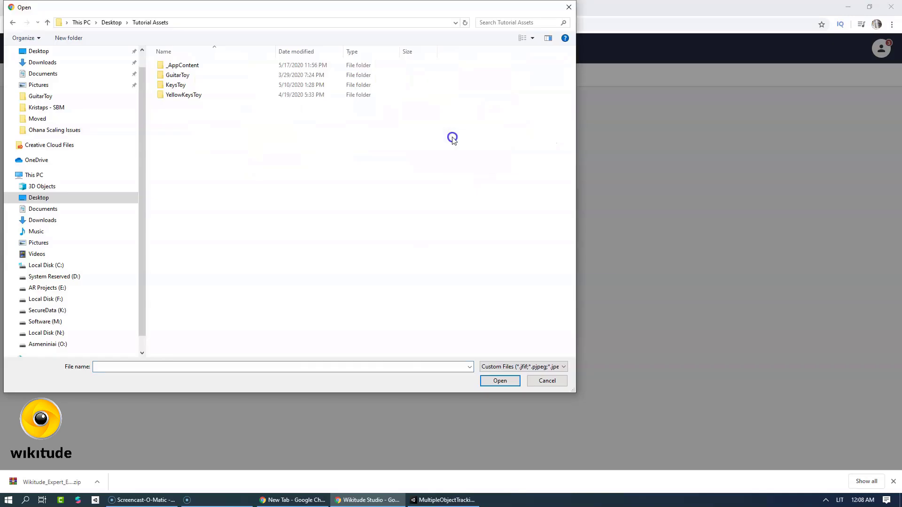
double_click(186, 74)
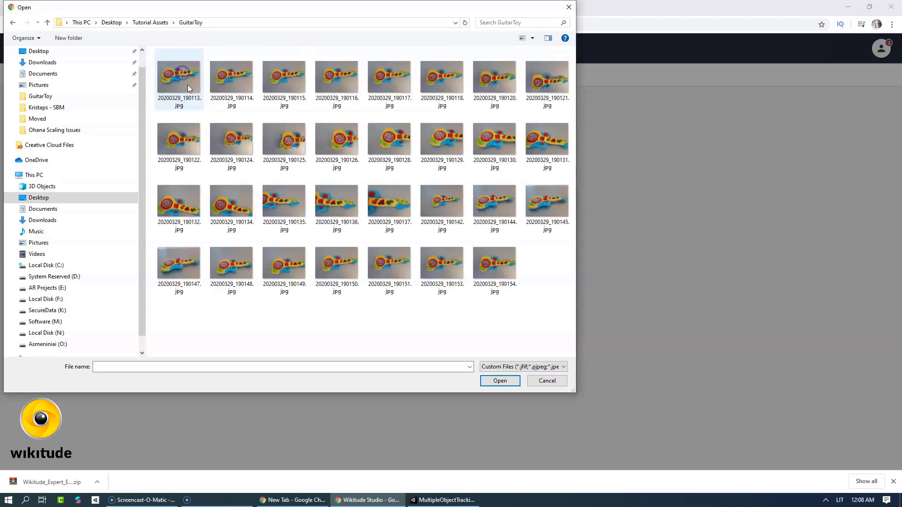
left_click(191, 91)
left_click_drag(545, 282, 165, 64)
left_click(502, 385)
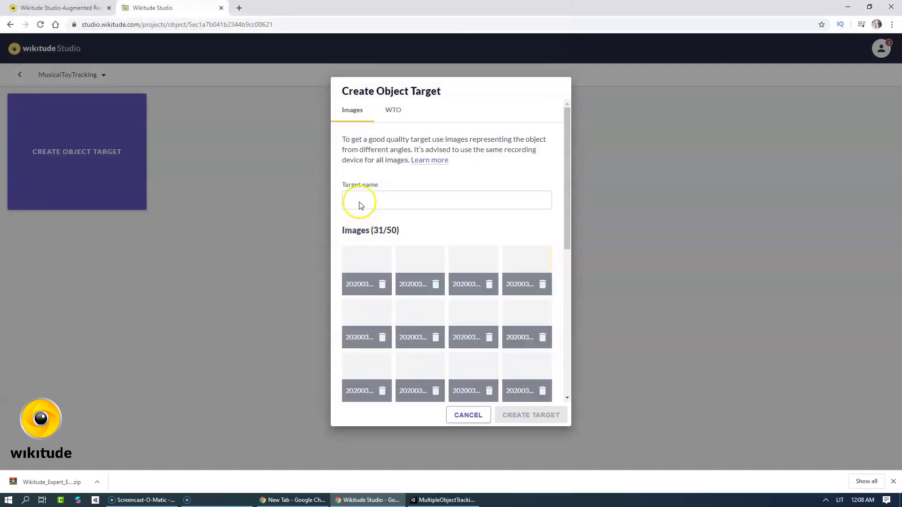
Name the target Guitar and create it from the loaded photos
left_click(360, 202)
type("Guitar")
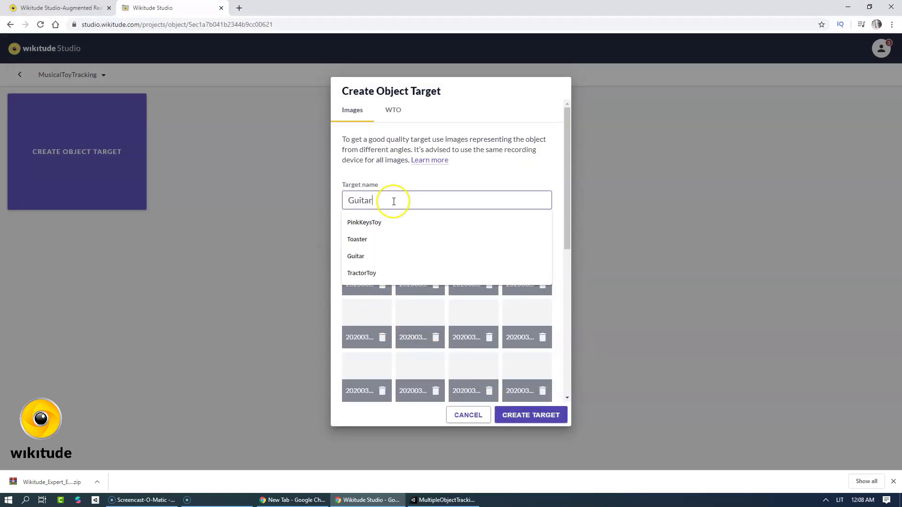
left_click(563, 213)
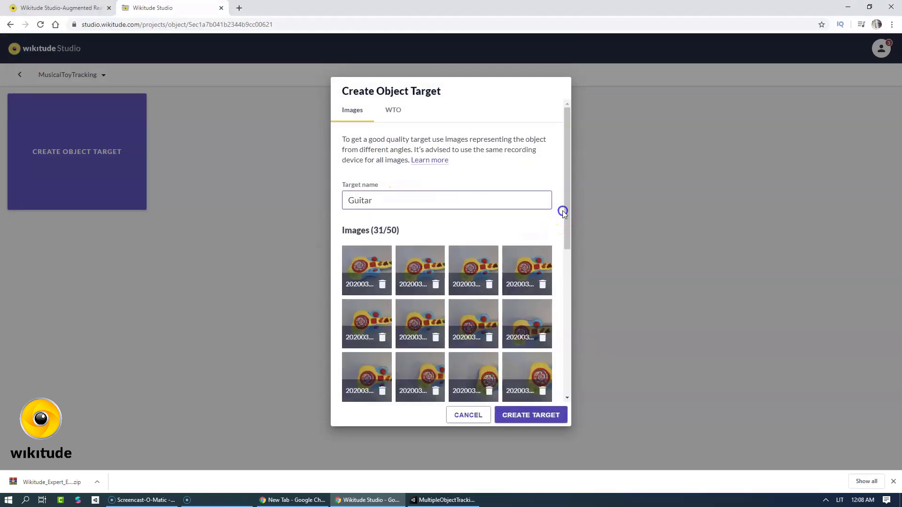
left_click_drag(570, 207, 546, 375)
left_click(548, 415)
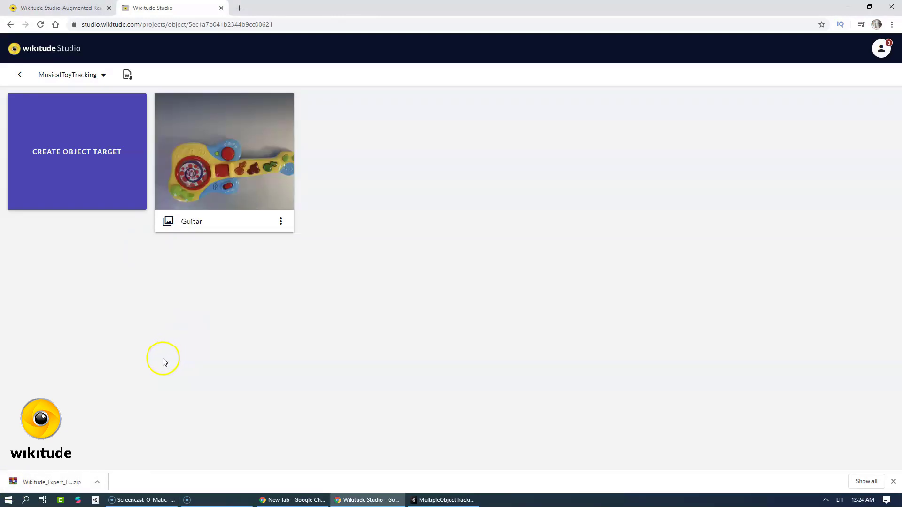
Start another object target and load all the photos from the KeysToy folder in Tutorial Assets
left_click(66, 134)
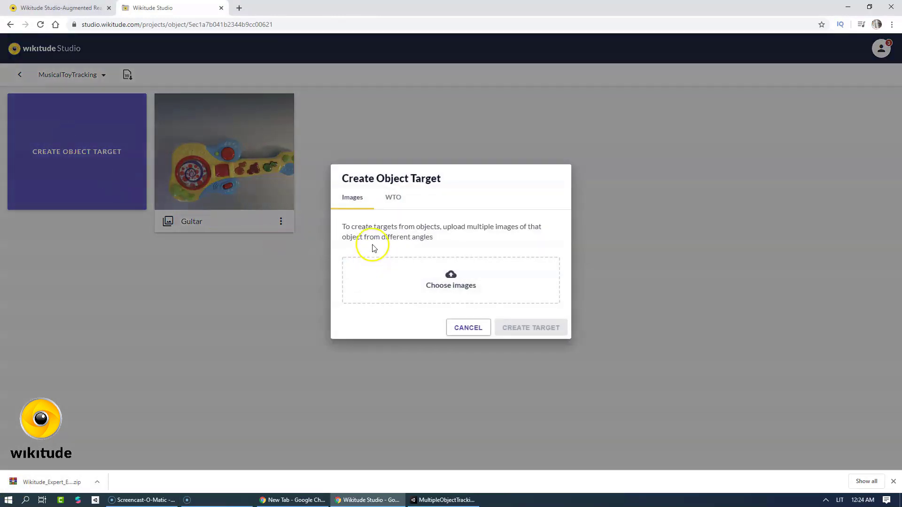
left_click(399, 268)
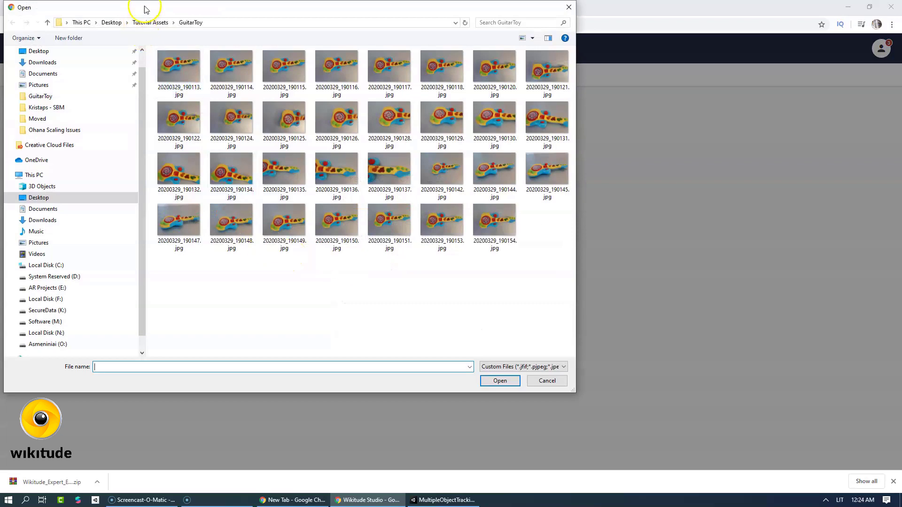
left_click(150, 23)
double_click(181, 85)
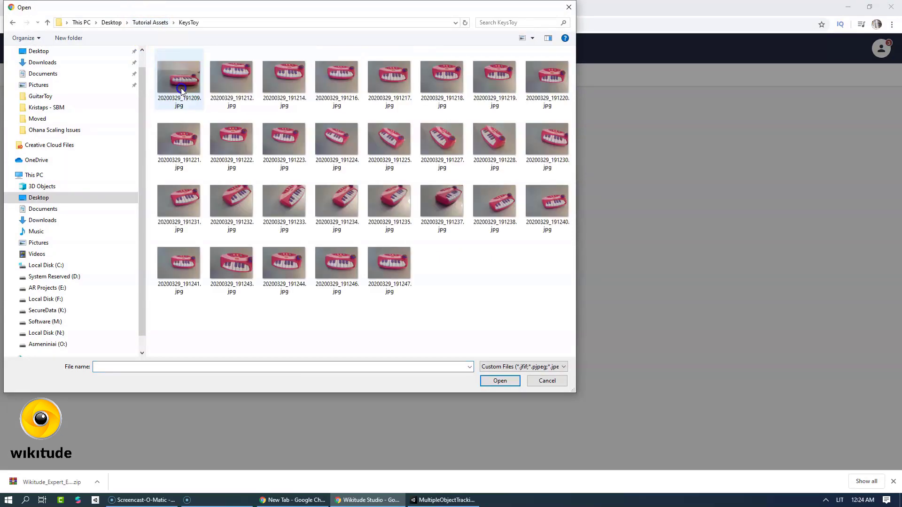
key("ctrl+a")
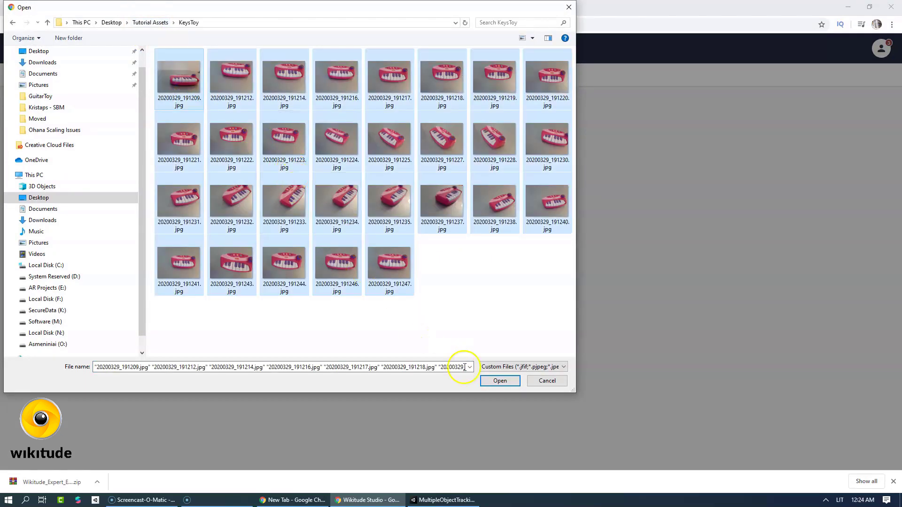
left_click(497, 382)
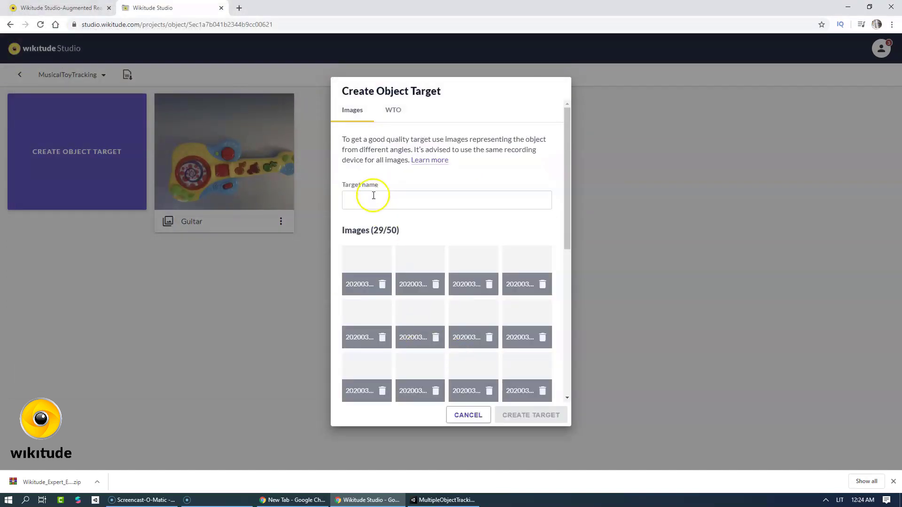
Name the pink keyboard target PinkKeyToys and create it from the loaded photos
left_click(372, 197)
type("PinkKeyToys")
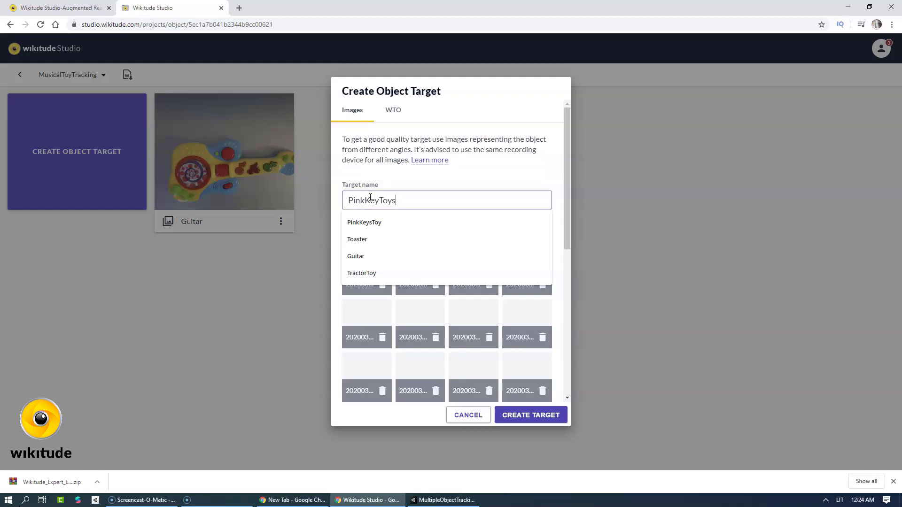
left_click(535, 179)
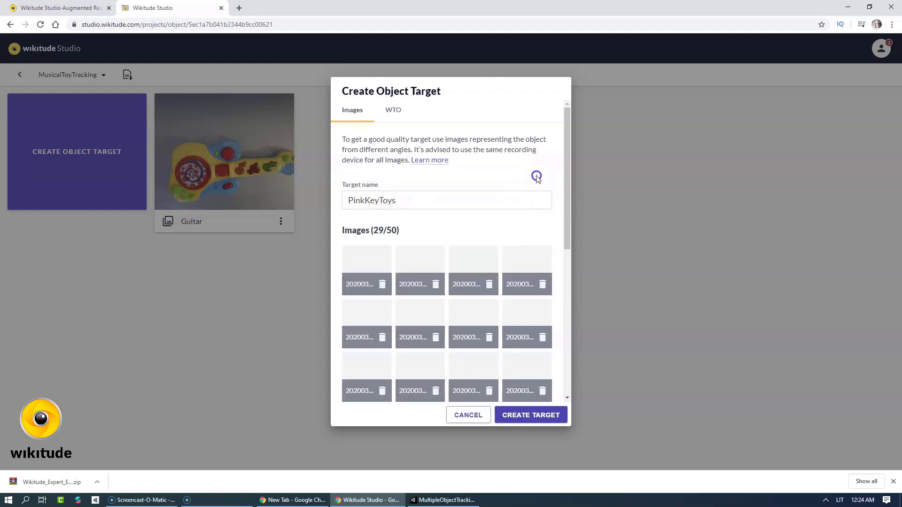
left_click(568, 182)
left_click_drag(567, 182, 563, 239)
left_click(548, 417)
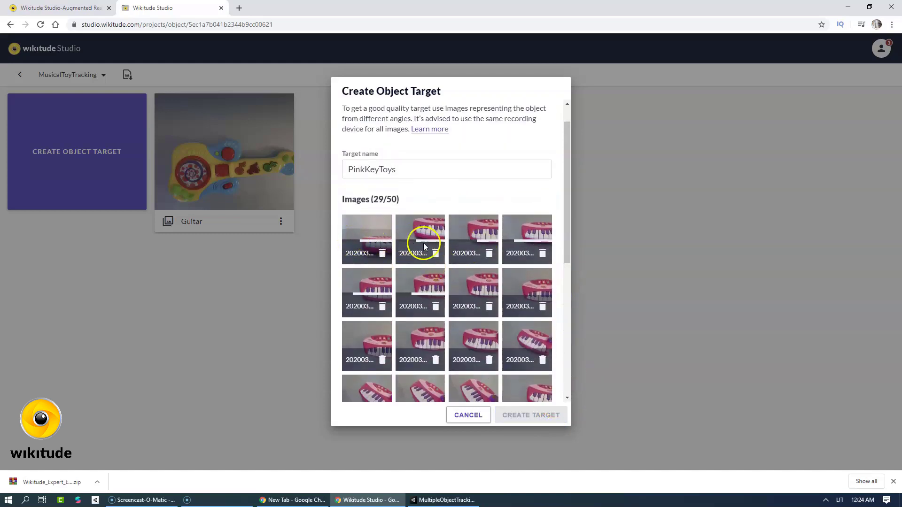
left_click_drag(566, 221, 547, 384)
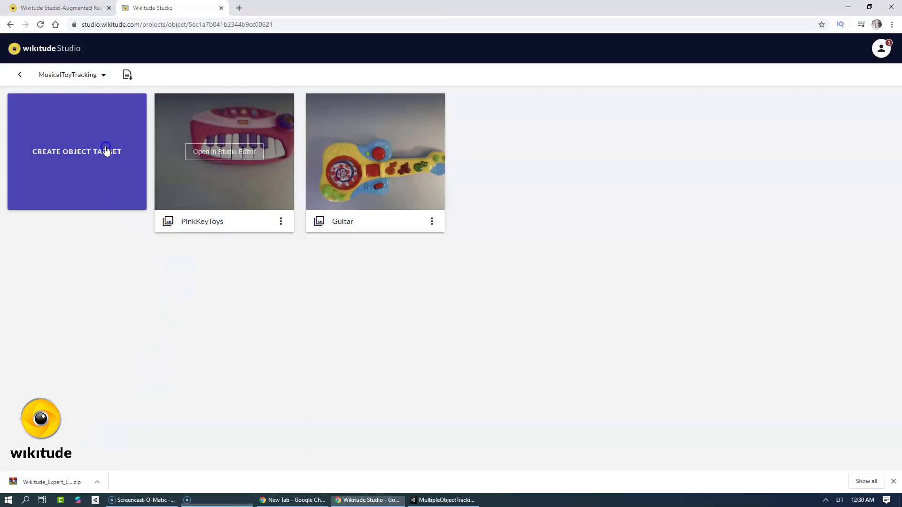
Start a third object target and load all the photos from the YellowKeysToy folder in Tutorial Assets
left_click(105, 151)
left_click(424, 263)
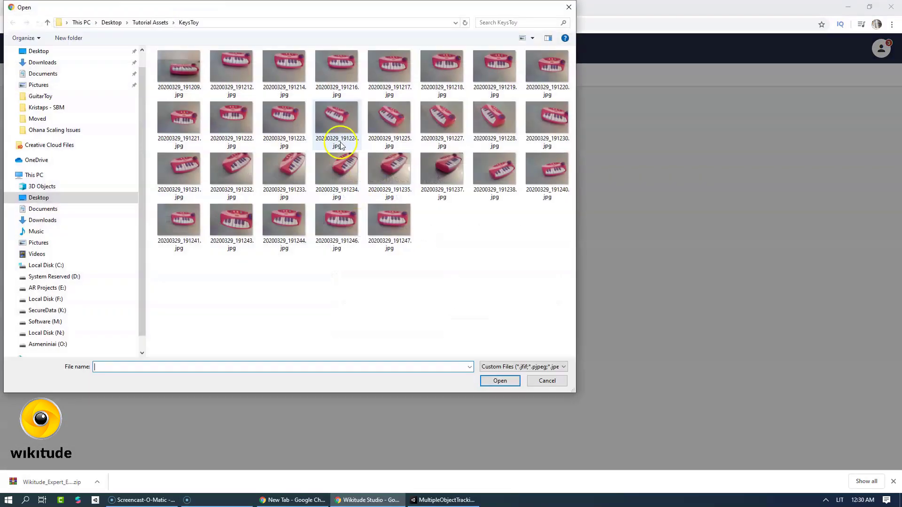
left_click(155, 22)
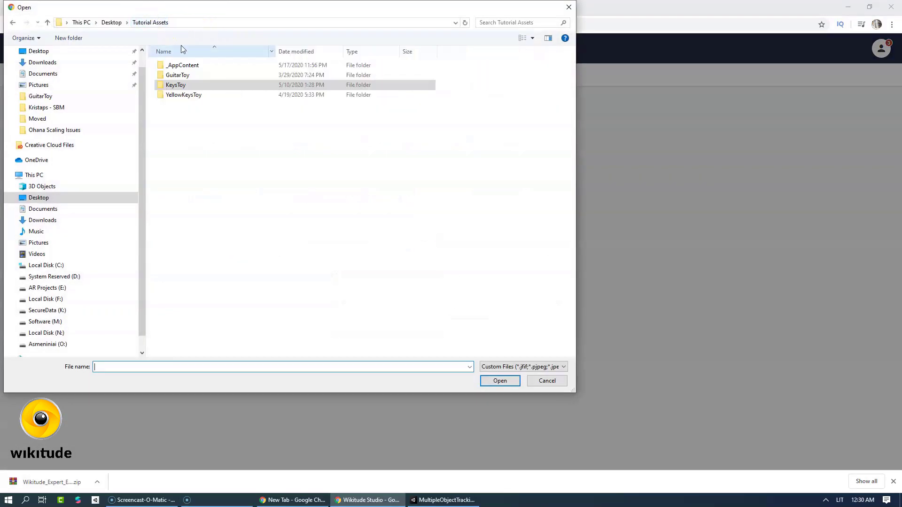
double_click(202, 95)
left_click(233, 125)
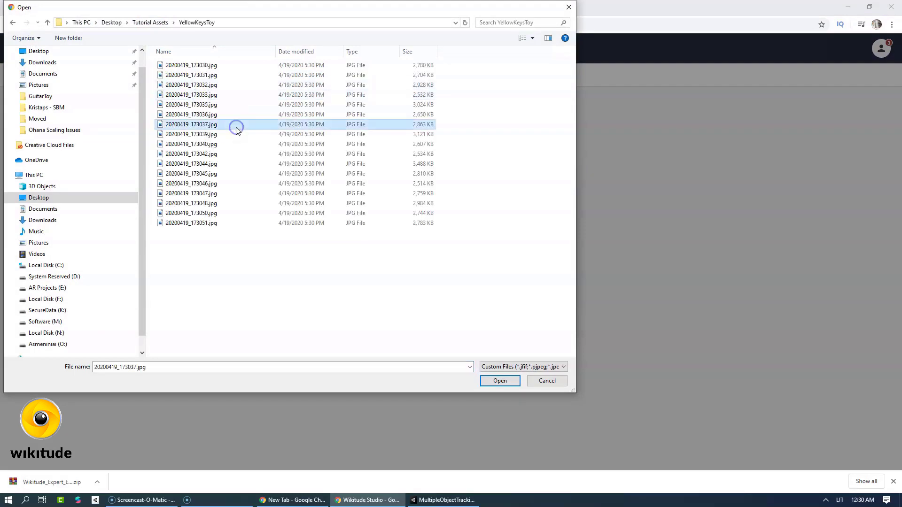
key("ctrl+a")
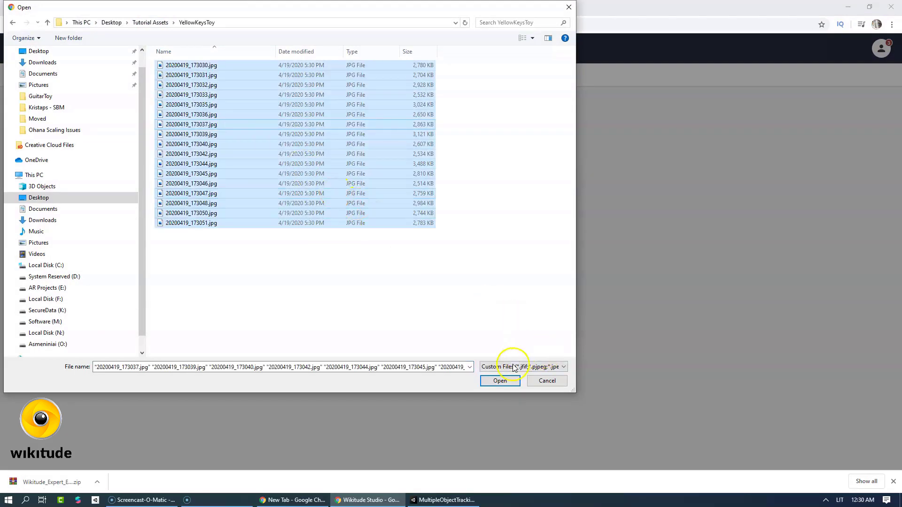
left_click(500, 380)
Name the yellow keyboard target YellowKeyToys and create it from the loaded photos
left_click(396, 205)
type("Yellow")
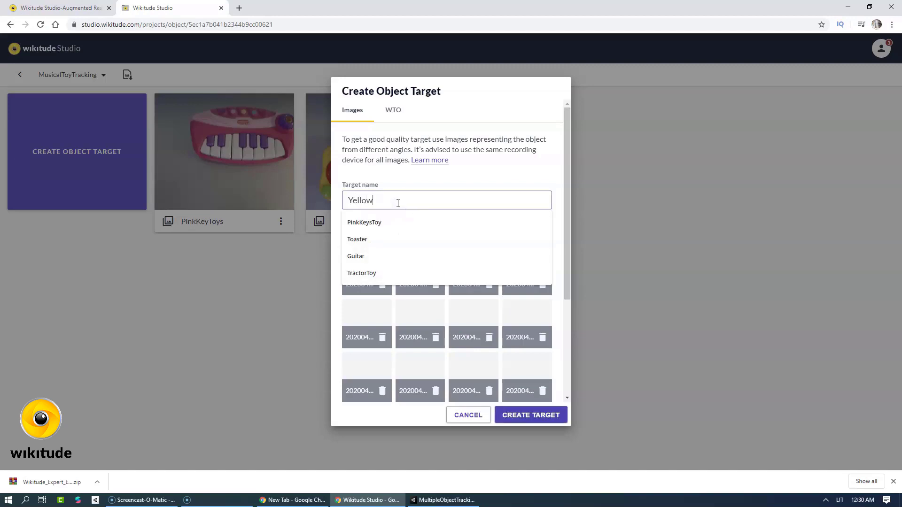
type("KeyToys")
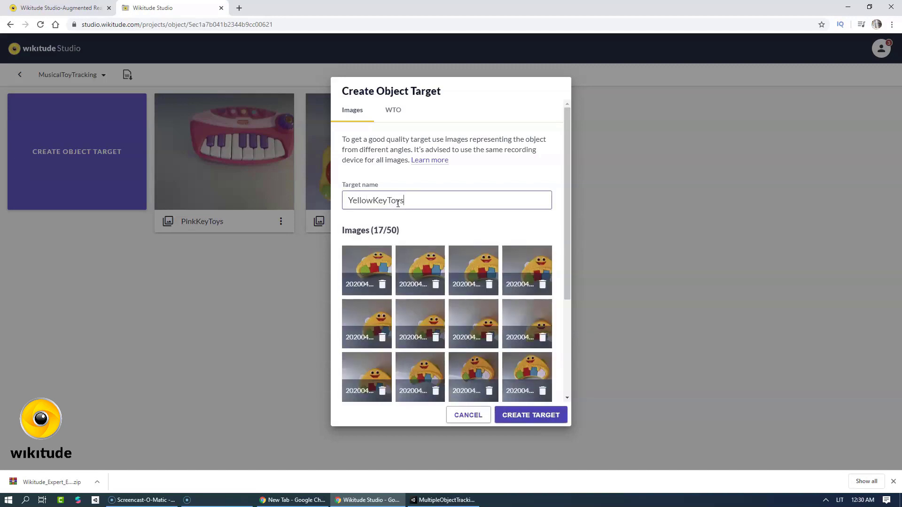
left_click(527, 417)
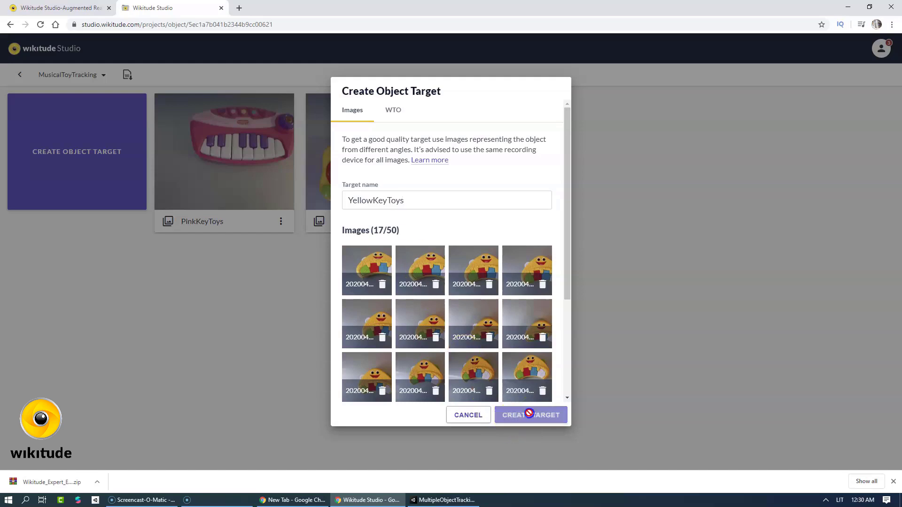
left_click_drag(568, 234, 582, 396)
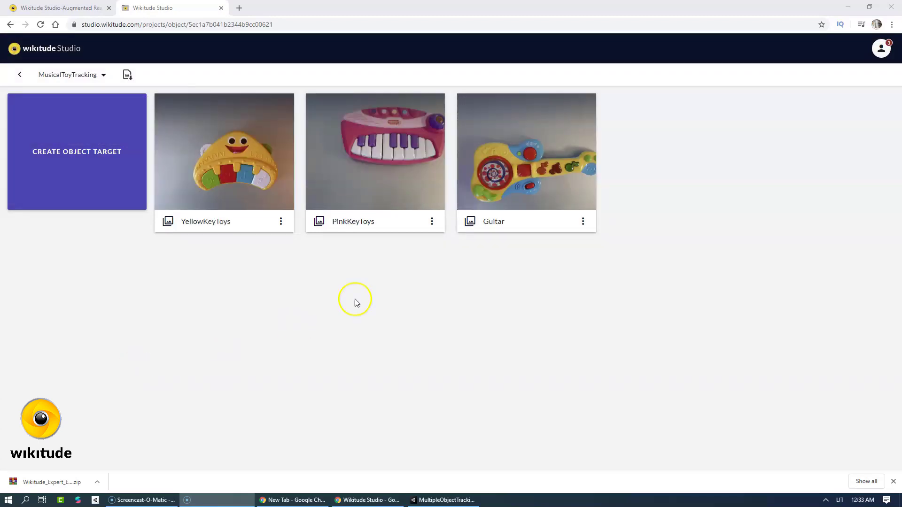
Examine the point clouds of the Guitar and PinkKeyToys targets in the Studio Editor from different angles
mouse_move(544, 125)
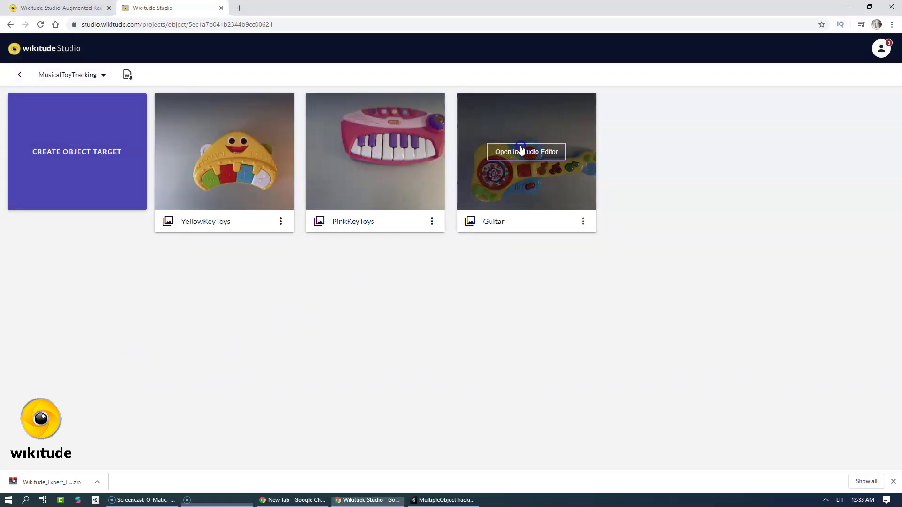
left_click(520, 148)
left_click_drag(423, 290, 453, 296)
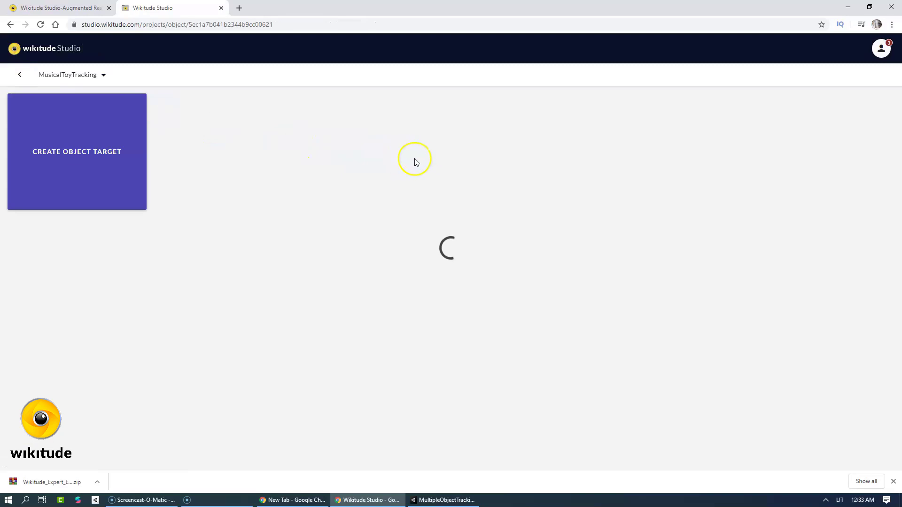
left_click(404, 152)
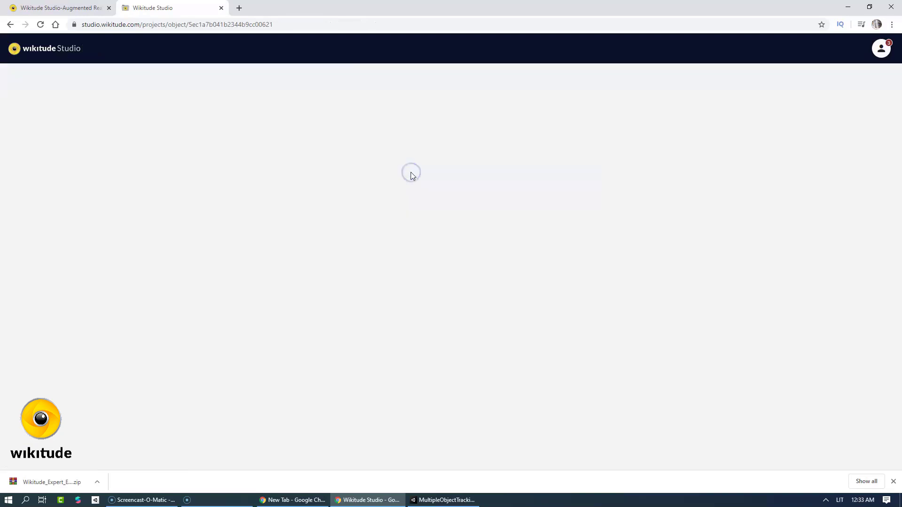
left_click_drag(412, 174, 304, 244)
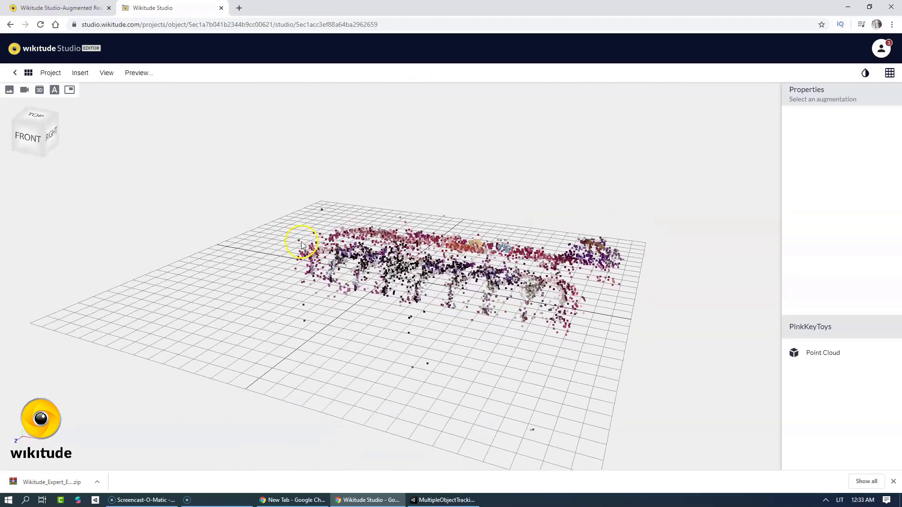
left_click(15, 73)
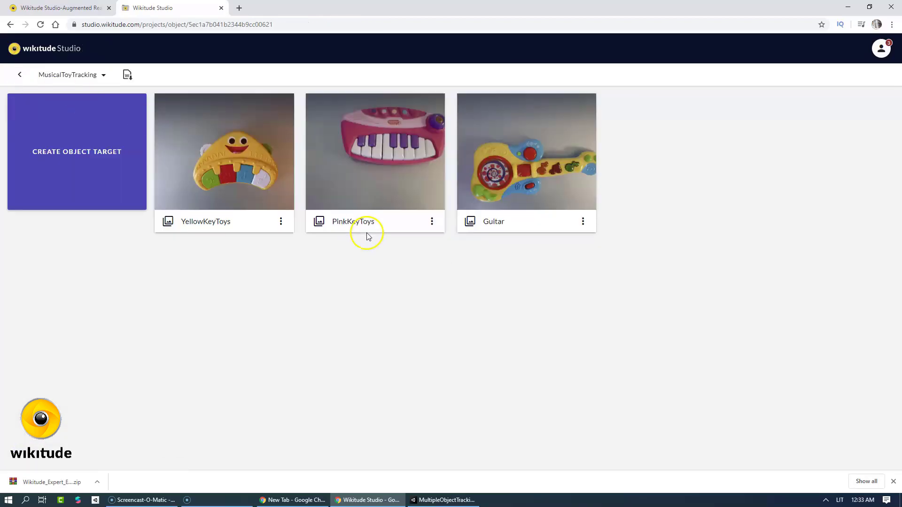
Open the YellowKeyToys target in the Studio Editor, set its point cloud's X rotation to -90, save, and return to the project's targets
left_click(246, 145)
left_click_drag(510, 249, 389, 246)
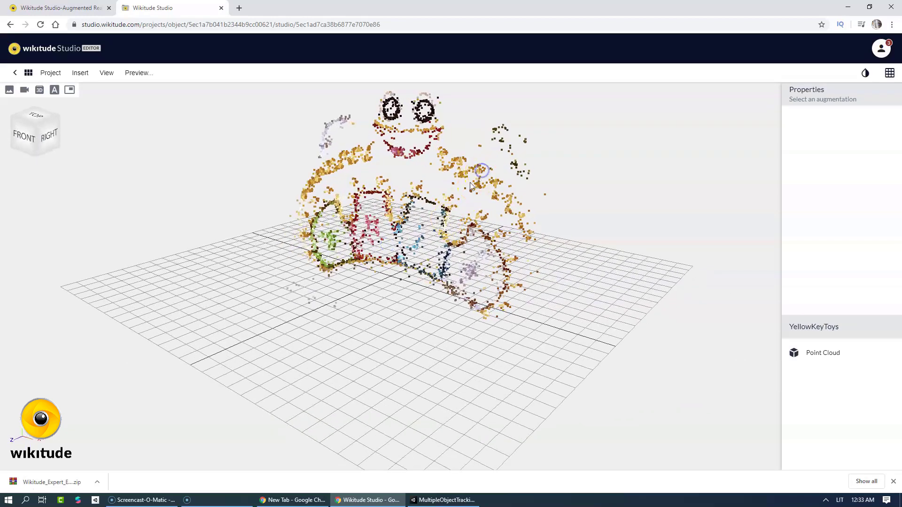
left_click(814, 357)
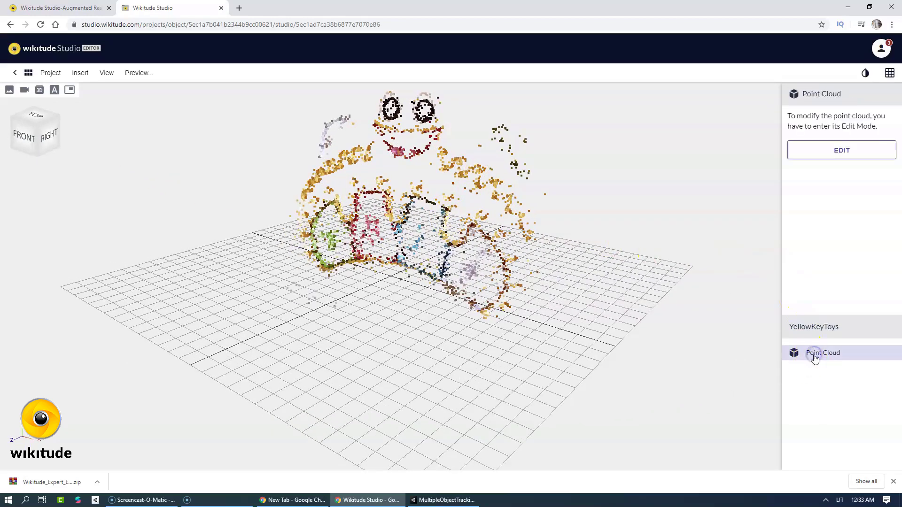
left_click(843, 150)
left_click(804, 129)
type("-90")
left_click_drag(520, 207, 555, 241)
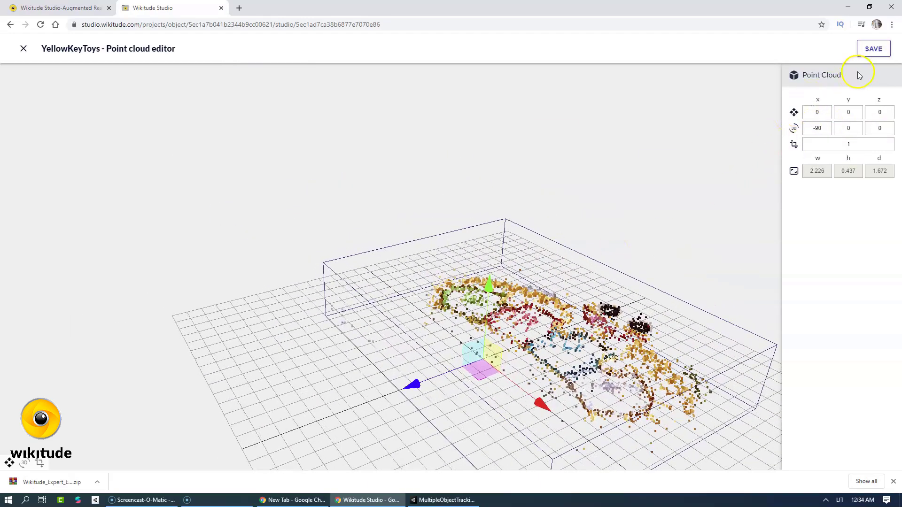
left_click(872, 50)
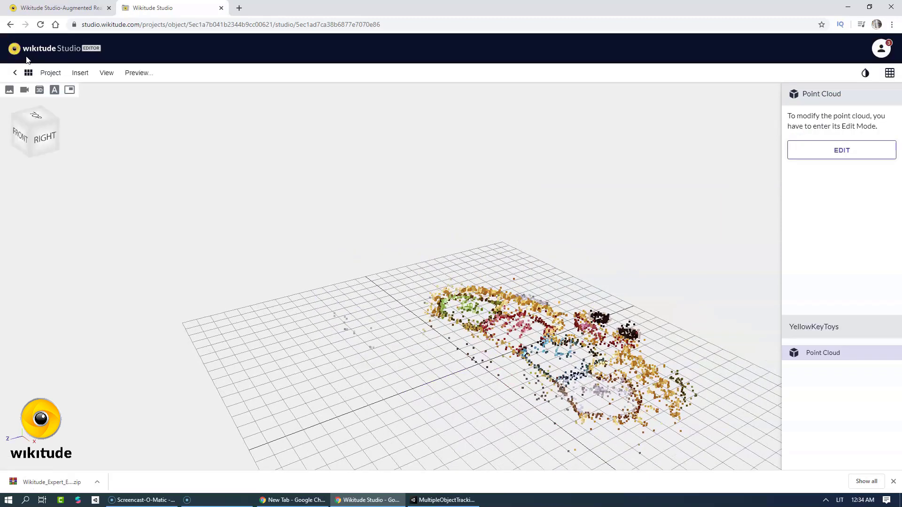
left_click(16, 75)
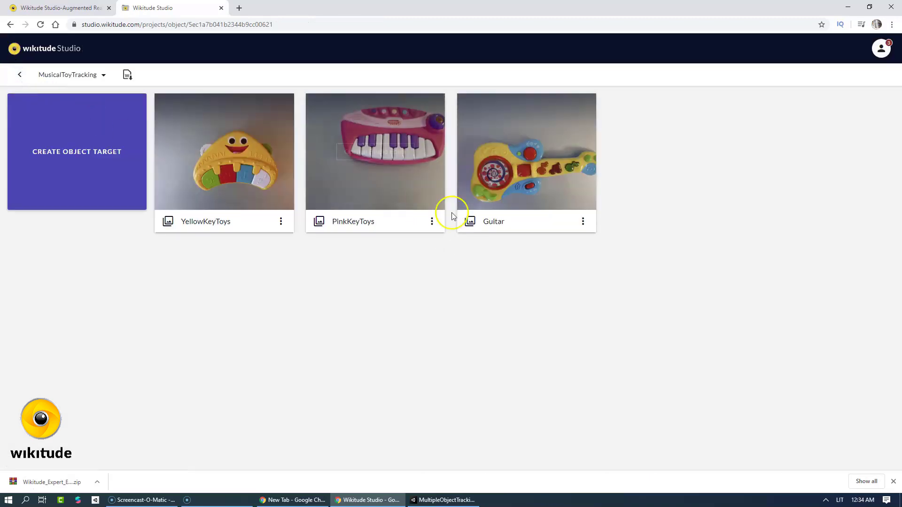
Generate the MusicalToyTracking project's WTO file for the account's e-mail address and download it from the received message
left_click(128, 77)
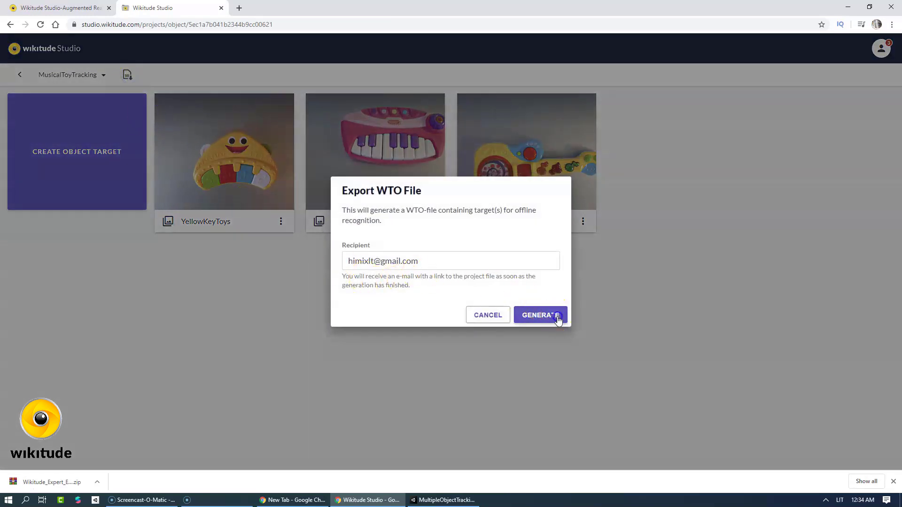
left_click(558, 319)
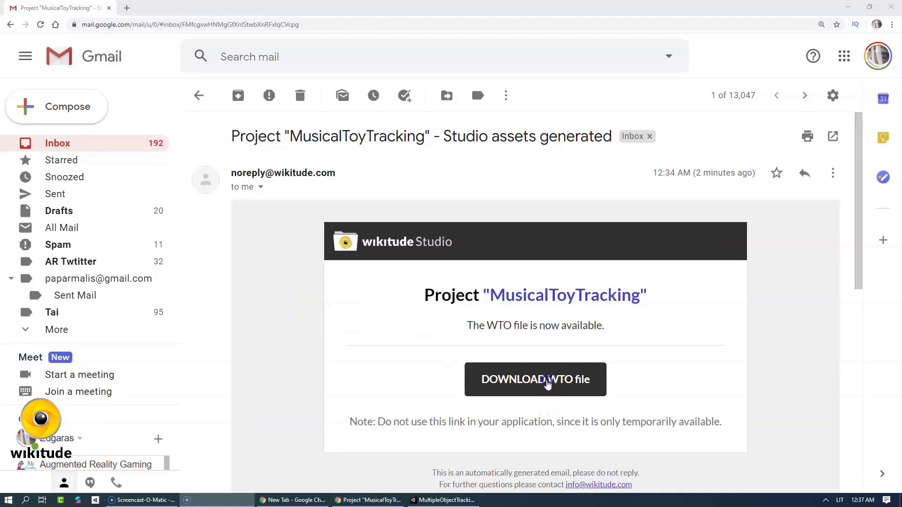
left_click(548, 383)
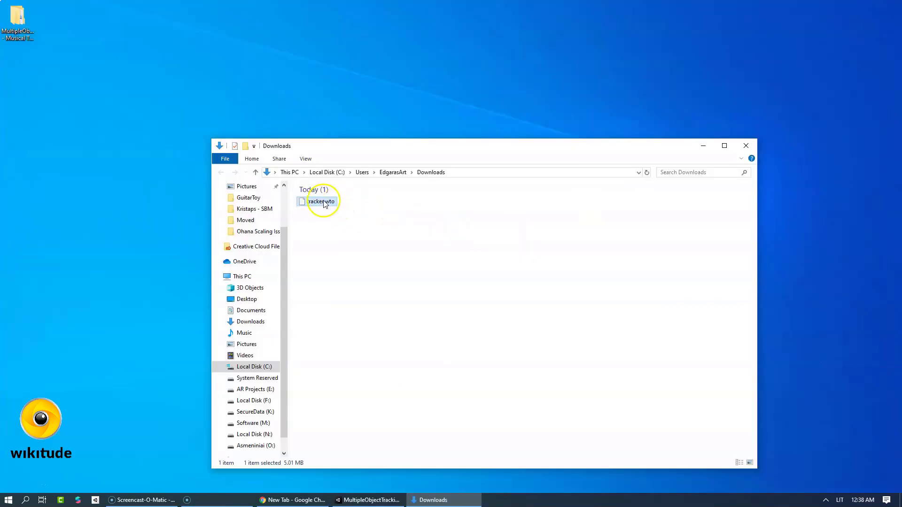
Move tracker.wto from Downloads and License Key.txt from the Tutorial Assets folder onto the desktop
left_click_drag(322, 195, 162, 118)
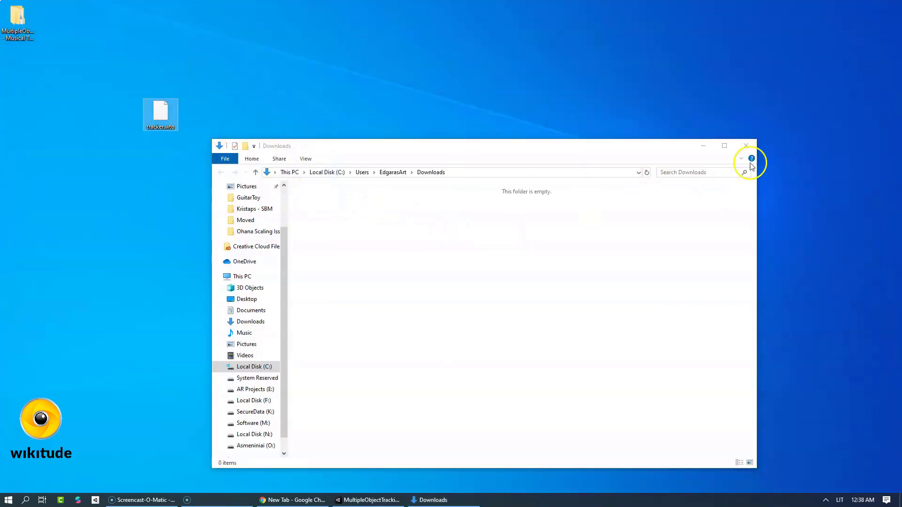
left_click(746, 145)
double_click(373, 168)
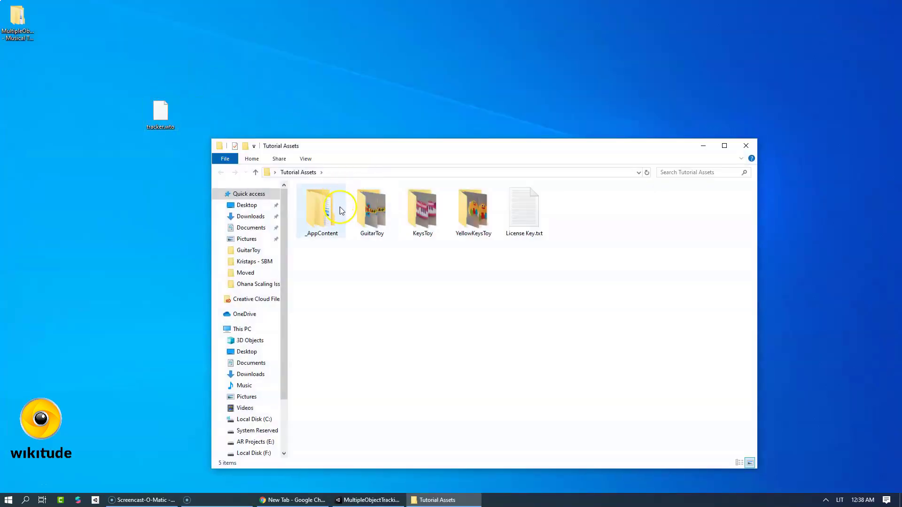
left_click_drag(526, 220, 165, 177)
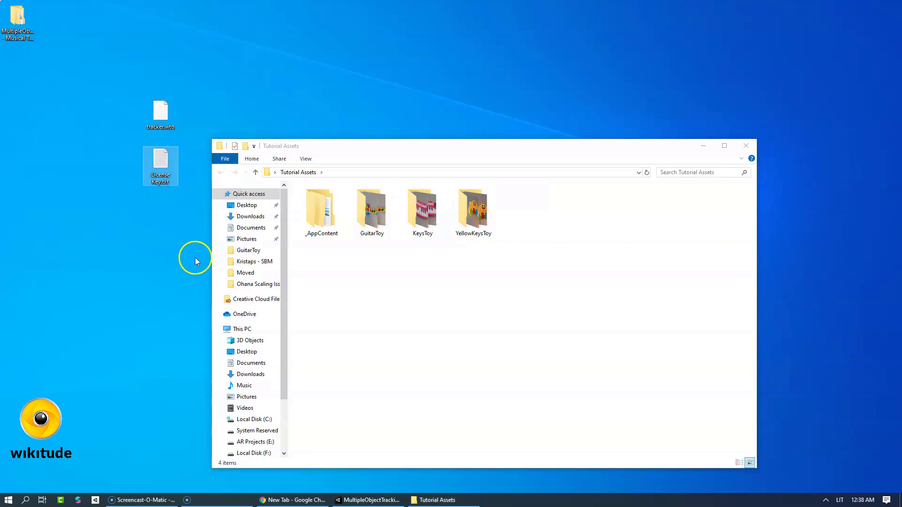
Examine the Materials folder and the Guitar, PinkKeysToy and YellowKeysToy sound folders inside _AppContent in Tutorial Assets
double_click(321, 235)
left_click(368, 249)
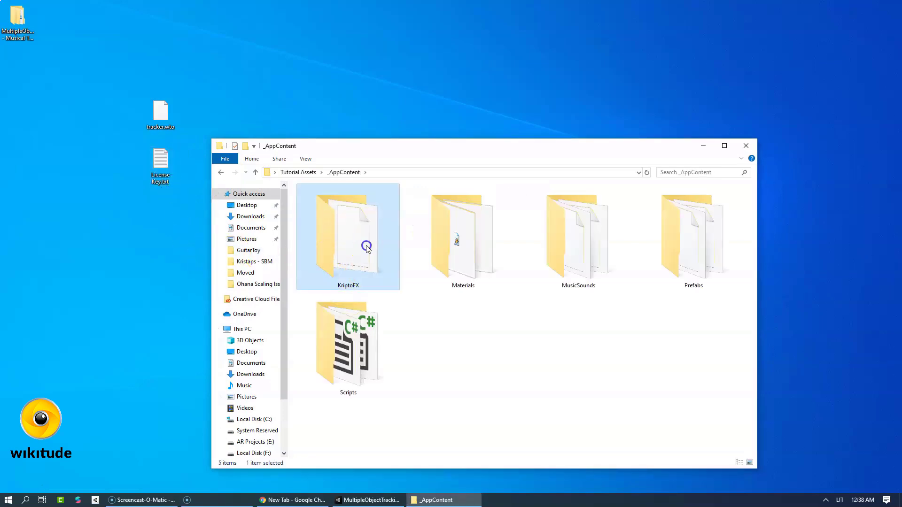
left_click(462, 248)
double_click(463, 248)
left_click(353, 172)
double_click(545, 228)
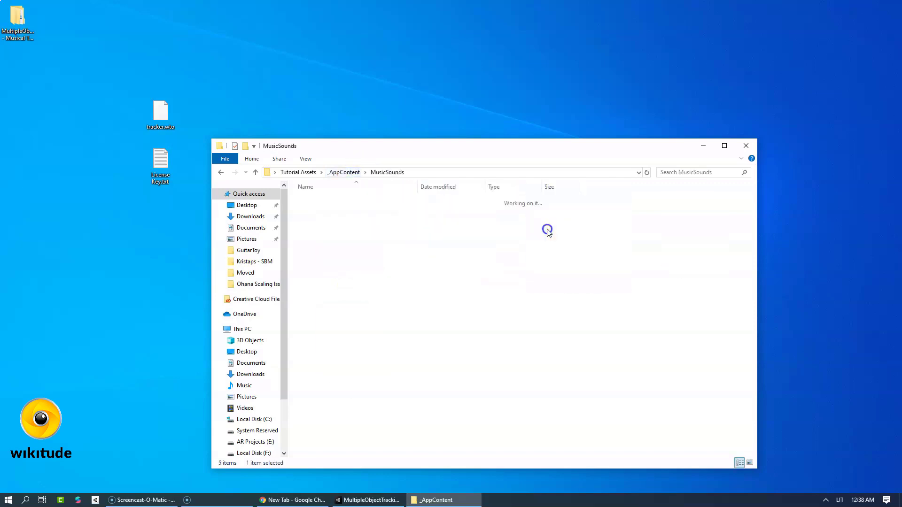
double_click(342, 201)
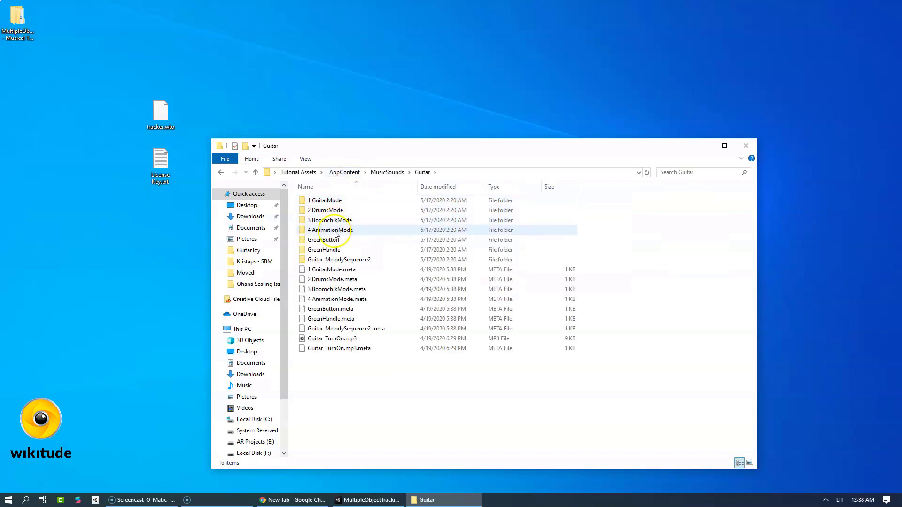
left_click(376, 172)
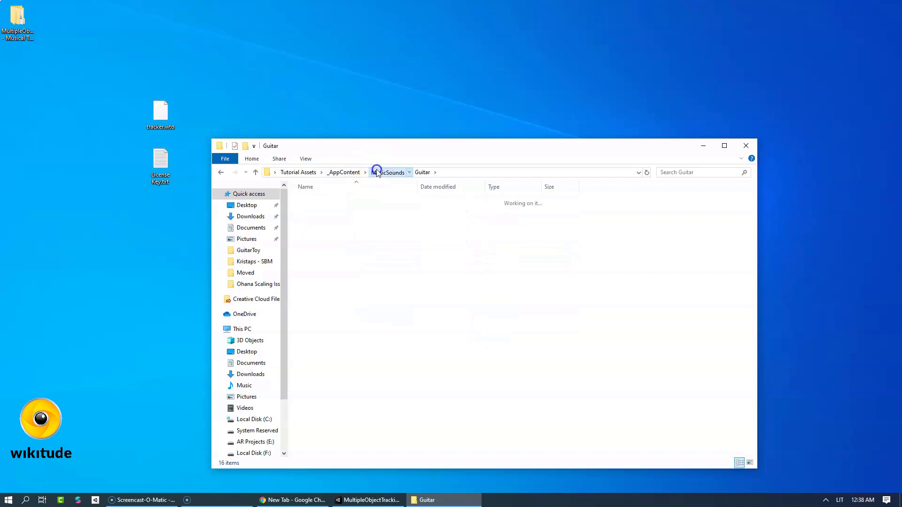
double_click(327, 212)
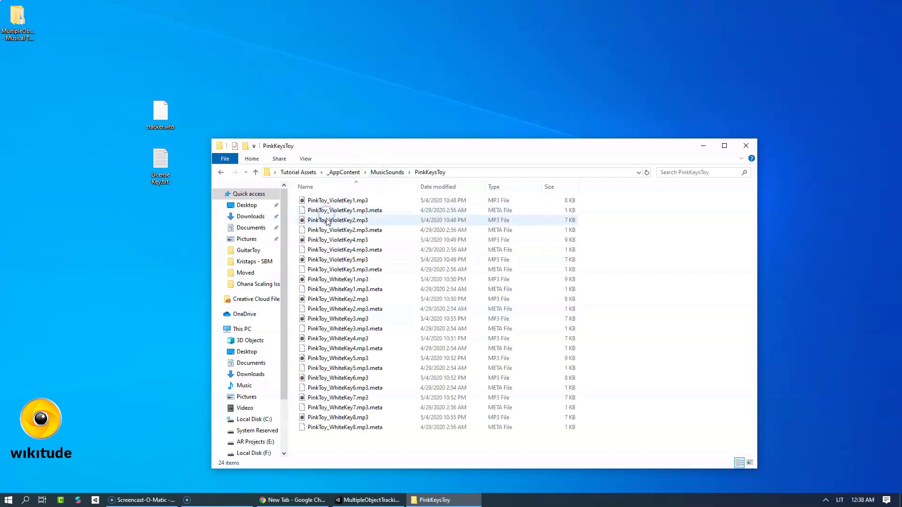
left_click(382, 172)
double_click(329, 220)
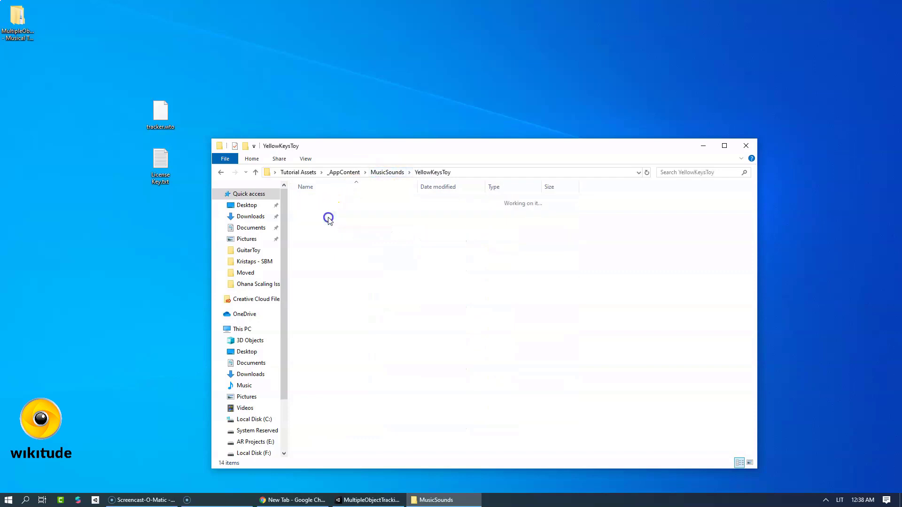
left_click(374, 173)
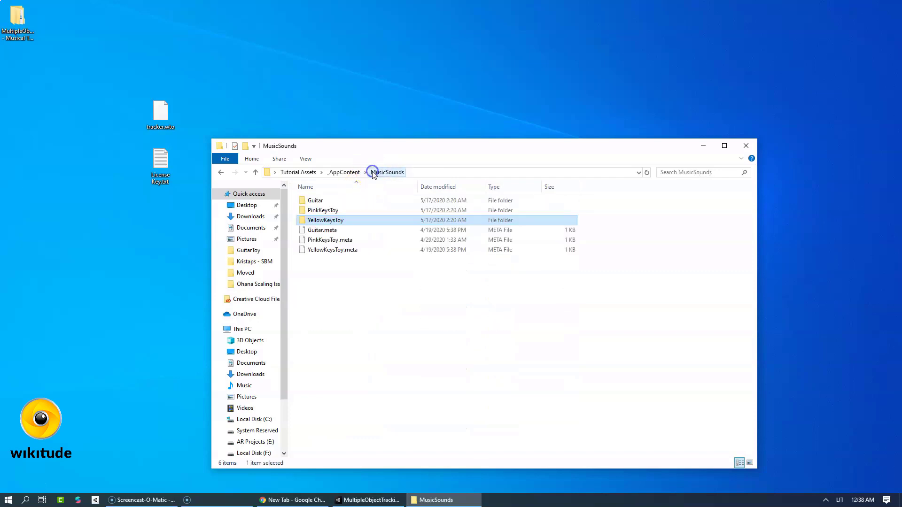
left_click(339, 172)
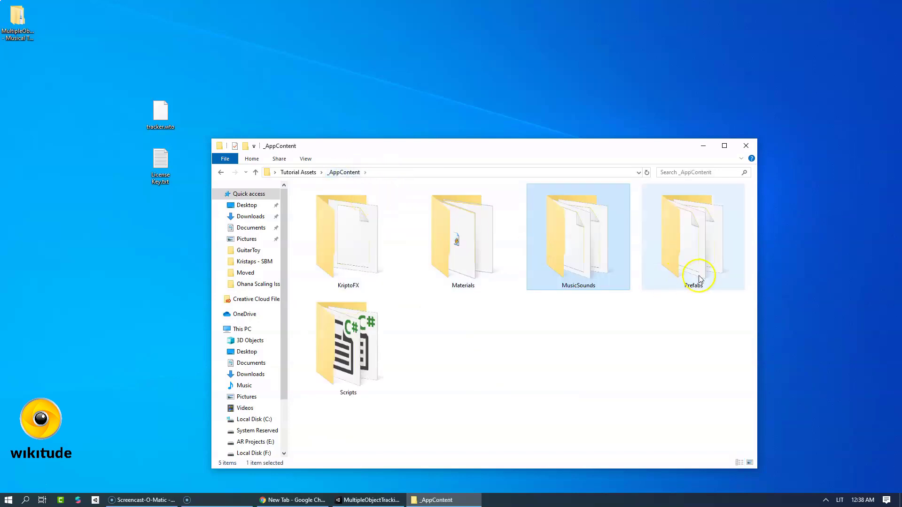
Review the interaction effect prefabs and the music and key management scripts in _AppContent, and close the folder window
double_click(699, 279)
left_click(375, 212)
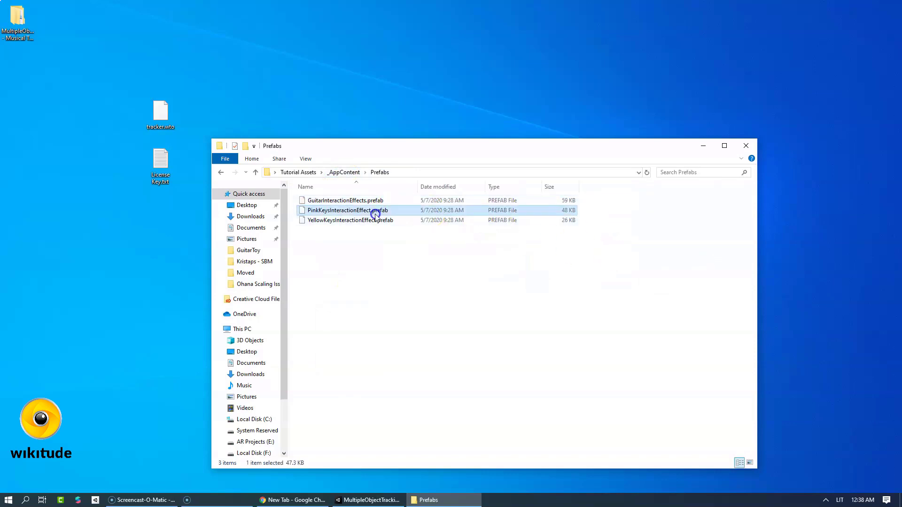
left_click(371, 221)
left_click(349, 172)
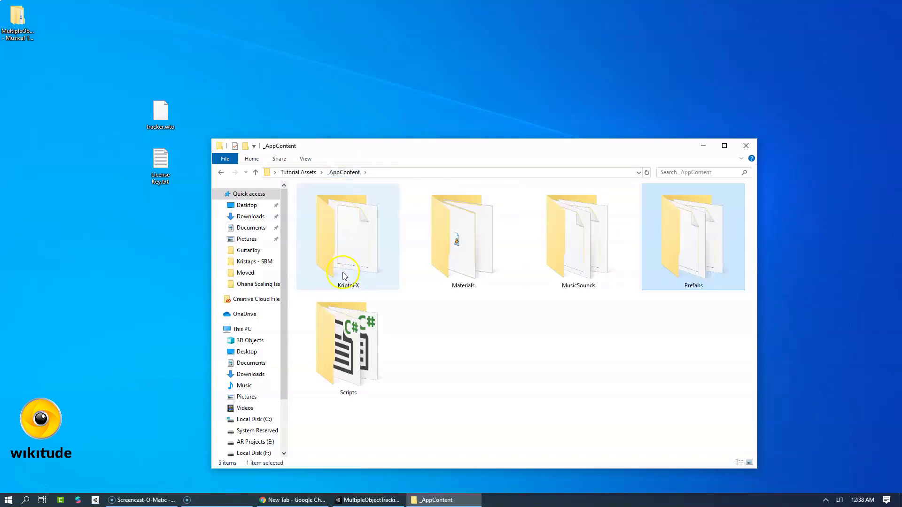
double_click(346, 336)
left_click(335, 200)
left_click(335, 221)
left_click(334, 240)
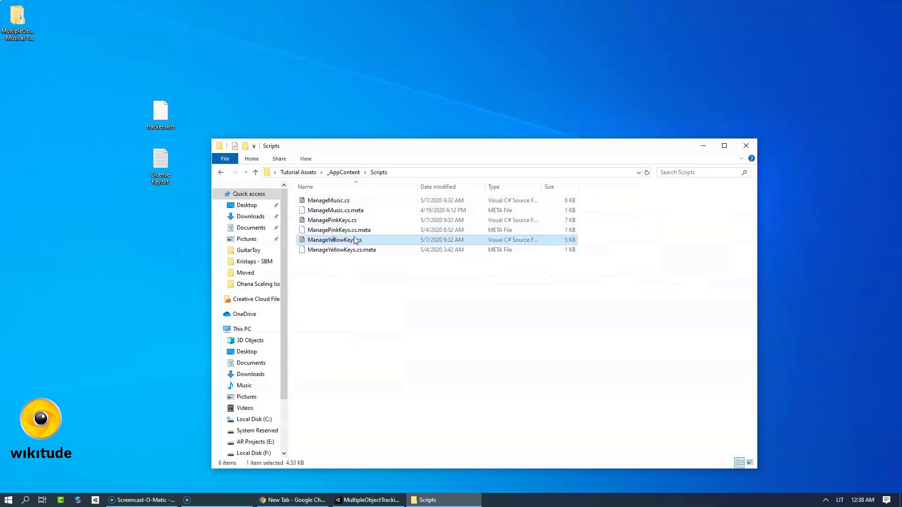
left_click(747, 148)
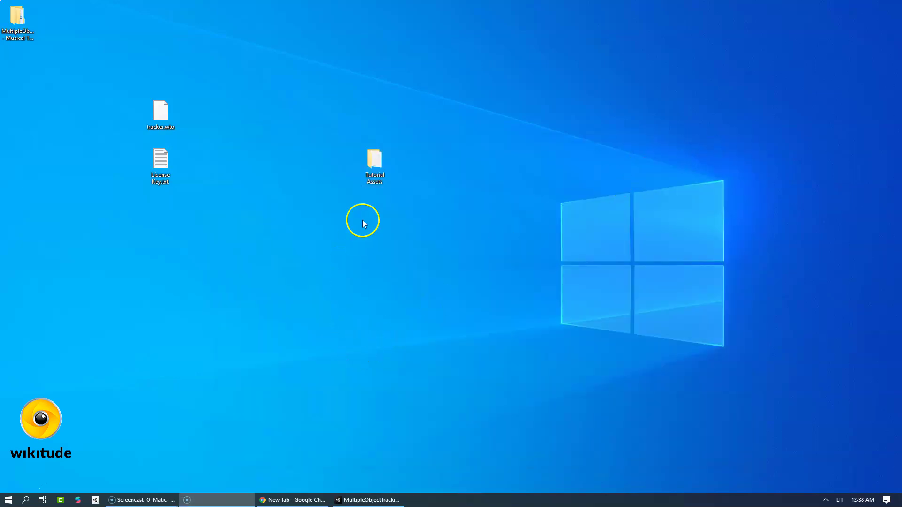
Add the _AppContent folder from Tutorial Assets to the Unity project's Assets and tidy the Tutorial Assets folder on the desktop
double_click(383, 165)
left_click(309, 223)
left_click_drag(314, 216, 41, 82)
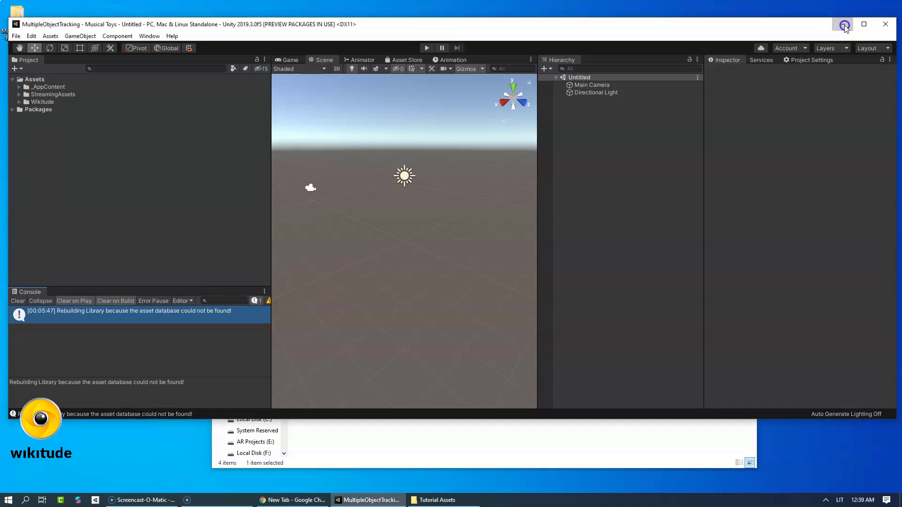
left_click(844, 26)
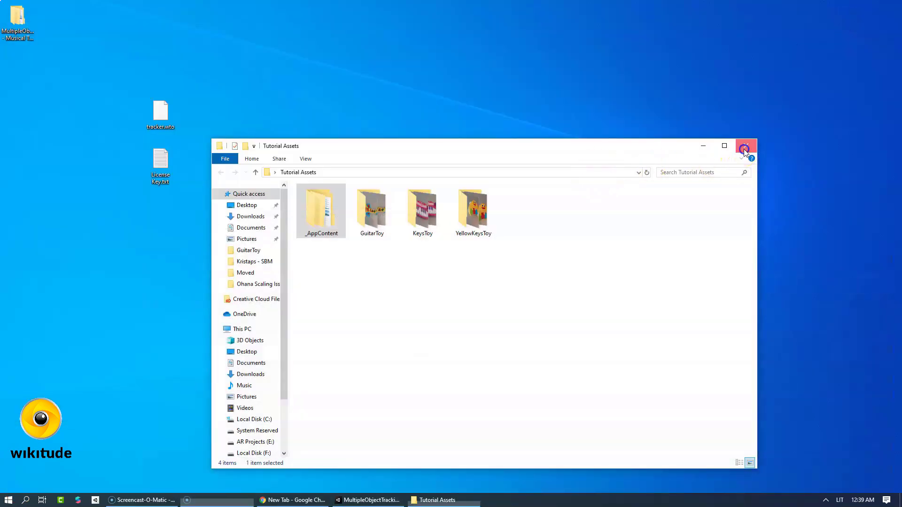
left_click(746, 146)
left_click_drag(353, 169, 19, 71)
Move tracker.wto from the desktop into the Unity project's StreamingAssets folder
right_click(162, 113)
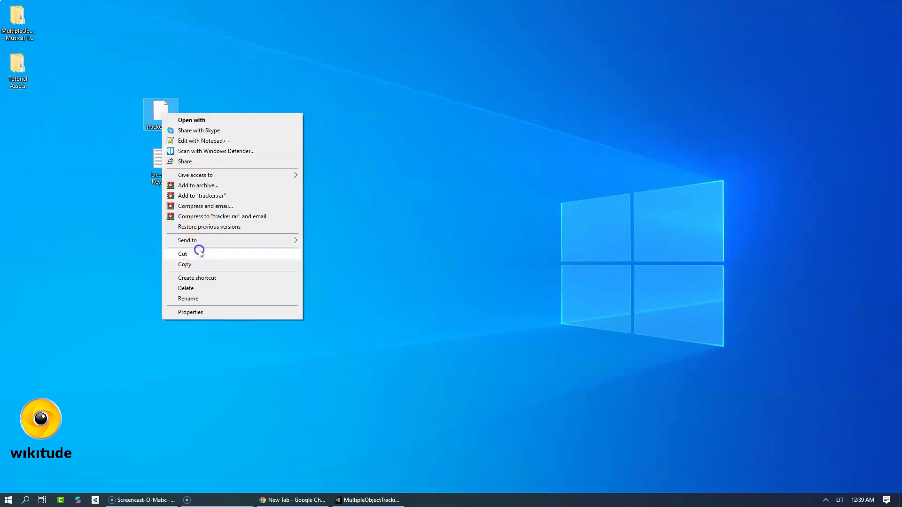
left_click(199, 254)
left_click(369, 500)
left_click(52, 94)
right_click(66, 94)
left_click(78, 107)
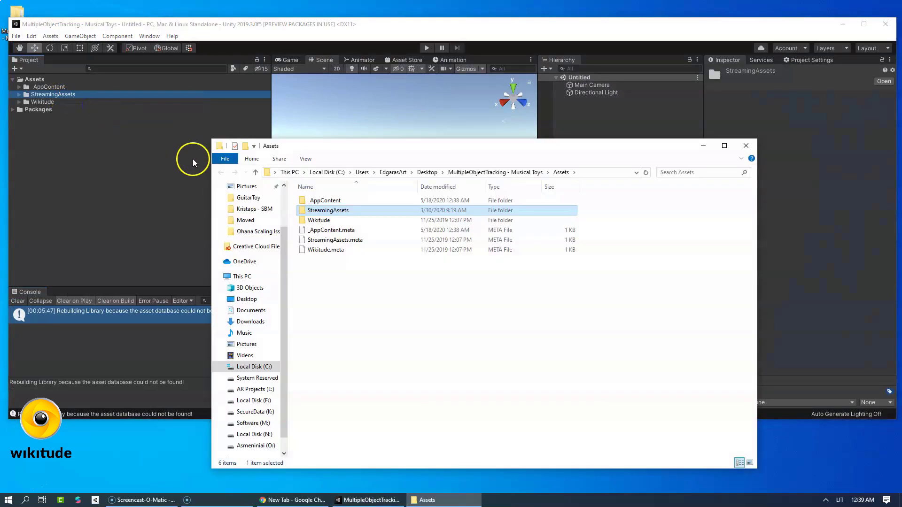
double_click(338, 210)
right_click(346, 249)
left_click(311, 335)
right_click(311, 335)
left_click(364, 399)
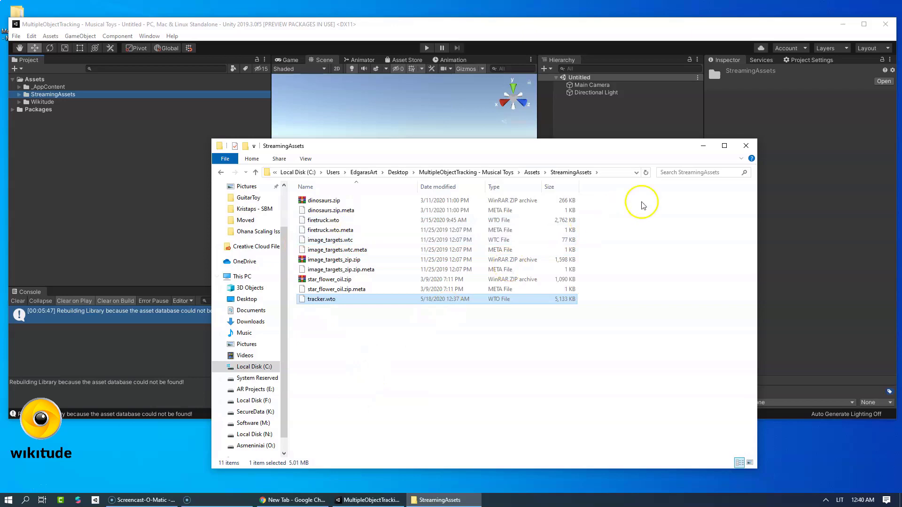
left_click(746, 145)
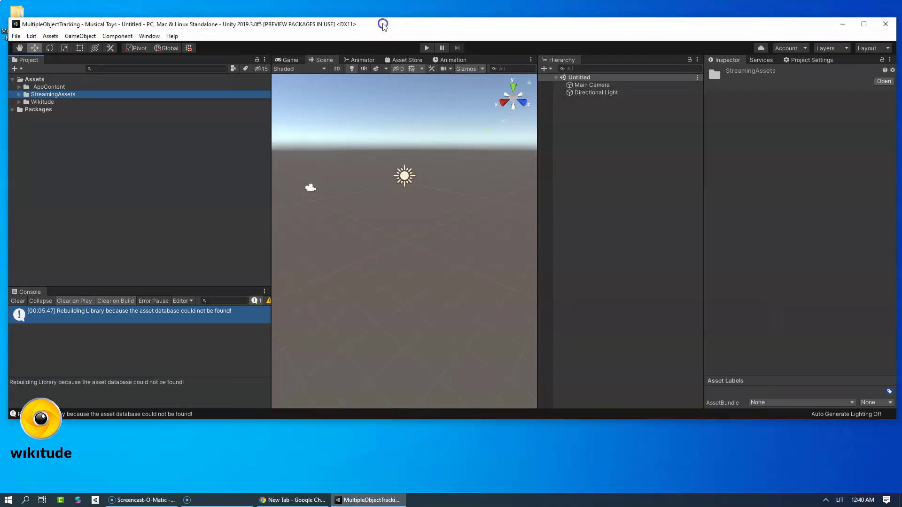
Maximize the Unity editor and remove all the Wikitude sample scenes from the build list in Build Settings
double_click(383, 26)
left_click(8, 16)
left_click(28, 107)
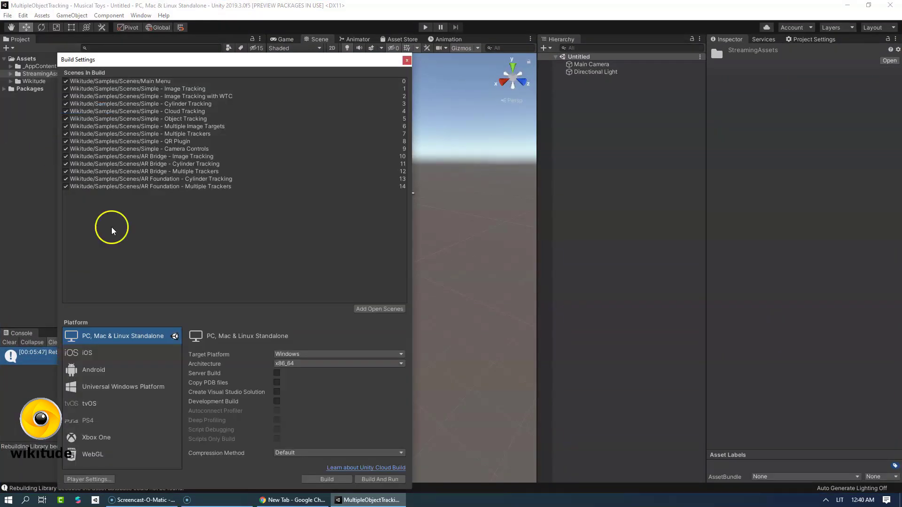
key("ctrl+a")
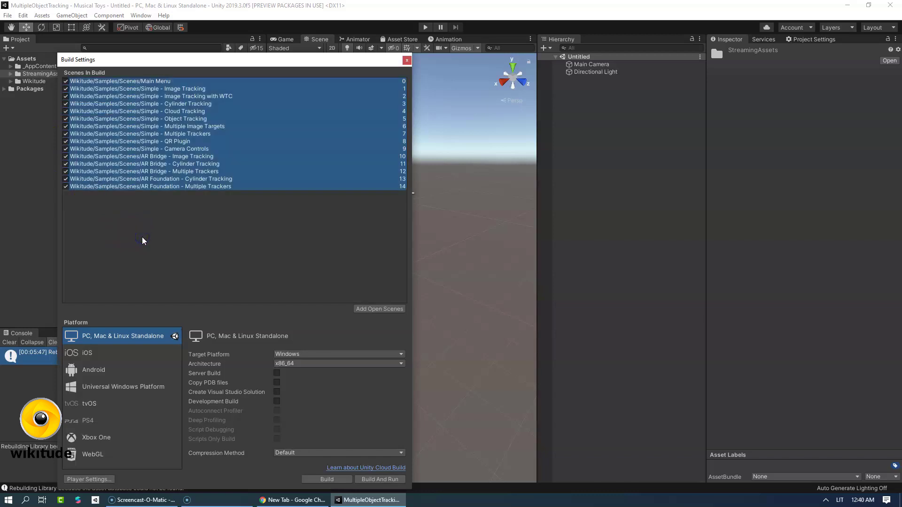
key("Delete")
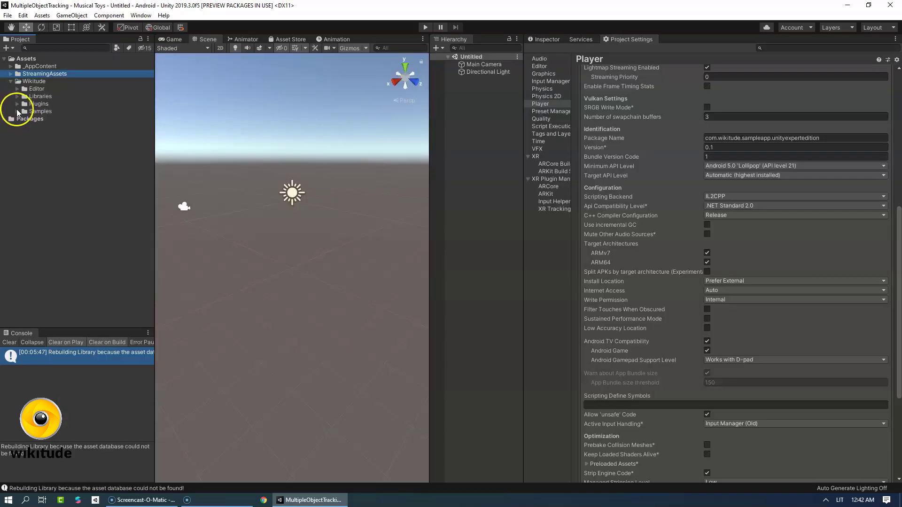
Open the Simple - Object Tracking scene from the Wikitude samples, show the Inspector, and widen the Scene view
left_click(17, 111)
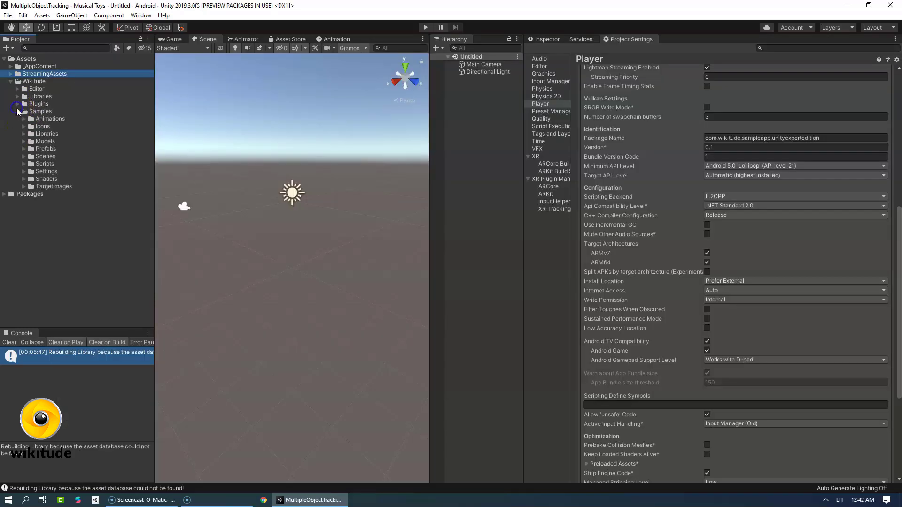
left_click(25, 157)
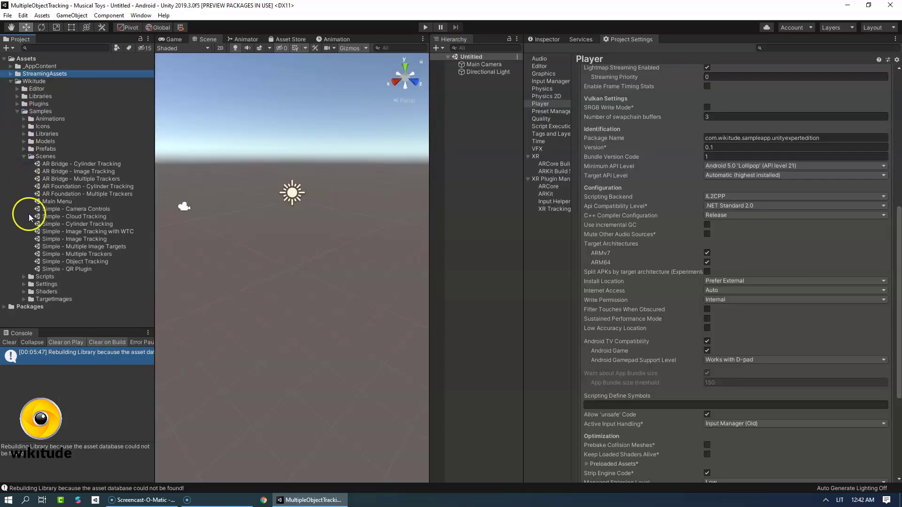
double_click(71, 261)
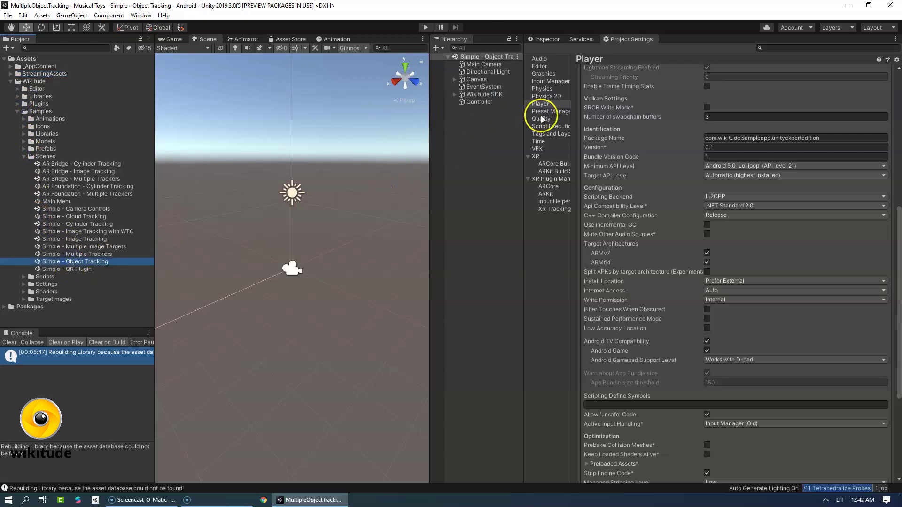
left_click(544, 40)
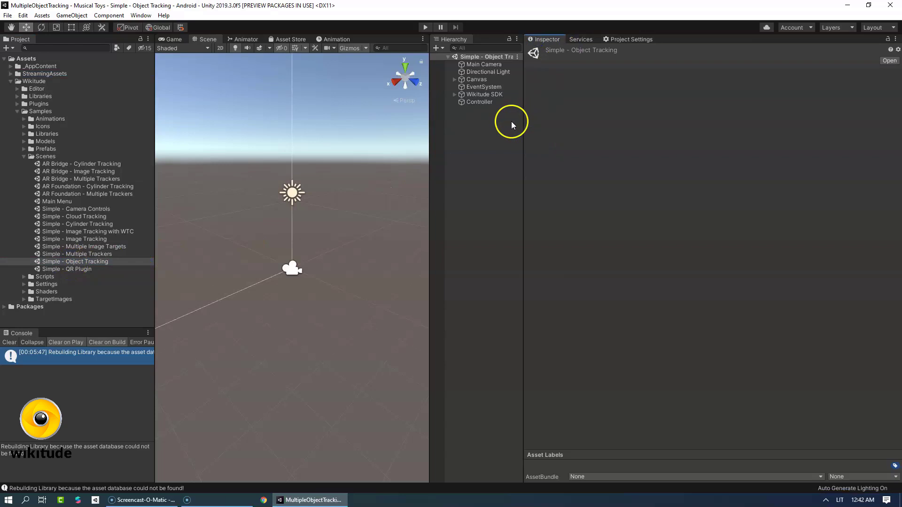
left_click_drag(521, 118, 734, 141)
left_click_drag(430, 160, 575, 134)
Expand the Wikitude SDK object and copy the license key from License Key.txt on the desktop
left_click(594, 94)
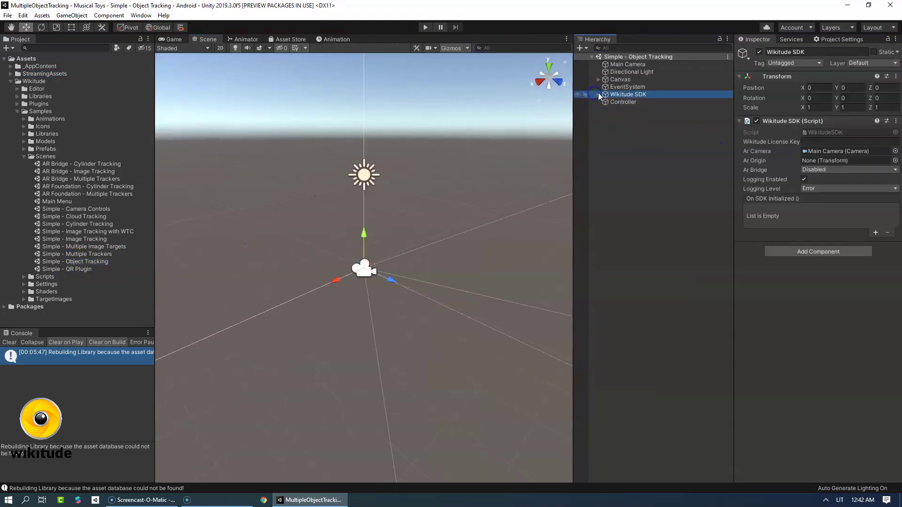
left_click(599, 95)
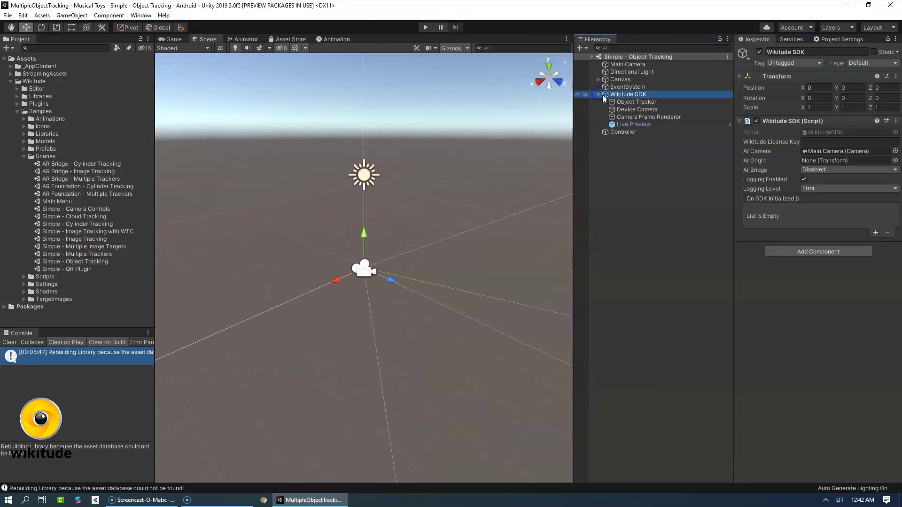
left_click(822, 142)
left_click(285, 499)
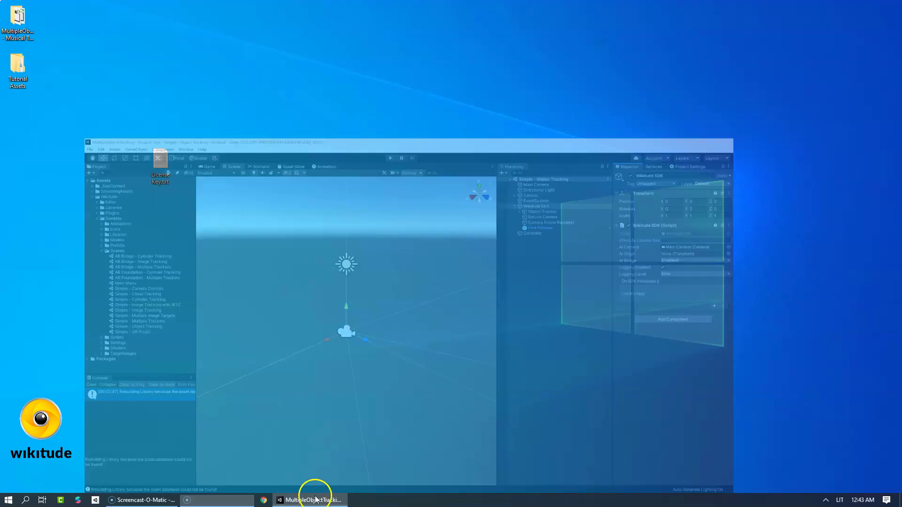
left_click(168, 174)
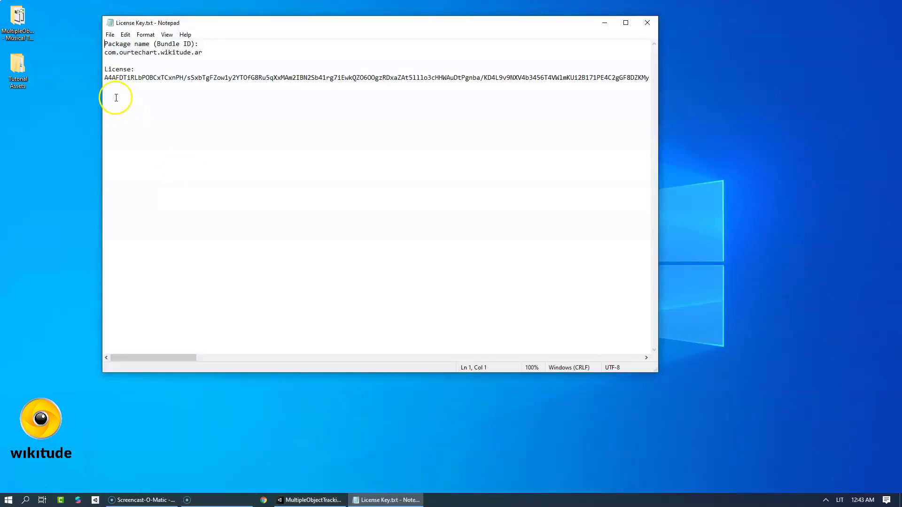
left_click_drag(102, 82, 97, 78)
right_click(134, 81)
left_click(155, 110)
left_click(648, 24)
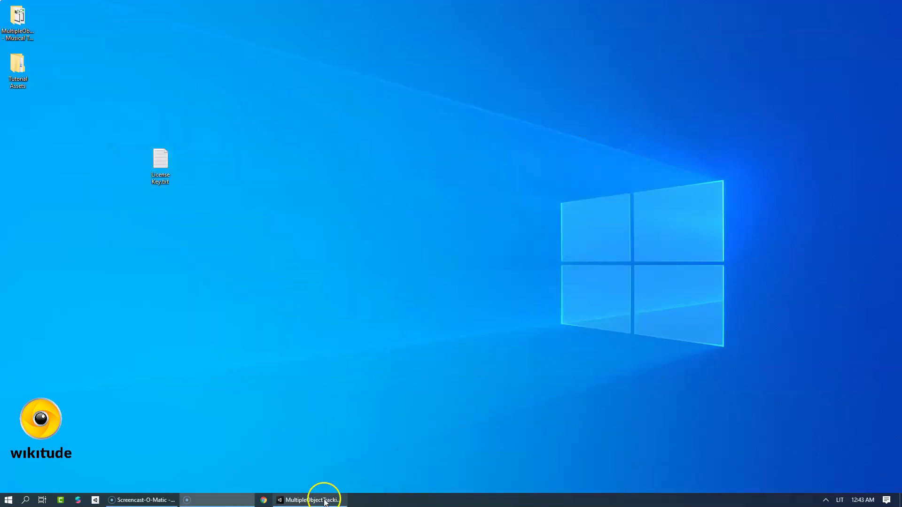
Return to Unity and paste the license key into the Wikitude SDK object's Wikitude License Key field
left_click(322, 500)
right_click(820, 142)
left_click(836, 169)
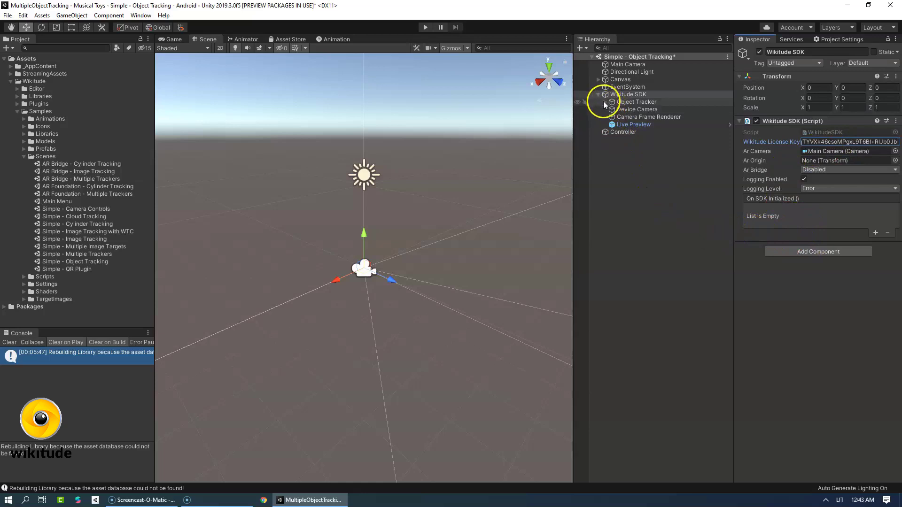
Save the scene as MusicalToys in the project's Assets folder and collapse the Wikitude folder
left_click(7, 15)
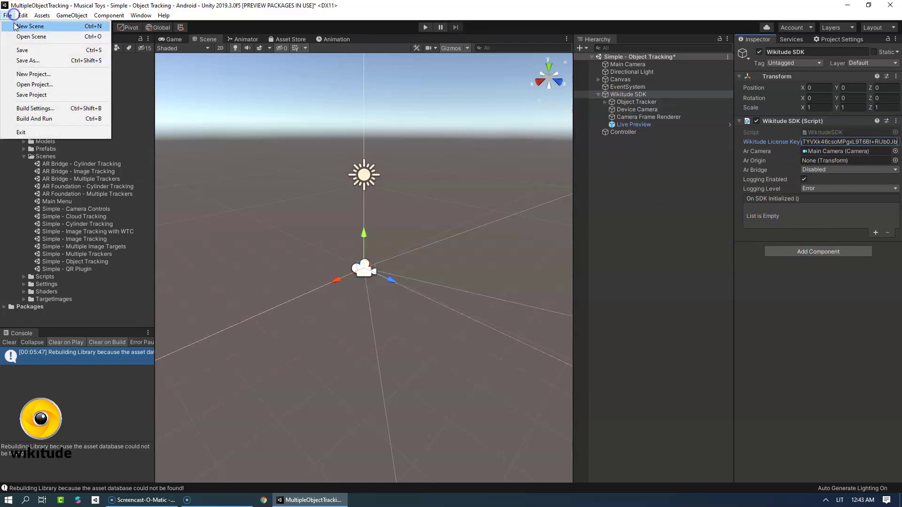
left_click(24, 59)
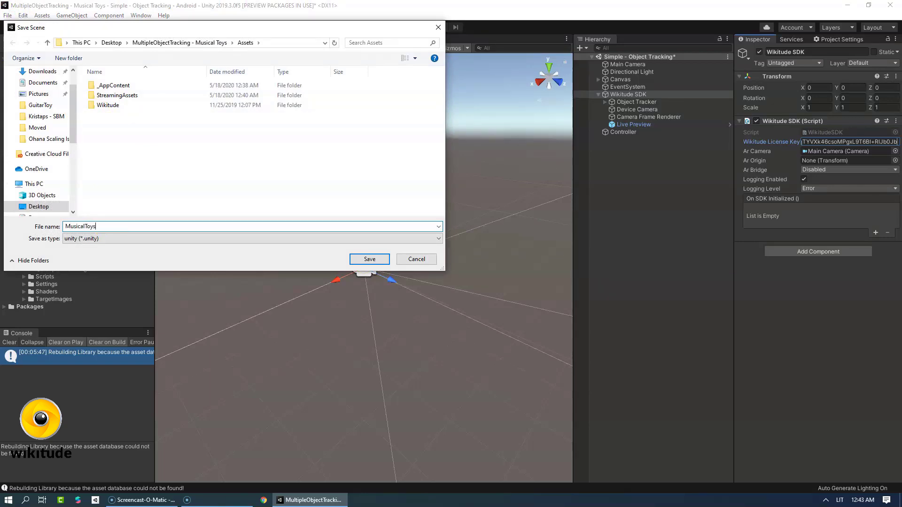
left_click(369, 259)
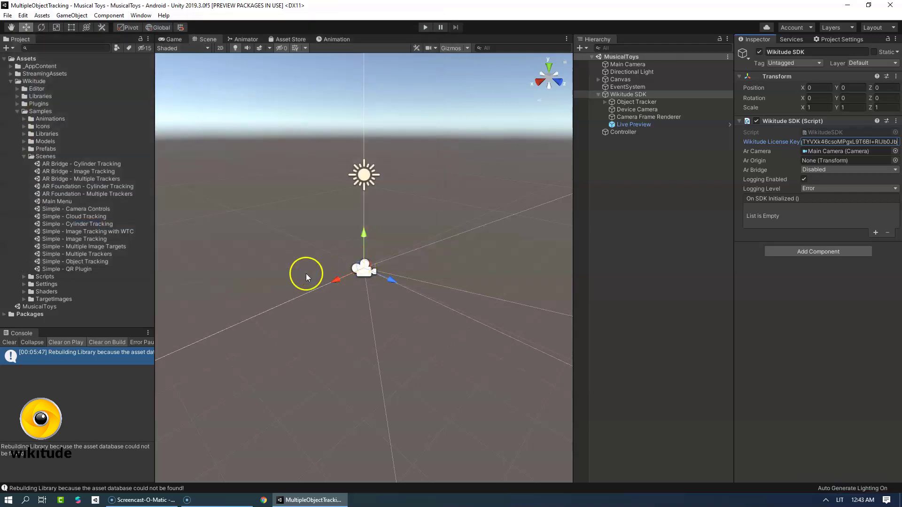
left_click(11, 81)
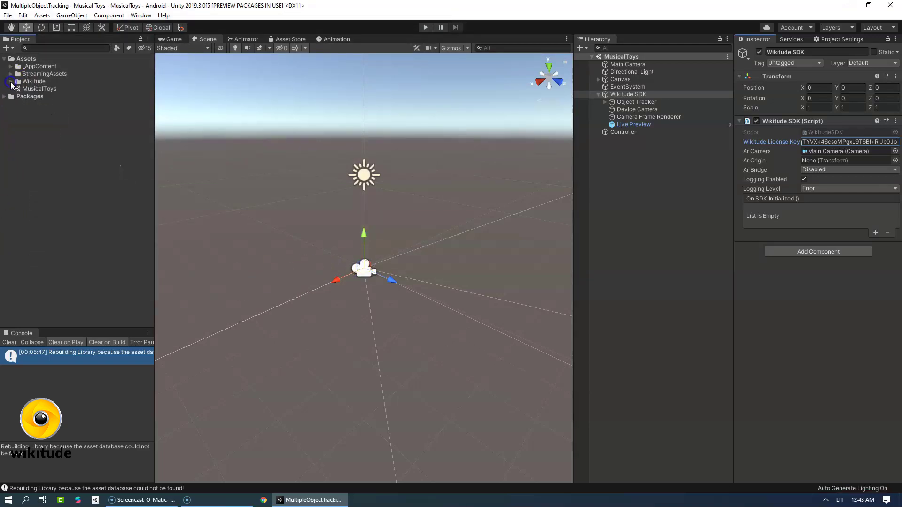
Add the open MusicalToys scene to the build list in Build Settings
left_click(7, 16)
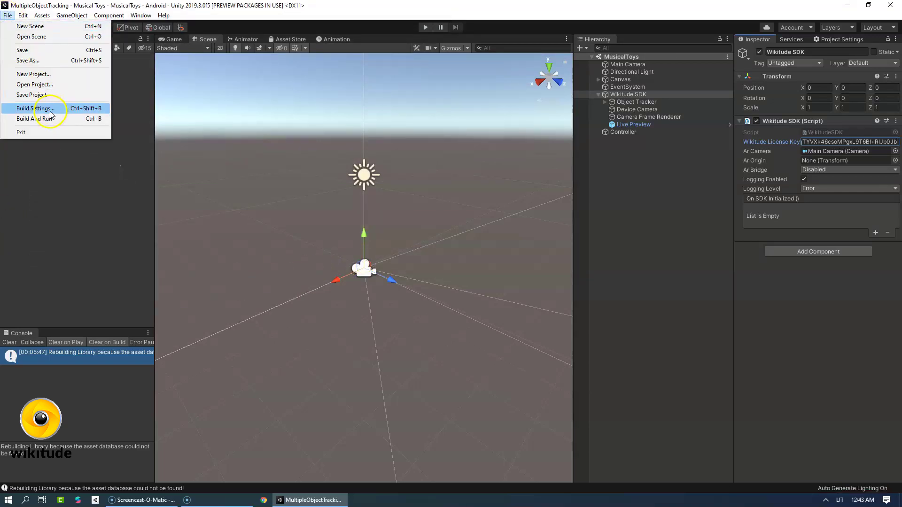
left_click(54, 111)
left_click(370, 298)
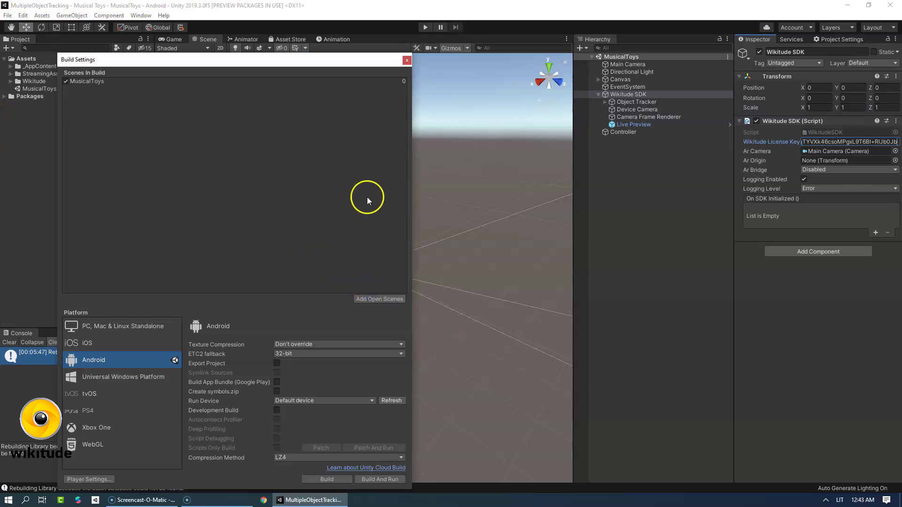
left_click(407, 61)
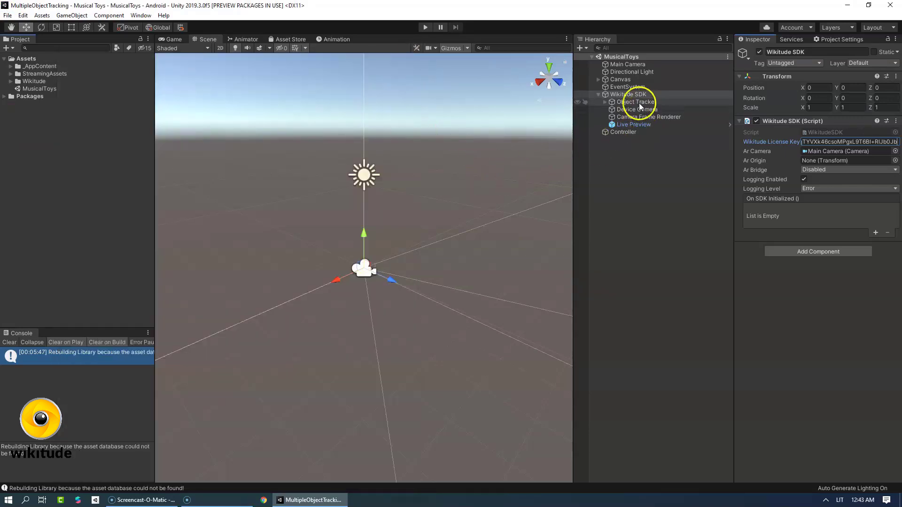
Set the Live Preview object's preview mode to Web Cam, using the HD Pro Webcam C920
left_click(605, 101)
left_click(636, 132)
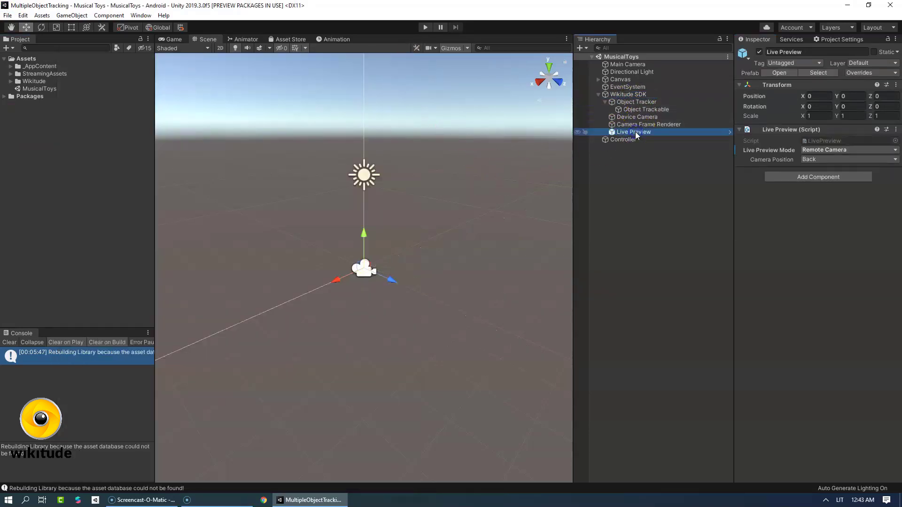
left_click(813, 149)
left_click(828, 172)
left_click(830, 159)
left_click(829, 182)
left_click(677, 125)
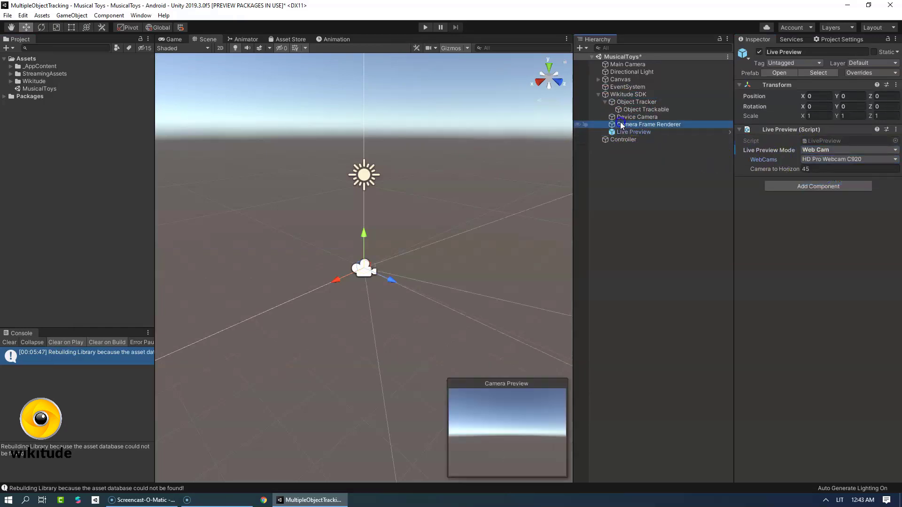
left_click(626, 118)
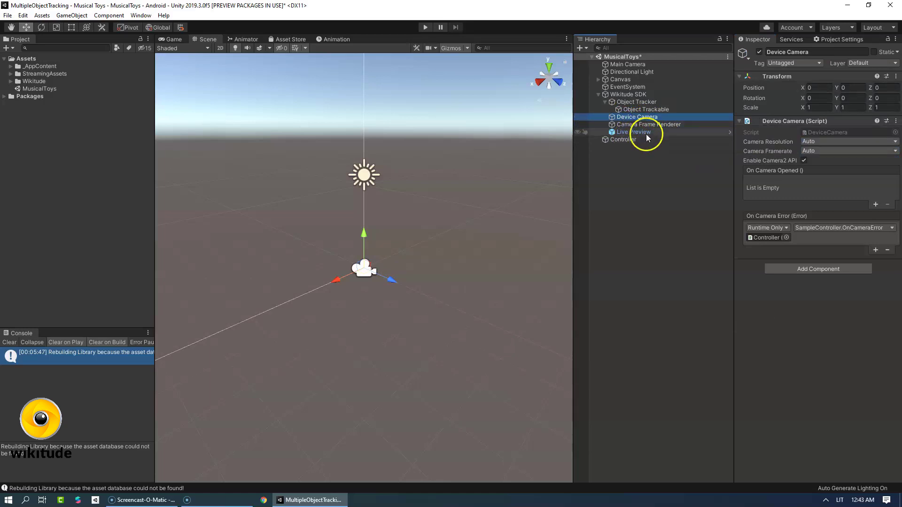
left_click(646, 109)
left_click(629, 111)
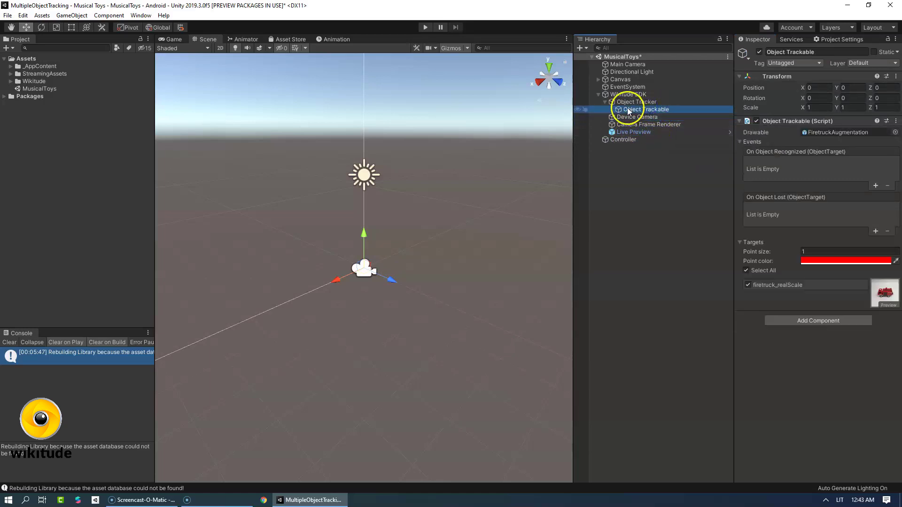
Set the Object Tracker's target collection to tracker.wto and check the targets listed on its Object Trackable
left_click(646, 102)
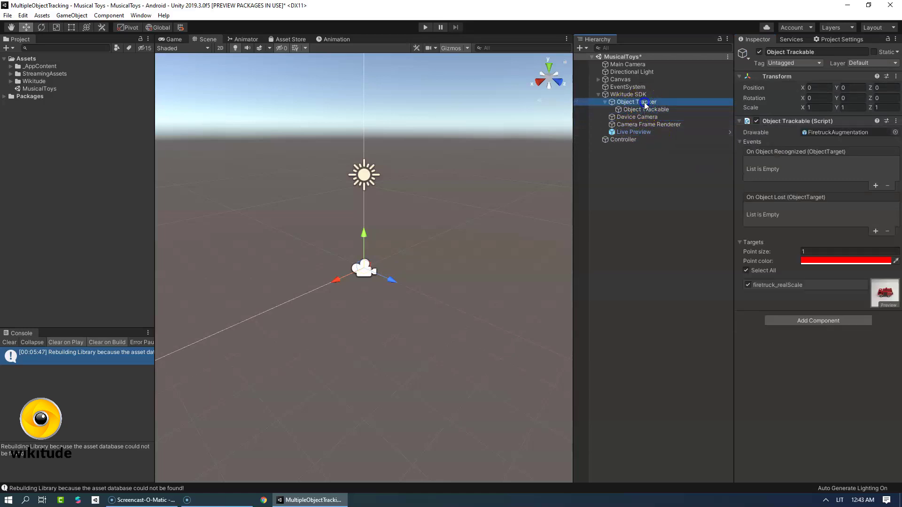
left_click(642, 105)
left_click(855, 225)
left_click(831, 246)
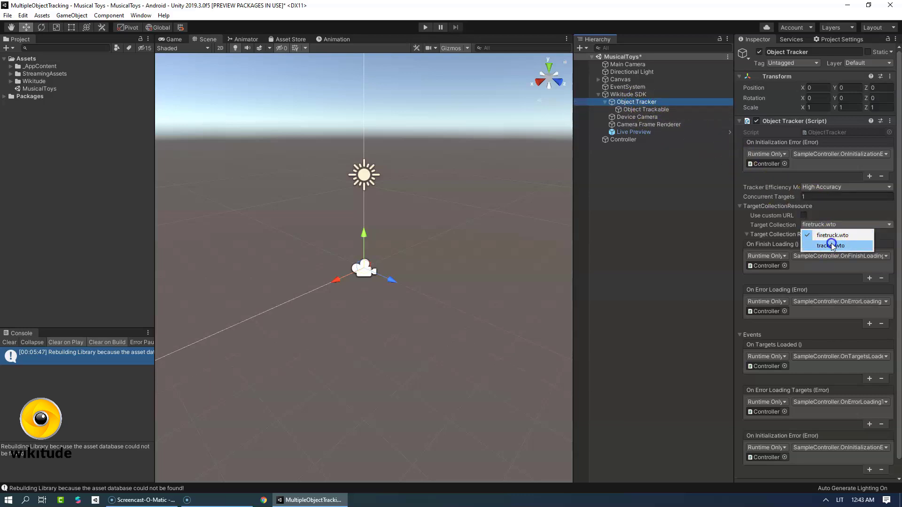
left_click(633, 111)
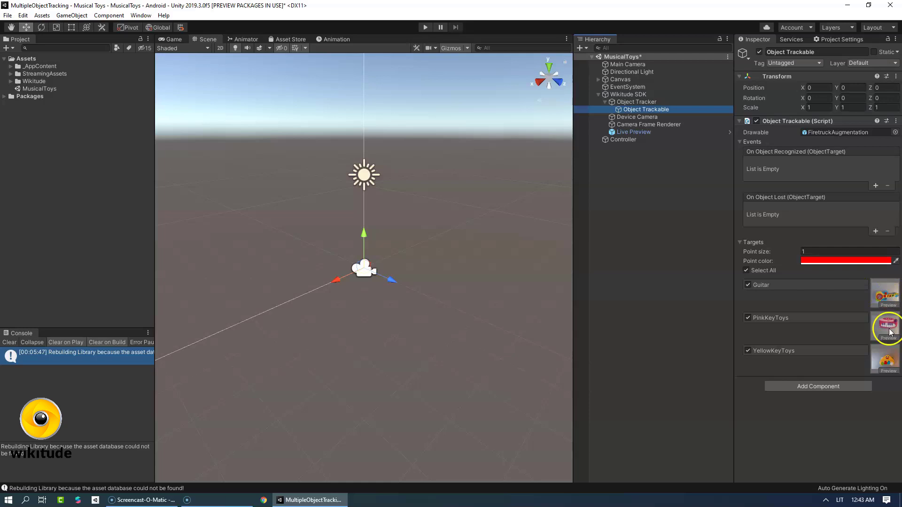
Set the Object Tracker's number of concurrent targets to 3
left_click(623, 103)
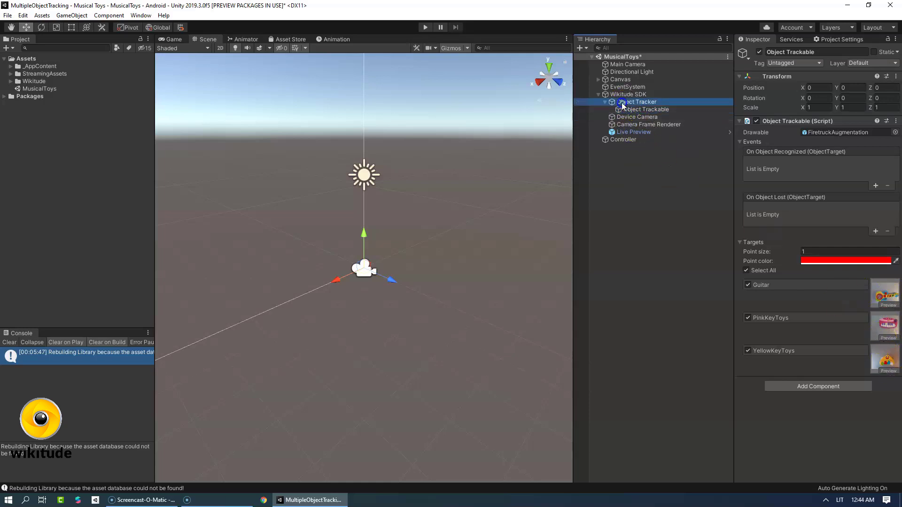
left_click(793, 197)
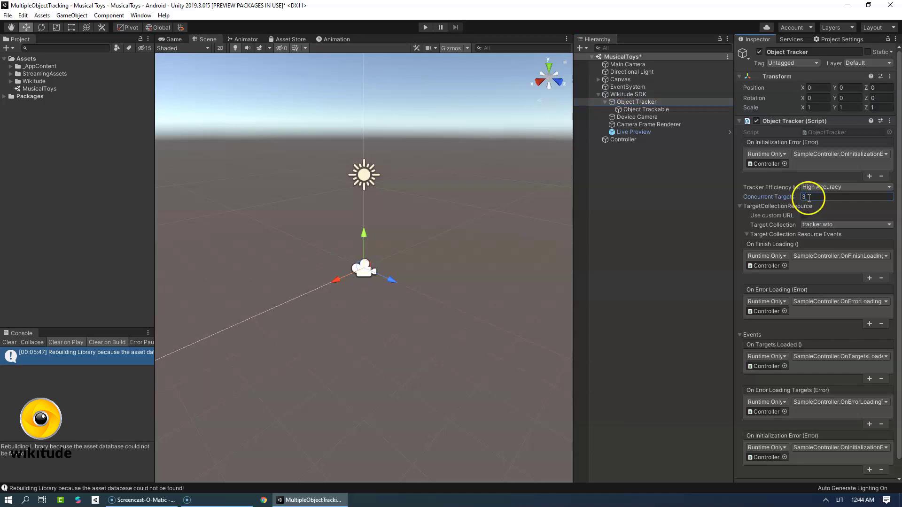
type("3")
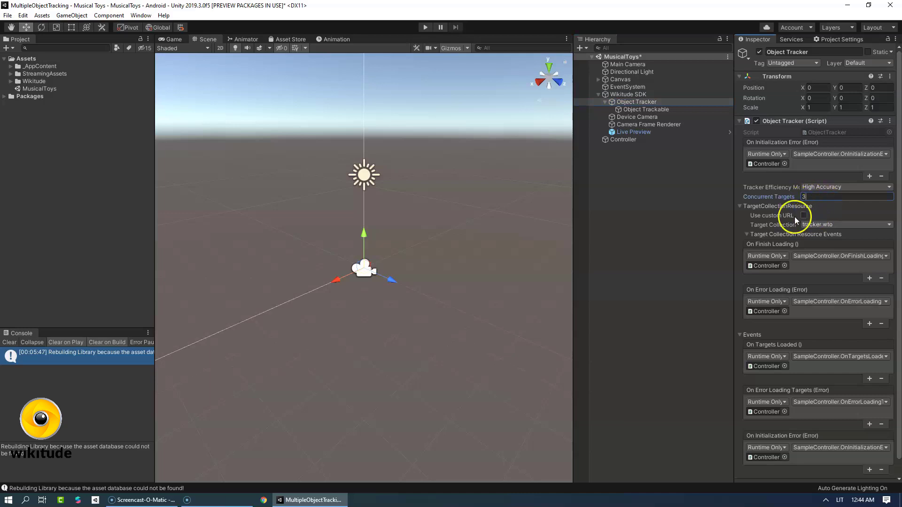
Disable the Guitar, PinkKeyToys and YellowKeyToys targets on the Object Trackable
left_click(649, 110)
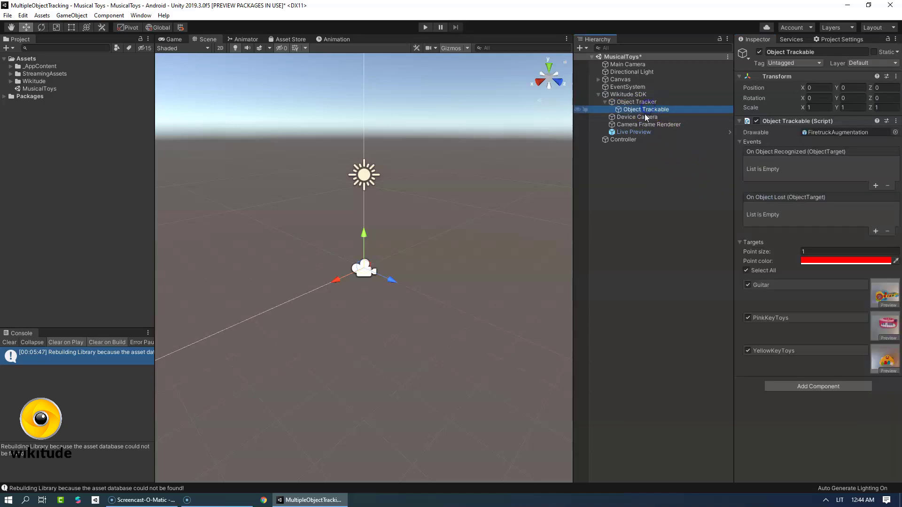
left_click(748, 351)
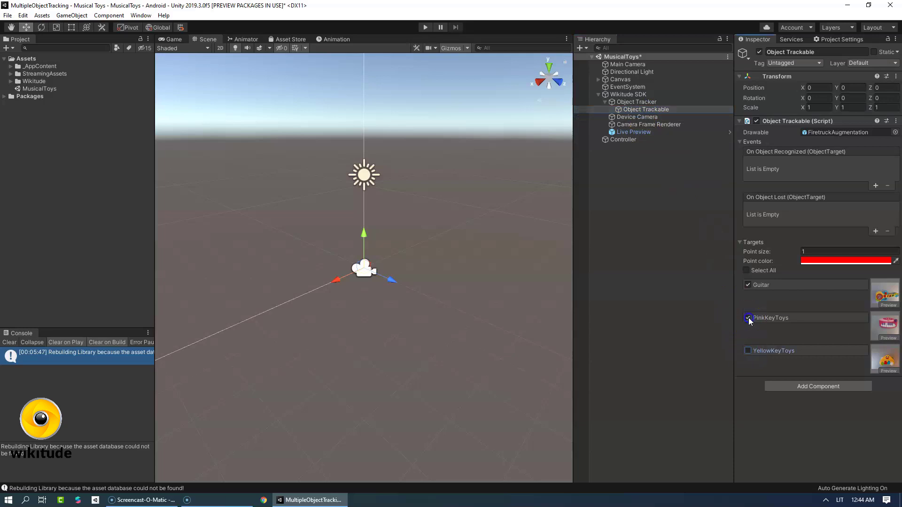
left_click(747, 285)
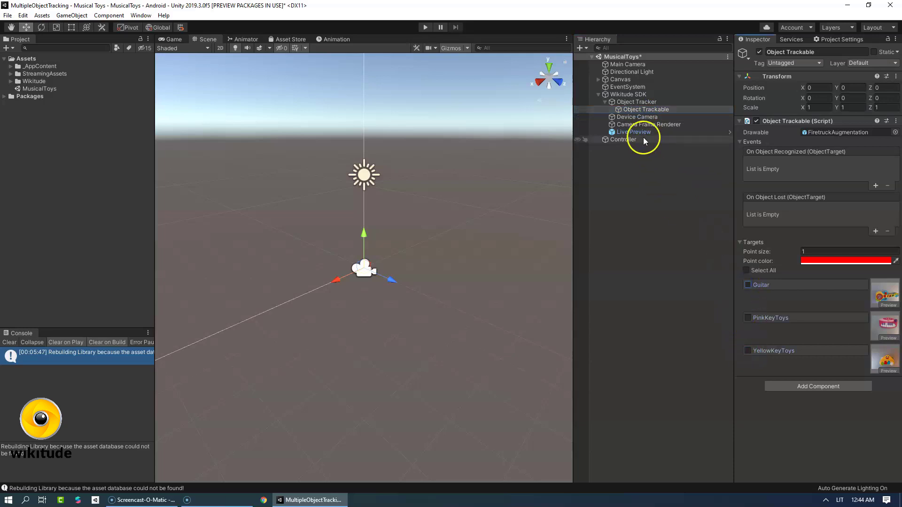
Duplicate the Object Trackable twice under the Object Tracker
right_click(638, 112)
left_click(677, 147)
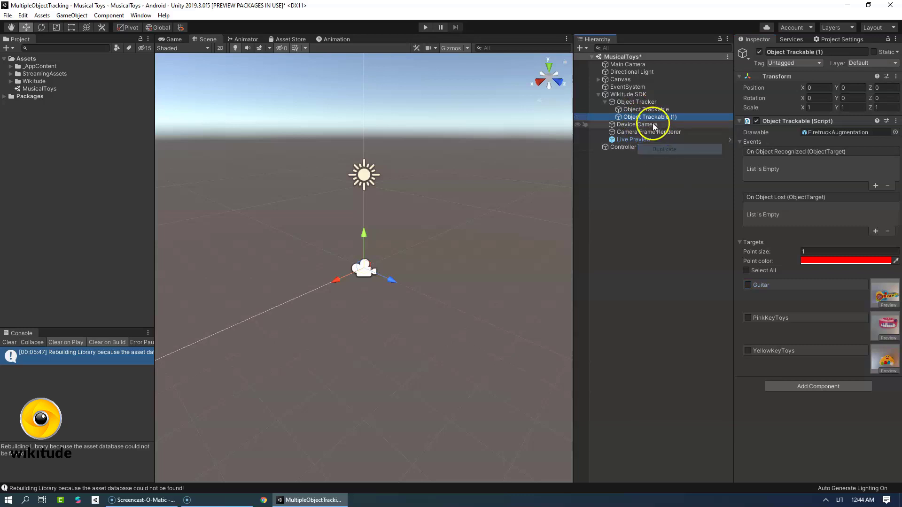
right_click(651, 120)
left_click(677, 158)
Rename the first trackable Object Trackable - Guitar and enable its Guitar target
left_click(657, 110)
right_click(656, 111)
left_click(681, 141)
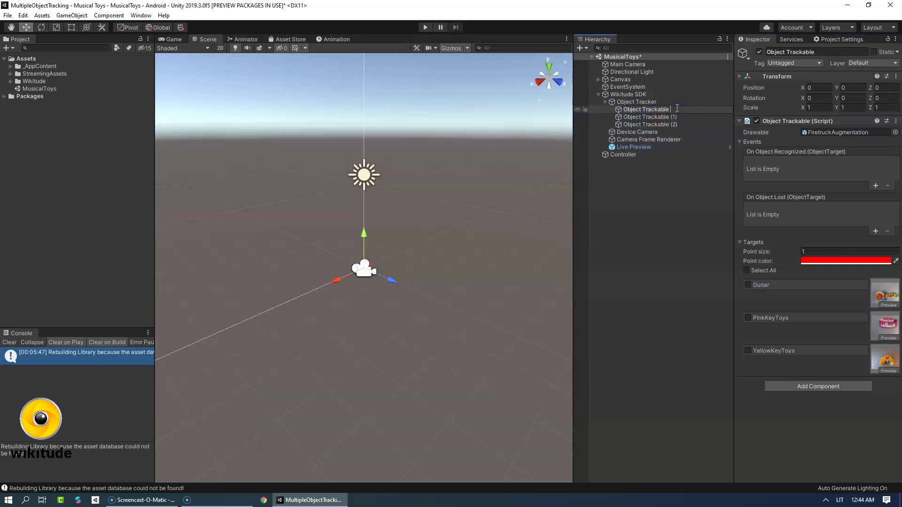
type("- Guitar")
key("Return")
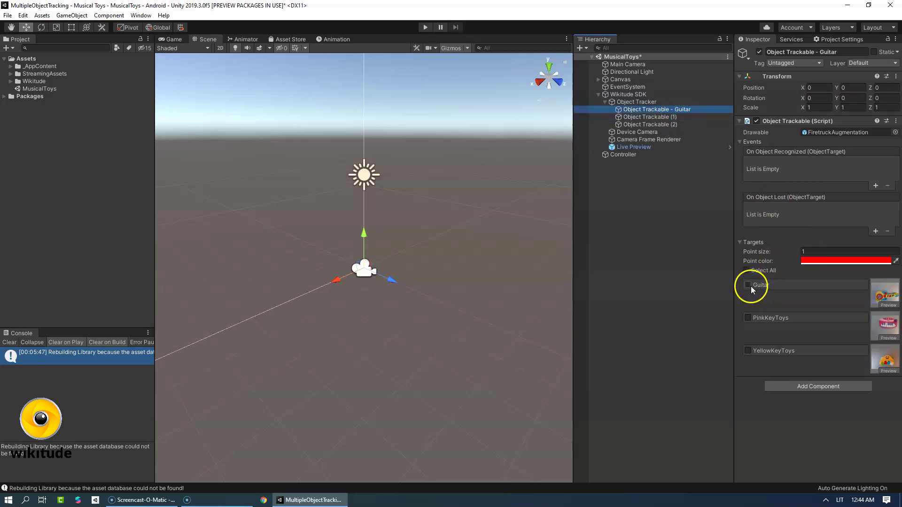
Enable the PinkKeyToys target on the second trackable and rename it Object Trackable - Pink Keys
left_click(644, 117)
right_click(642, 118)
key("Escape")
left_click(747, 318)
right_click(664, 117)
left_click(685, 146)
left_click_drag(671, 117, 696, 120)
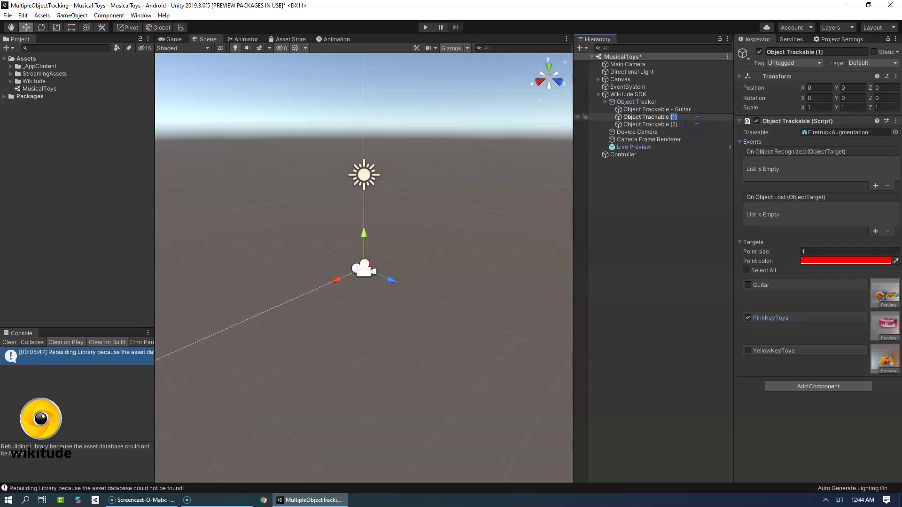
type("- Pink Keys")
key("Return")
Enable the YellowKeyToys target on the third trackable and rename it Object Trackable - Yellow Keys
left_click(685, 127)
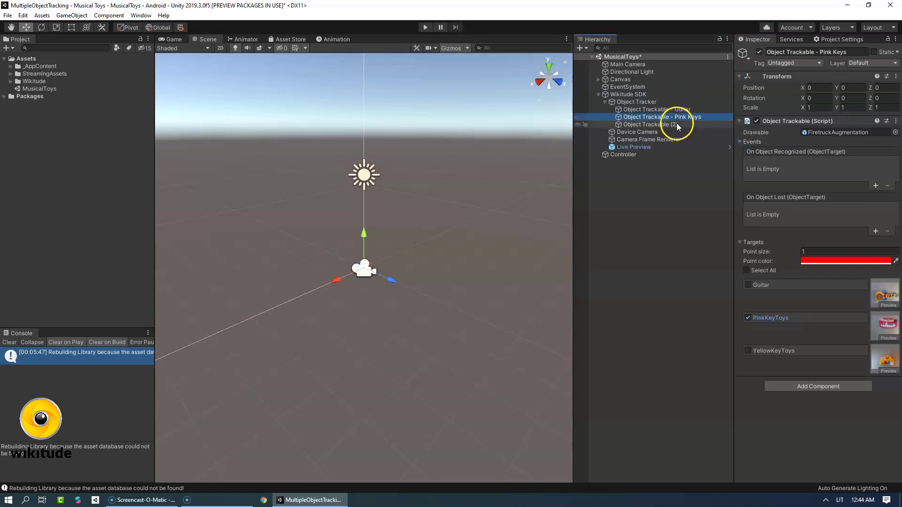
left_click(678, 126)
left_click(748, 350)
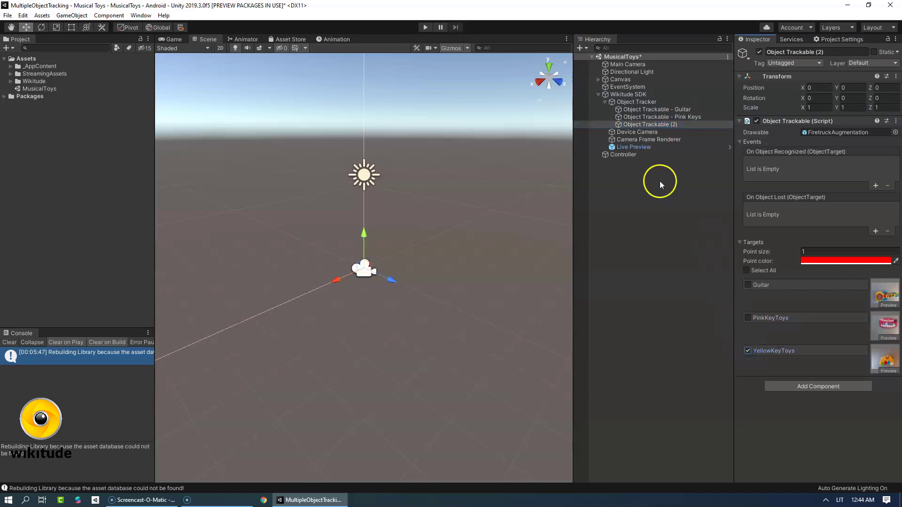
right_click(668, 125)
left_click(680, 135)
left_click_drag(671, 125, 691, 129)
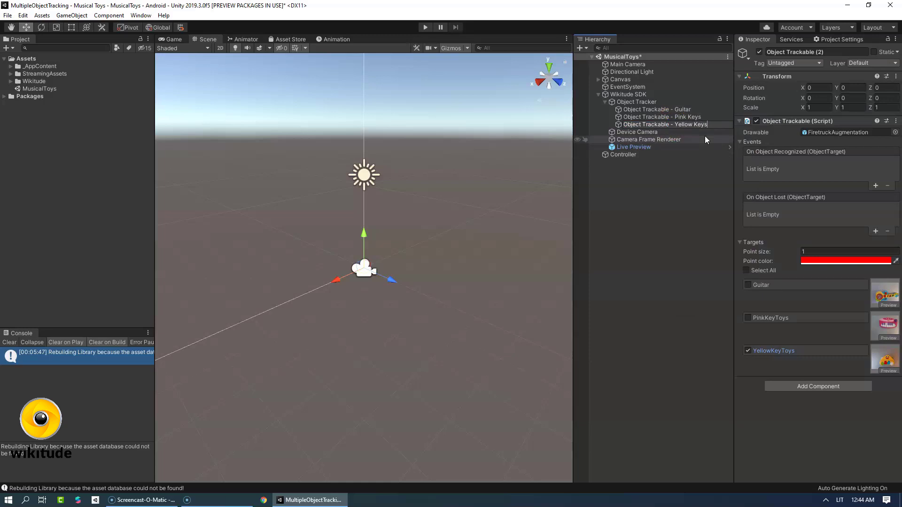
key("Return")
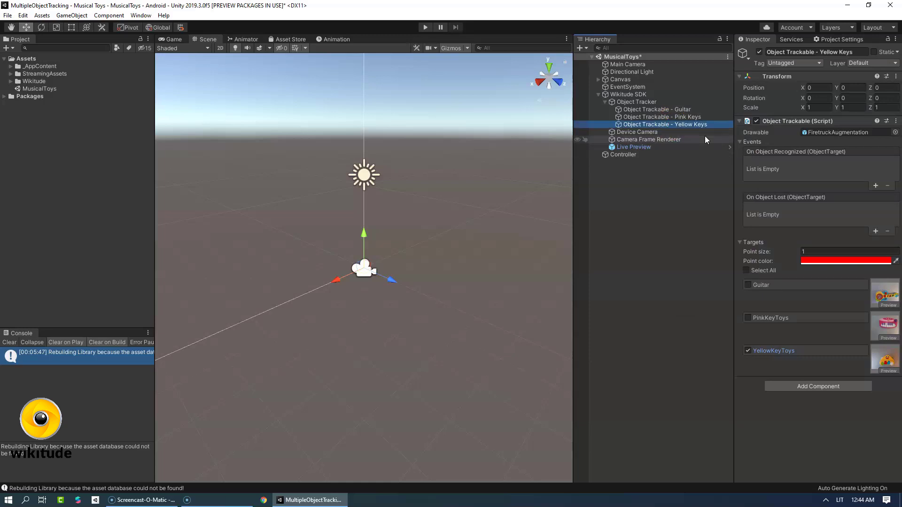
Check which targets are enabled on the Guitar, Pink Keys and Yellow Keys trackables
left_click(684, 110)
left_click(685, 117)
left_click(674, 123)
left_click(675, 110)
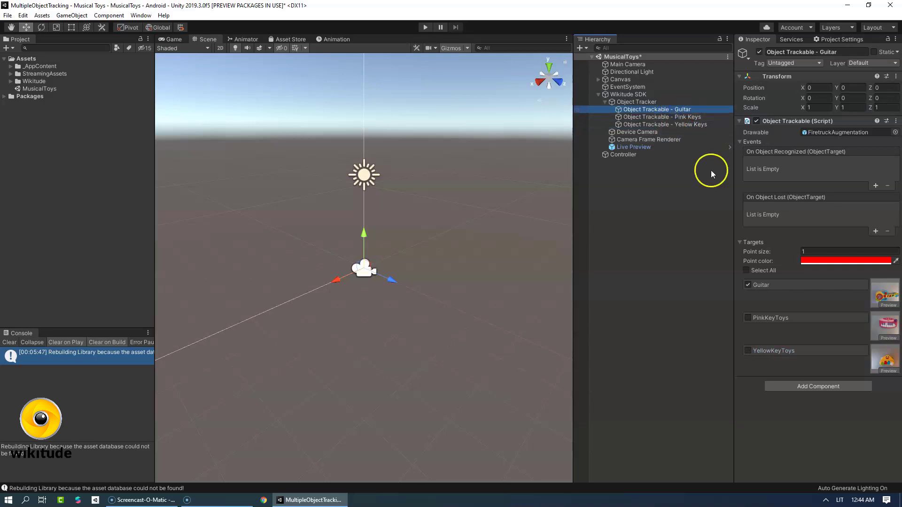
Shrink the 3D icons in the Scene view and orbit around the guitar target's previewed point cloud
scroll(400, 249, "up", 3)
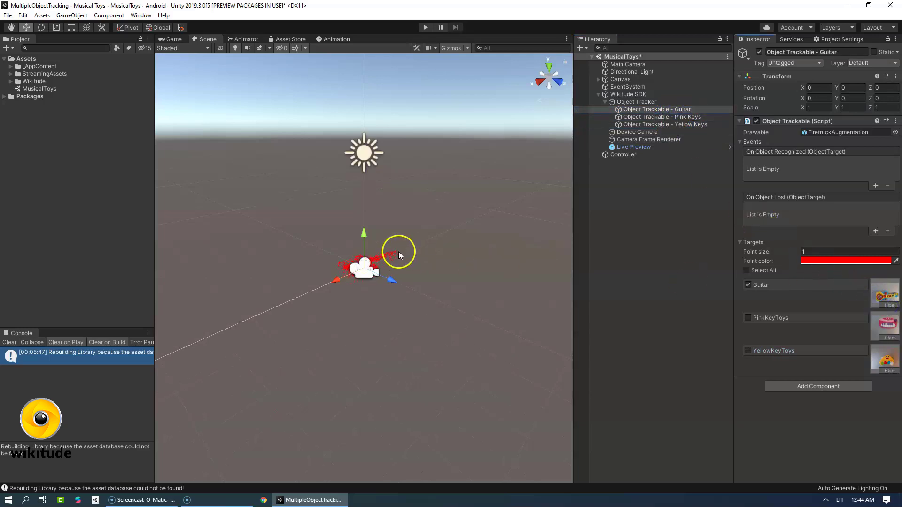
left_click(467, 47)
left_click(522, 61)
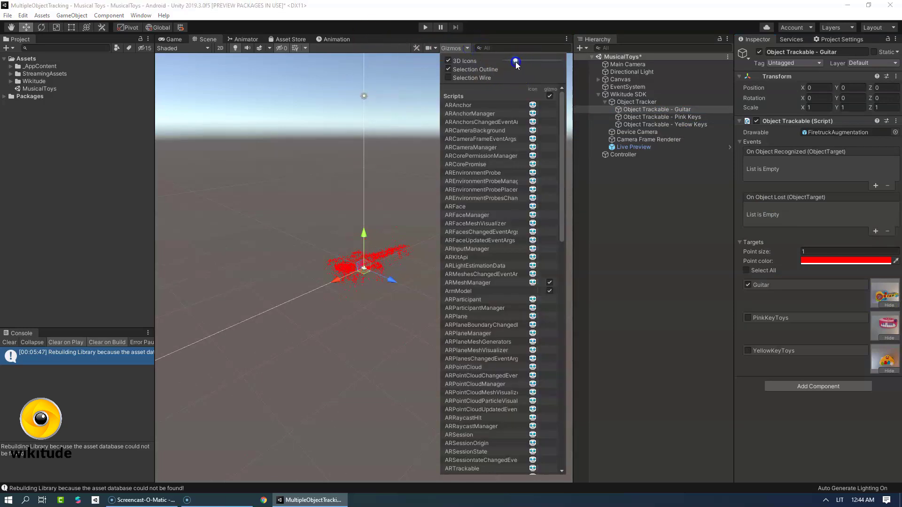
left_click(415, 155)
left_click_drag(415, 155, 392, 225, "alt")
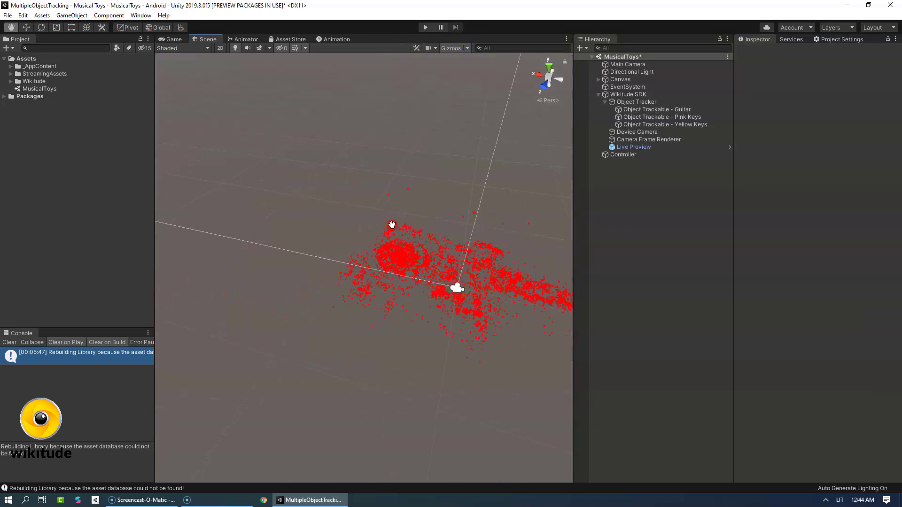
Add the GuitarInteractionEffects prefab from _AppContent/Prefabs as a child of Object Trackable - Guitar and view it from above
left_click(11, 67)
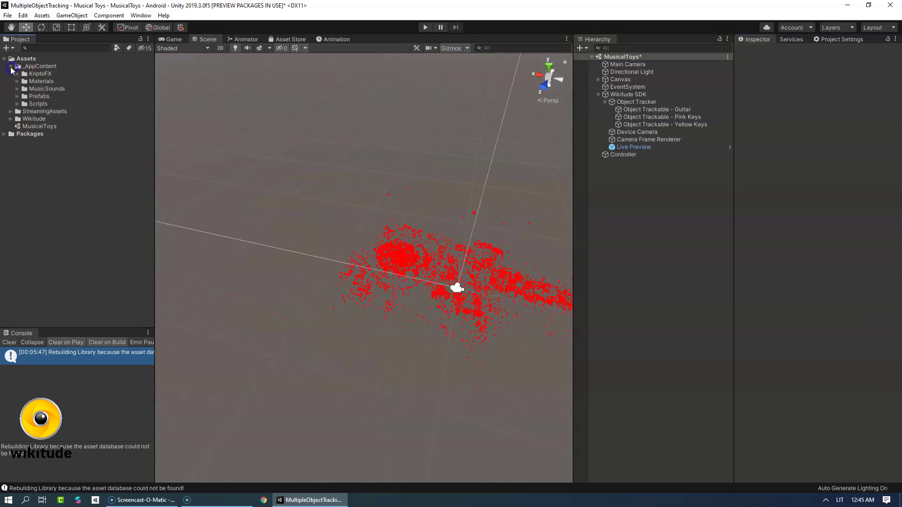
left_click(17, 96)
left_click_drag(59, 107, 644, 110)
left_click_drag(461, 164, 435, 282, "alt")
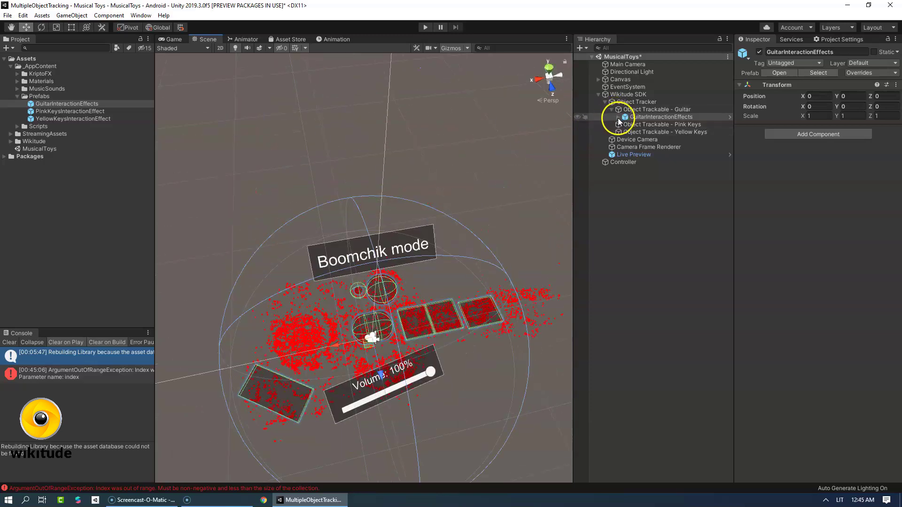
Select _GuitarCode inside GuitarInteractionEffects and collapse its four Audio Source components to reveal the Manage Music script
left_click(618, 118)
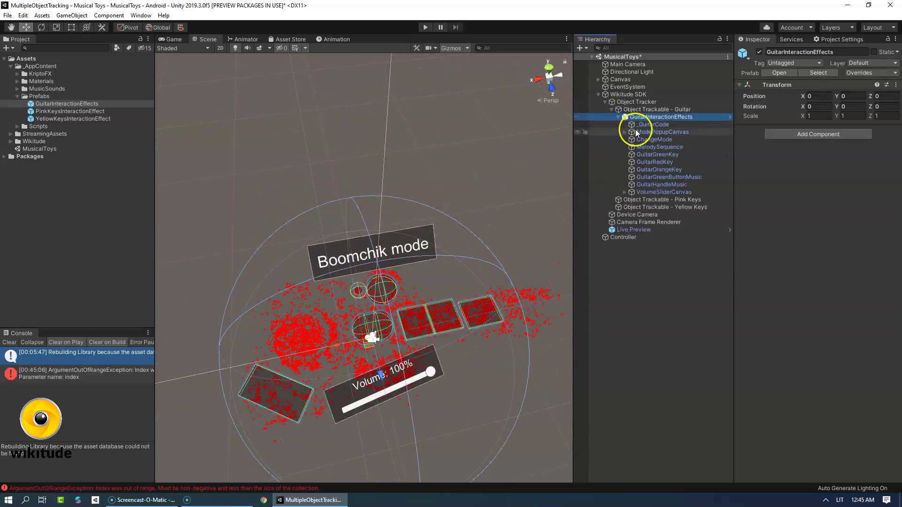
left_click(647, 126)
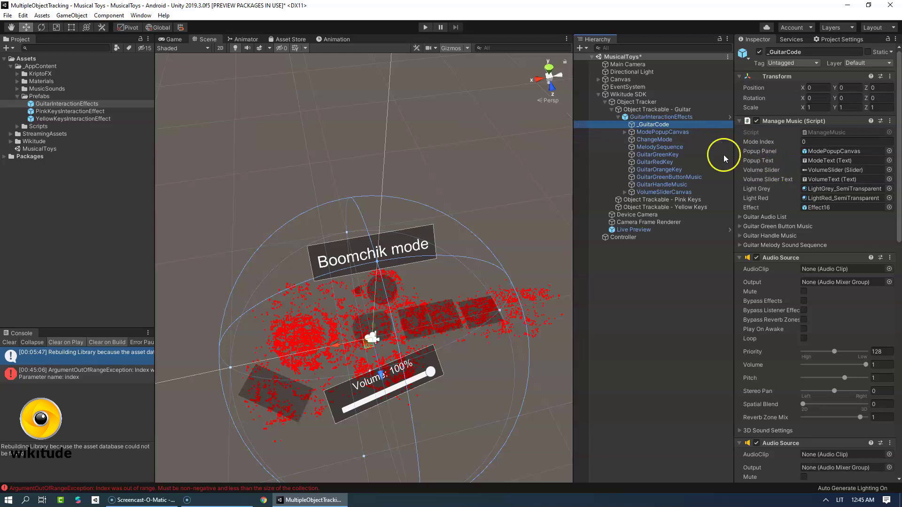
scroll(805, 146, "down", 3)
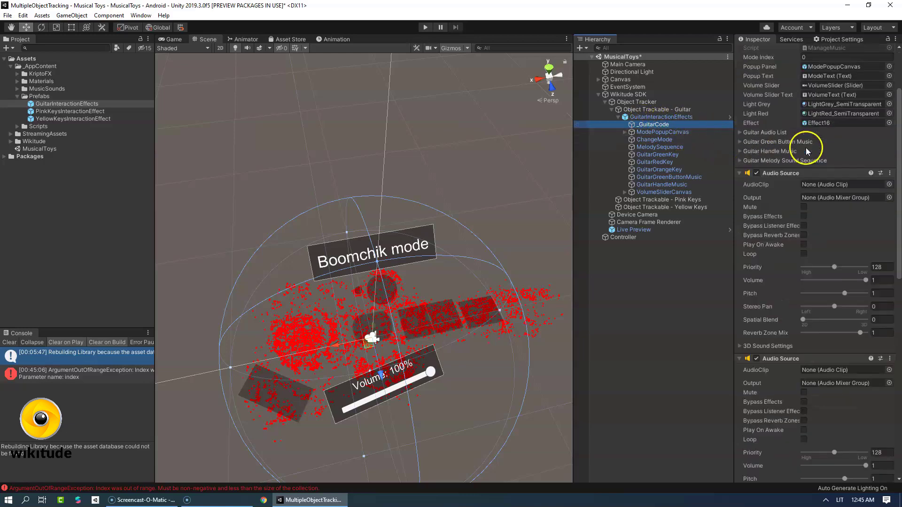
left_click(739, 173)
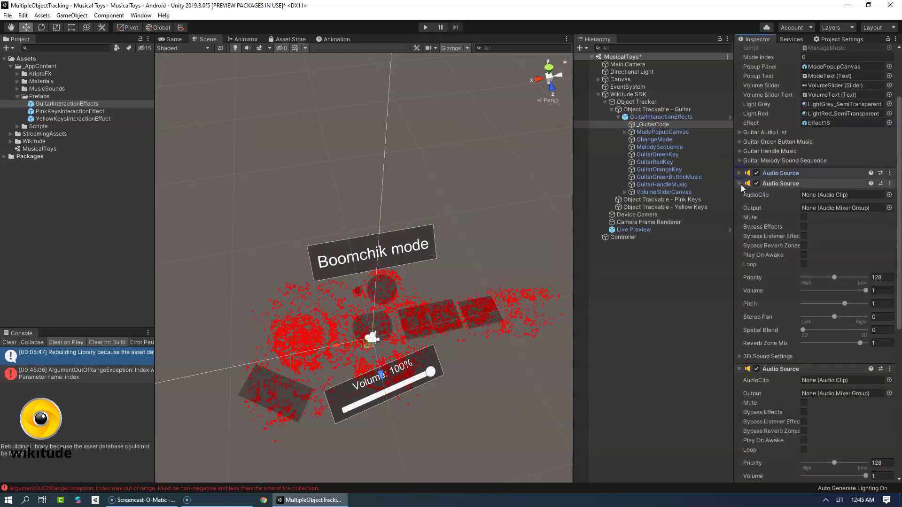
left_click(740, 184)
left_click(740, 193)
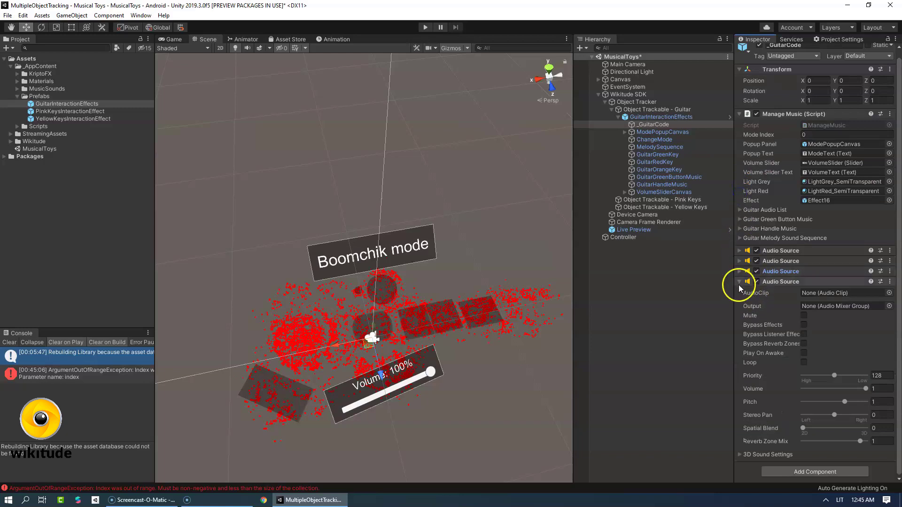
left_click(739, 282)
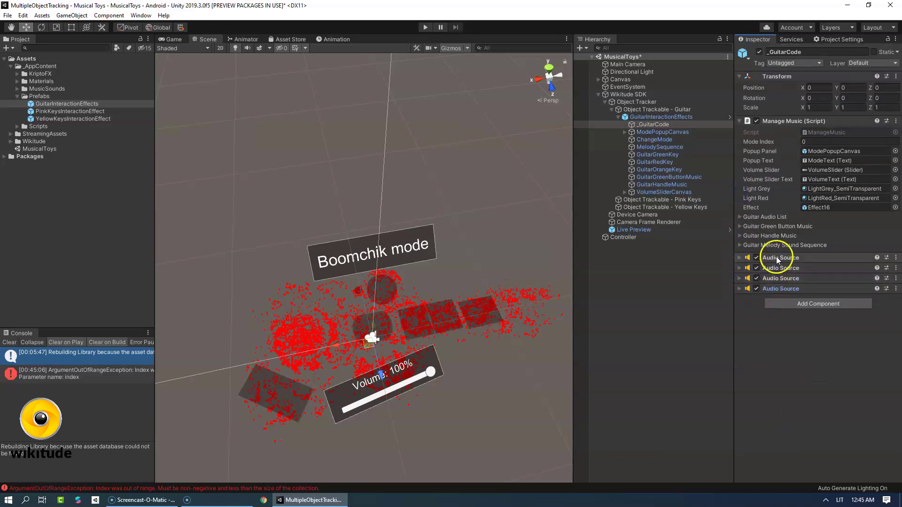
Expand the four Manage Music audio lists, including the Guitar, Drums, Boomchik and Animation mode entries
left_click(740, 244)
left_click(740, 235)
left_click(739, 225)
left_click(739, 217)
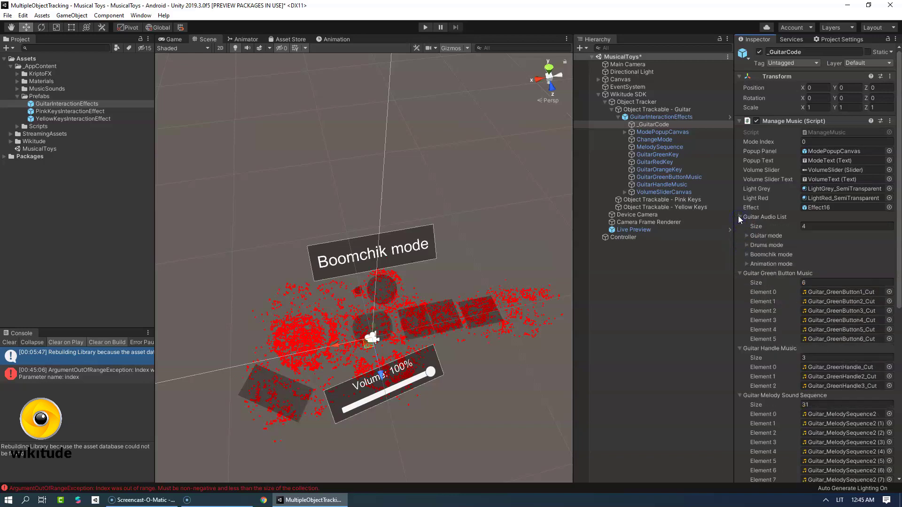
left_click(747, 264)
left_click(747, 254)
left_click(747, 245)
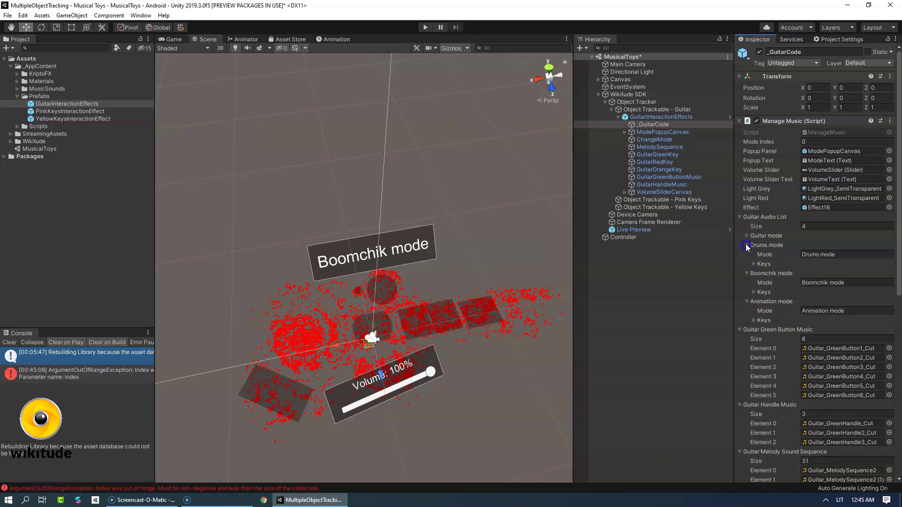
left_click(747, 236)
Expand the Keys of the Animation, Boomchik, Drums and Guitar modes to show their assigned audio clips
scroll(748, 237, "down", 3)
left_click(754, 254)
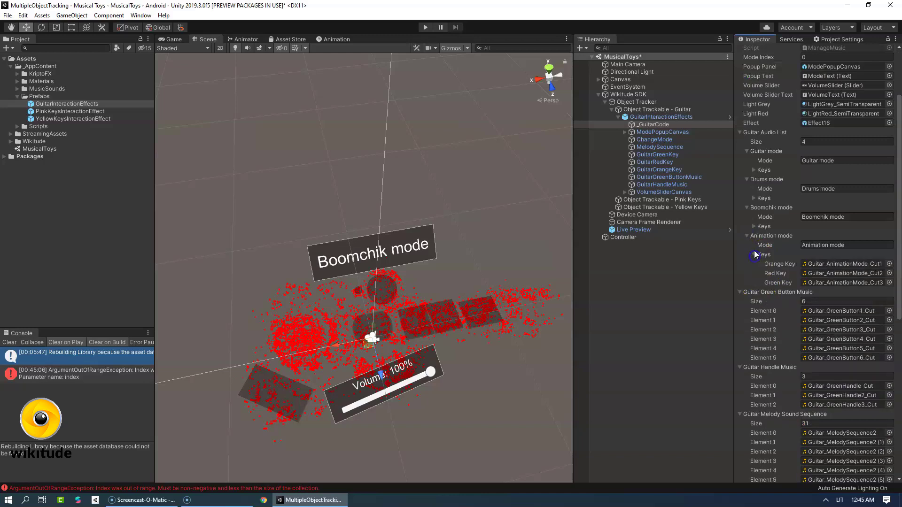
left_click(753, 226)
left_click(754, 199)
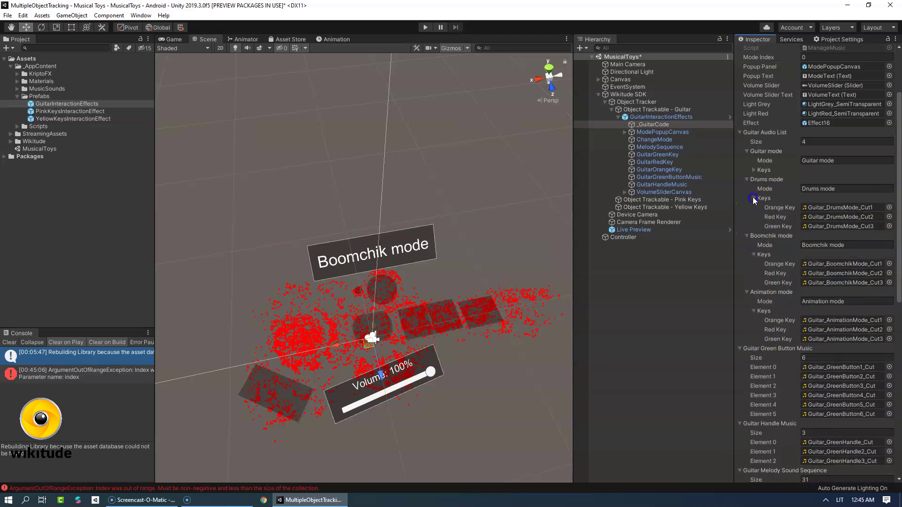
left_click(754, 170)
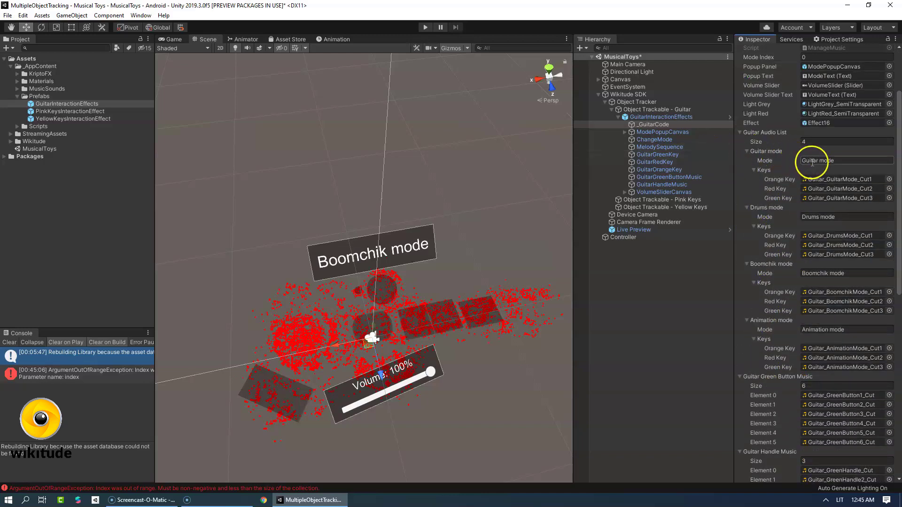
Examine the mode names and the clips assigned to the keys, green button, handle and melody sequence lists
left_click(835, 216)
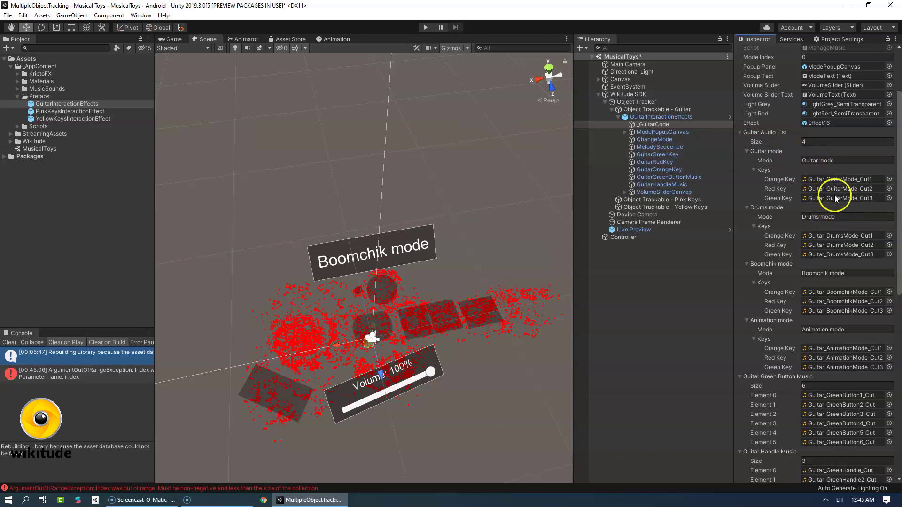
scroll(822, 200, "down", 3)
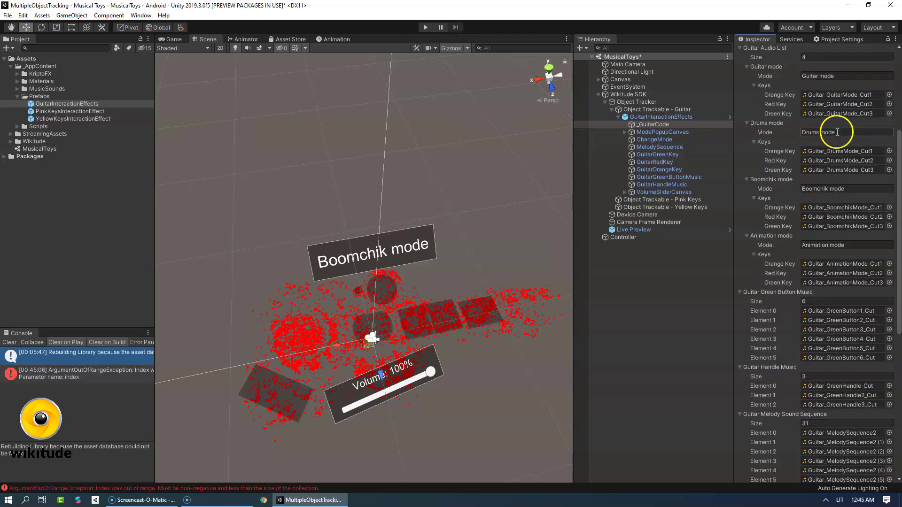
left_click(799, 189)
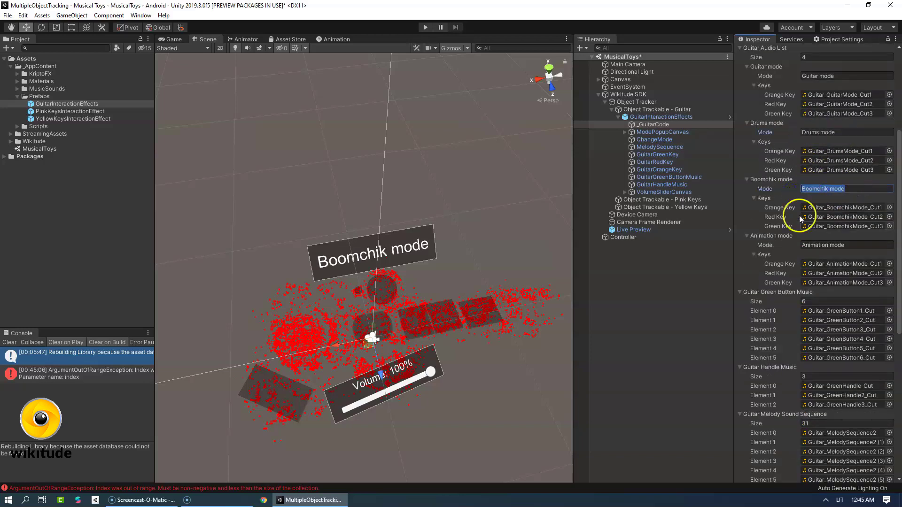
left_click(854, 246)
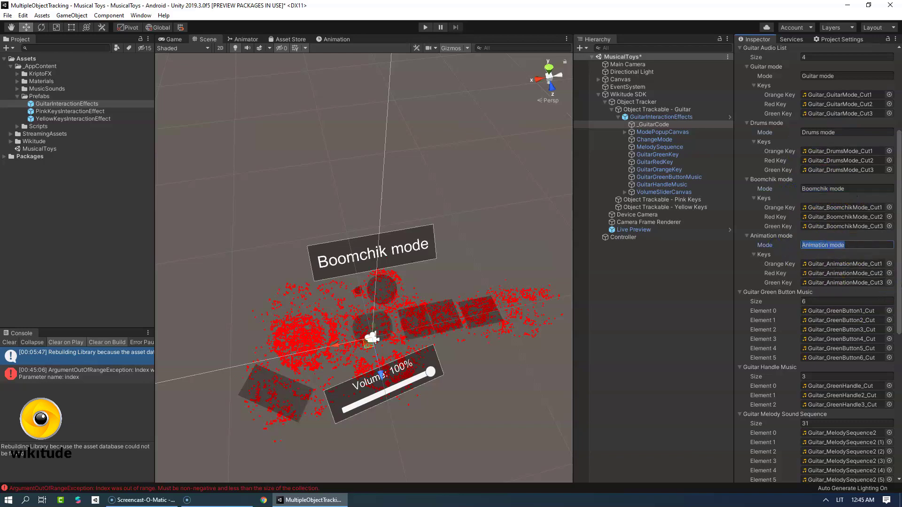
left_click_drag(898, 266, 898, 308)
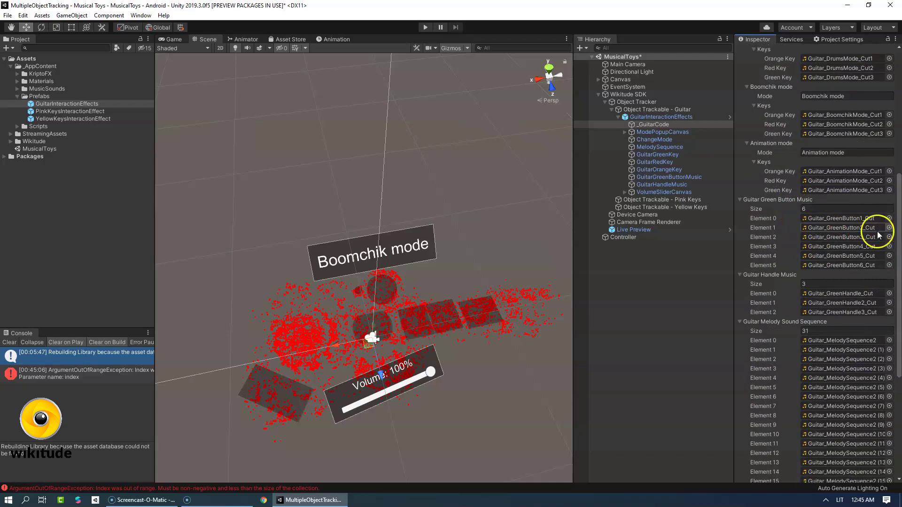
left_click_drag(899, 275, 899, 316)
left_click(841, 251)
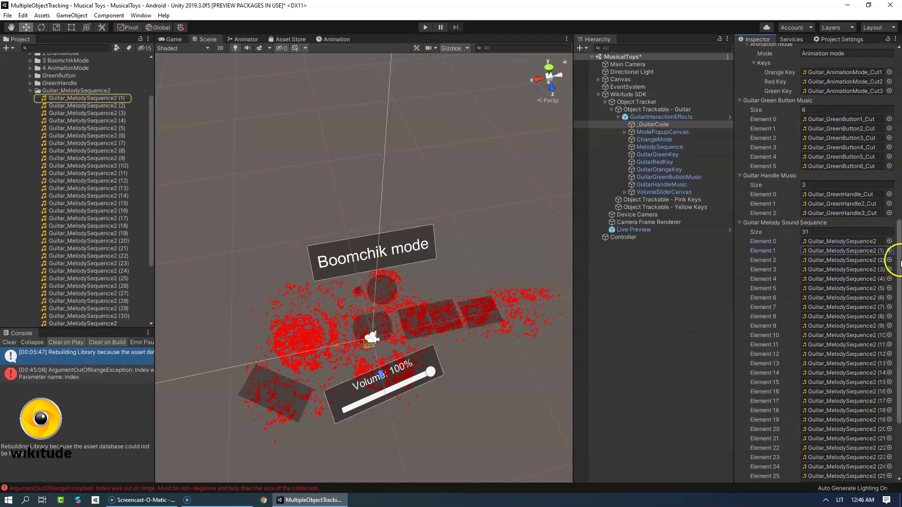
left_click_drag(898, 252, 898, 342)
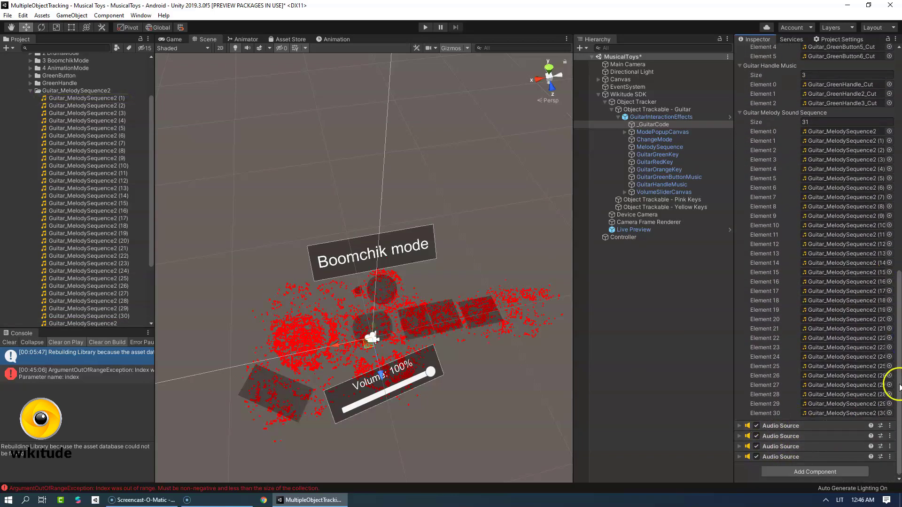
scroll(869, 211, "up", 15)
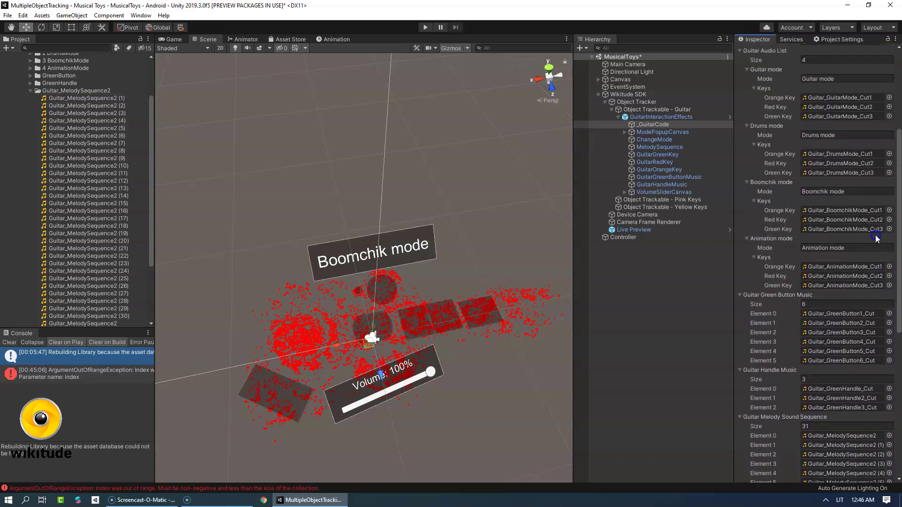
scroll(868, 211, "up", 4)
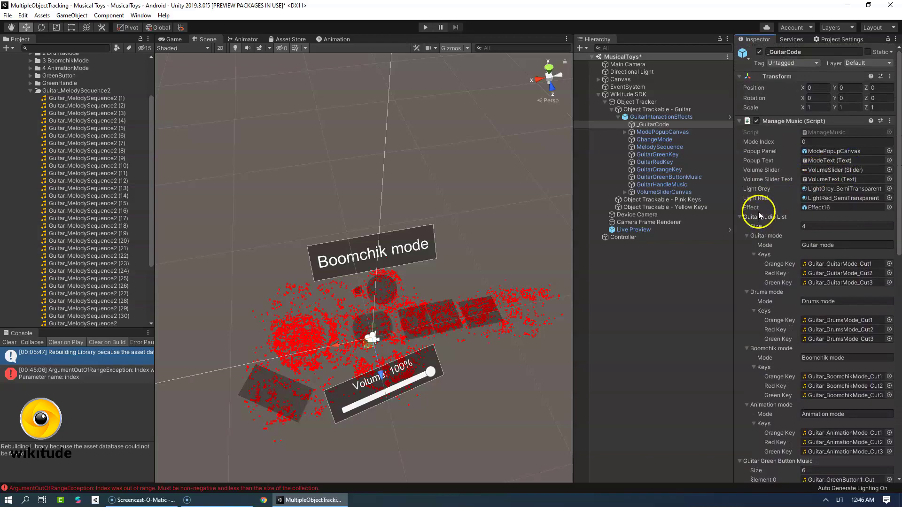
Switch to the desktop, open the GuitarToy folder inside Tutorial Assets and view photo 20200329_190118.jpg
left_click(310, 500)
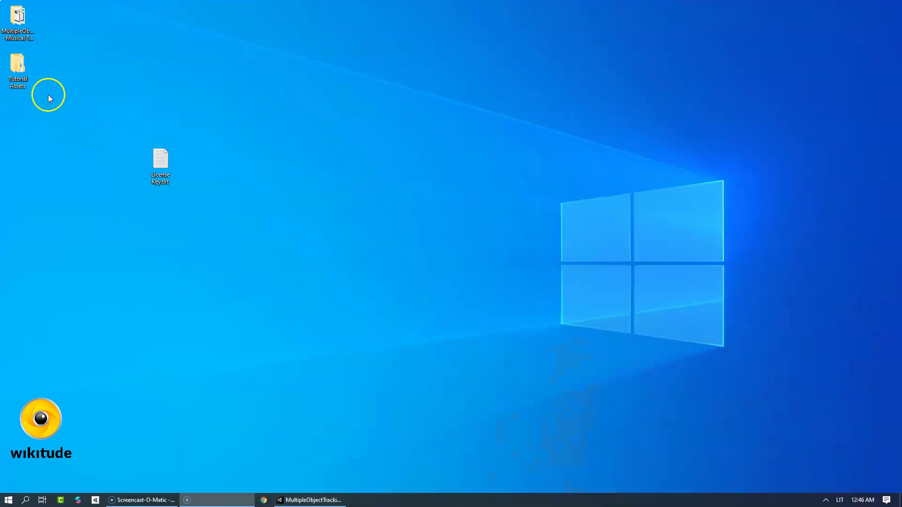
double_click(17, 66)
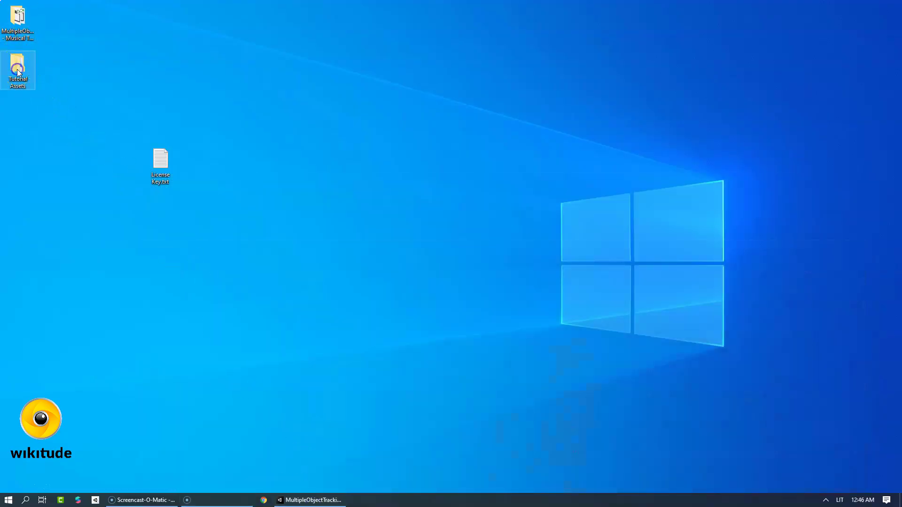
left_click(379, 221)
double_click(379, 222)
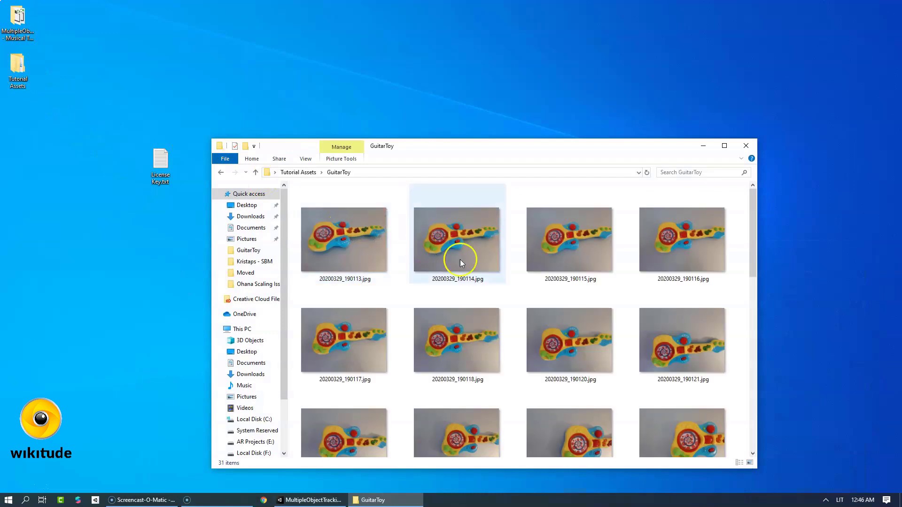
scroll(484, 290, "down", 2)
scroll(485, 294, "up", 2)
double_click(455, 219)
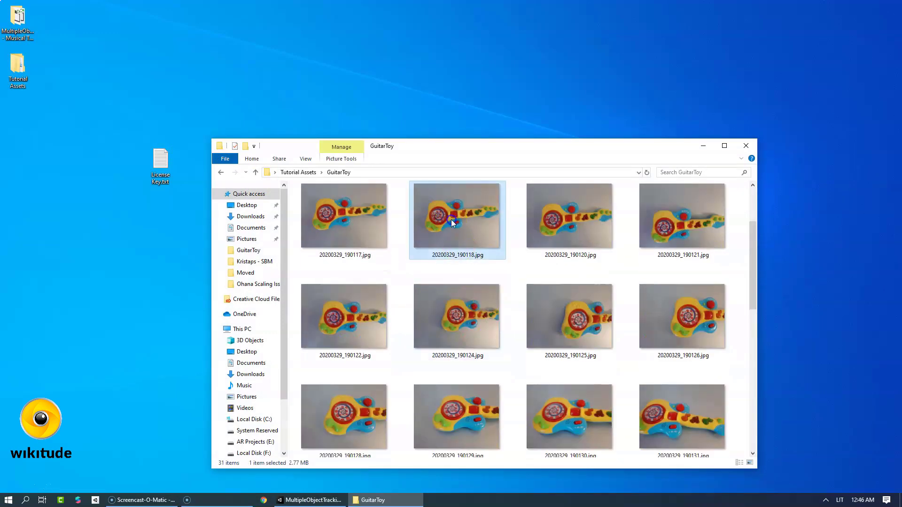
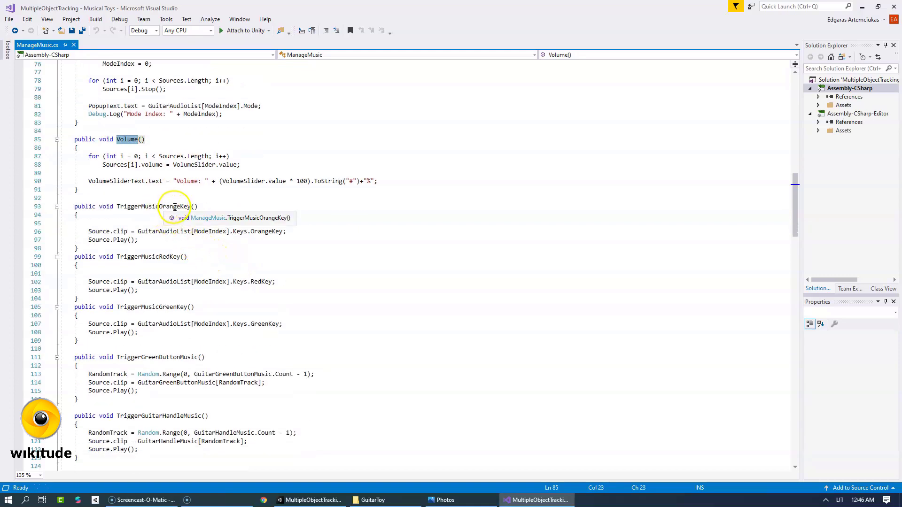
Review the TriggerMusicOrangeKey, TriggerMusicRedKey and TriggerMusicGreenKey methods in ManageMusic.cs
double_click(175, 207)
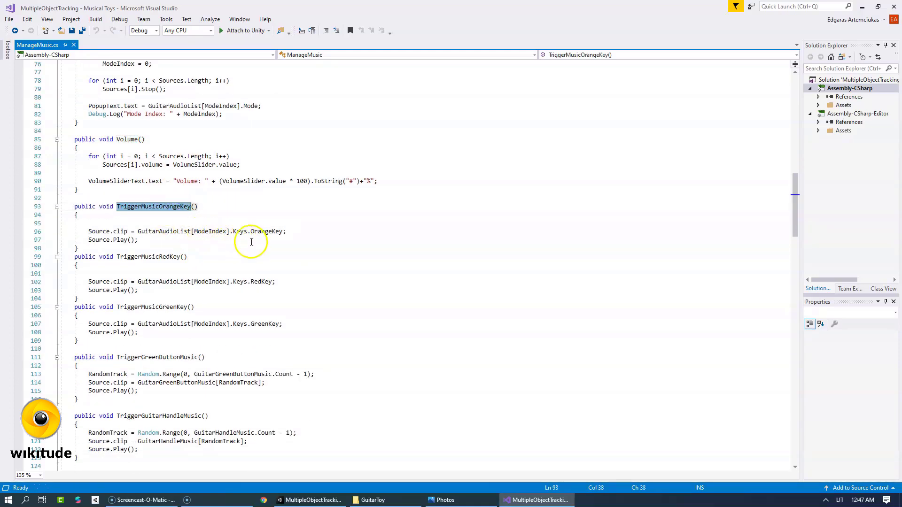
scroll(251, 242, "down", 1)
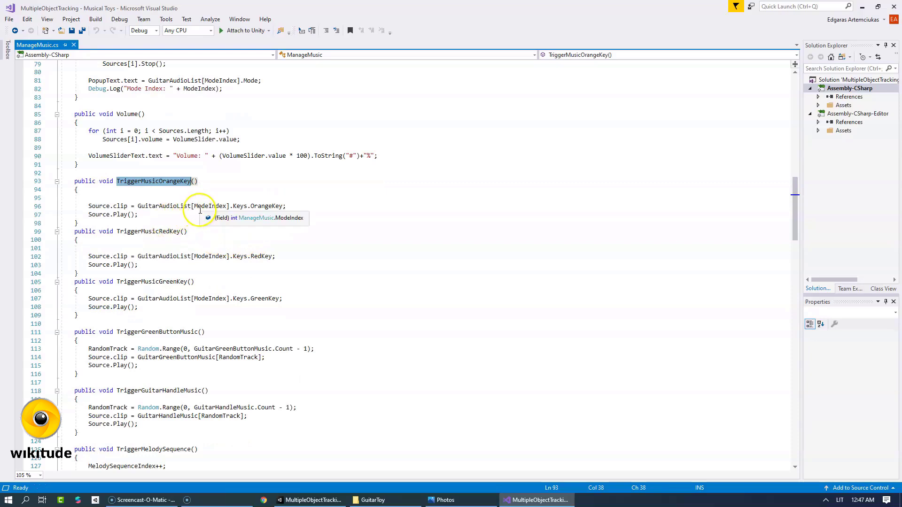
scroll(188, 220, "down", 1)
double_click(149, 209)
scroll(155, 202, "down", 3)
left_click(167, 183)
double_click(167, 183)
Review the TriggerGreenButtonMusic, TriggerGuitarHandleMusic and TriggerMelodySequence methods in ManageMusic.cs
scroll(197, 230, "down", 2)
double_click(162, 181)
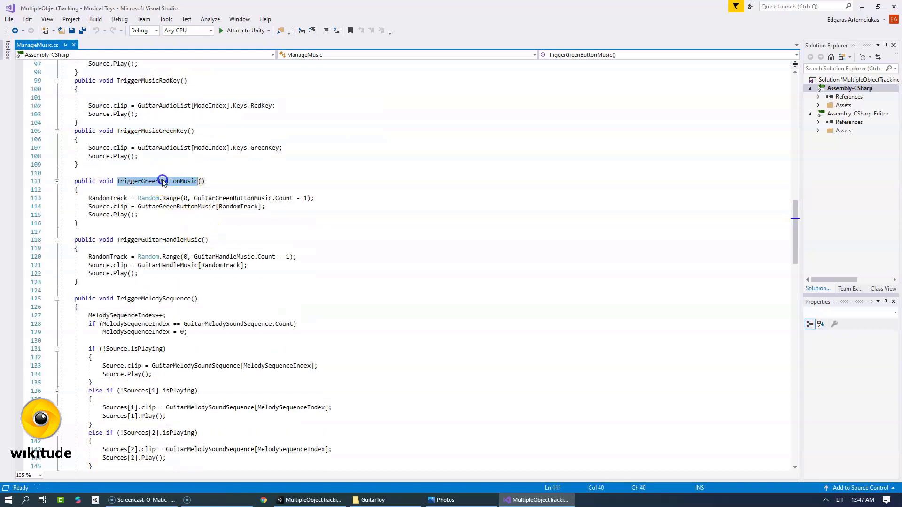
scroll(222, 231, "down", 2)
double_click(178, 190)
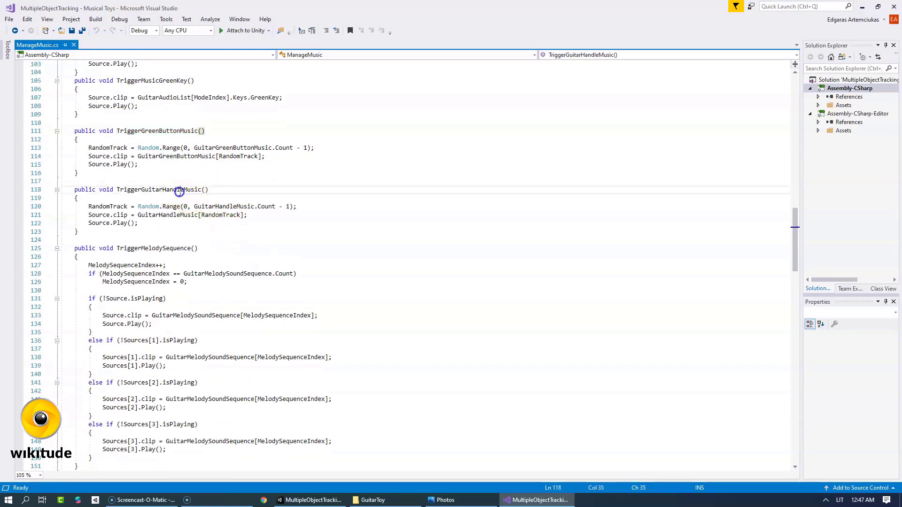
scroll(213, 215, "down", 3)
double_click(171, 173)
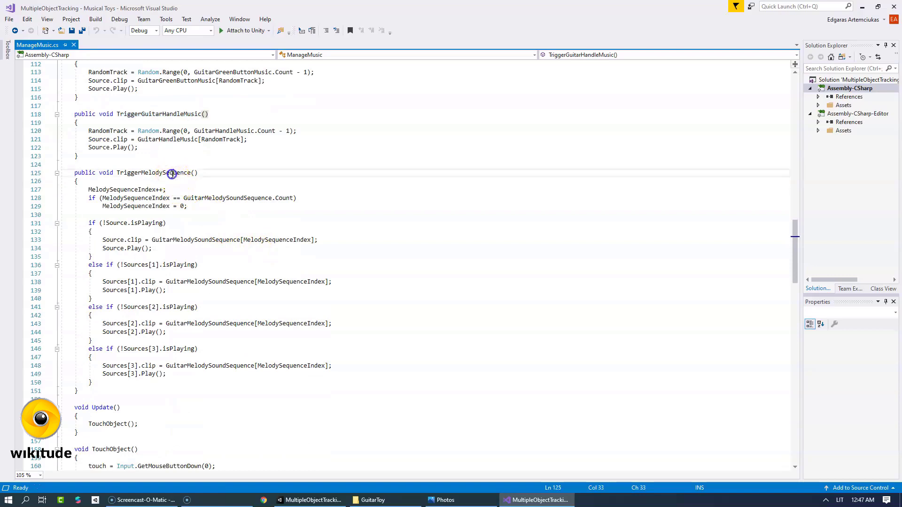
Review the Update and TouchObject methods in ManageMusic.cs, including the TouchedObjectName comparisons for ChangeMode and GuitarOrangeKey
scroll(223, 256, "down", 10)
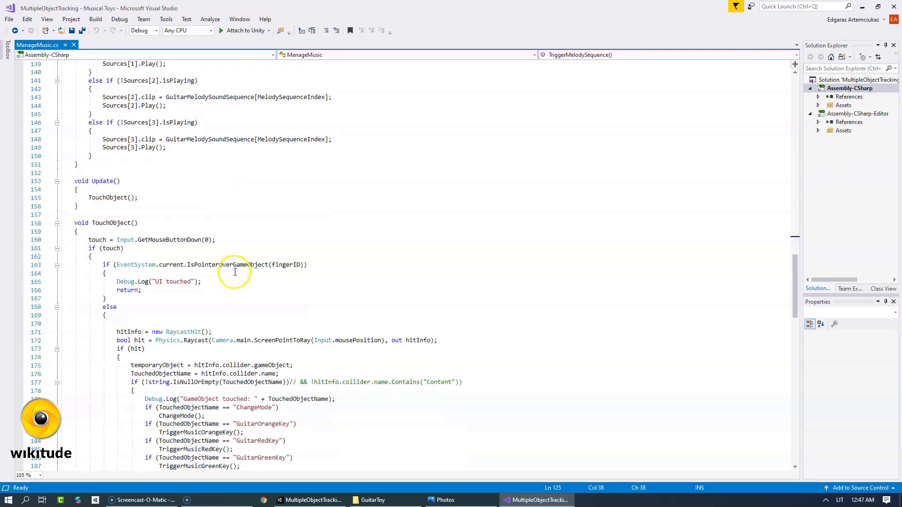
double_click(105, 172)
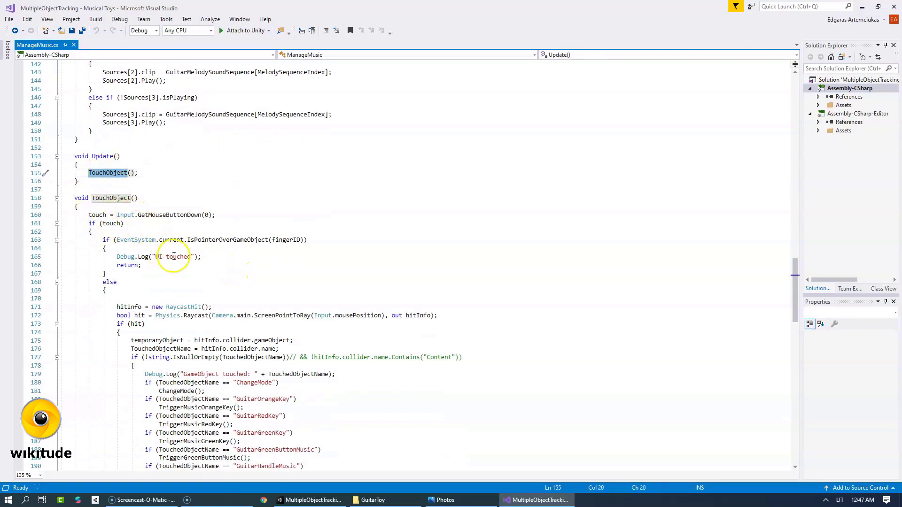
scroll(175, 260, "down", 2)
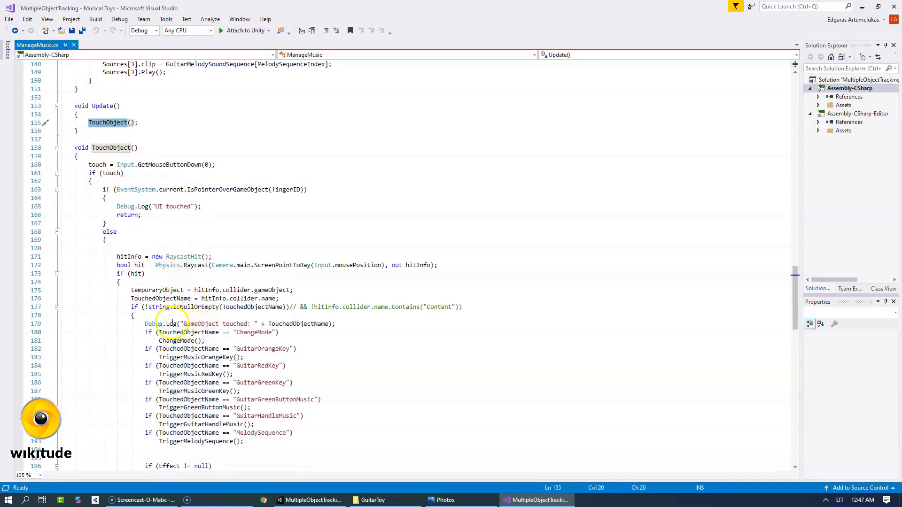
scroll(146, 323, "down", 2)
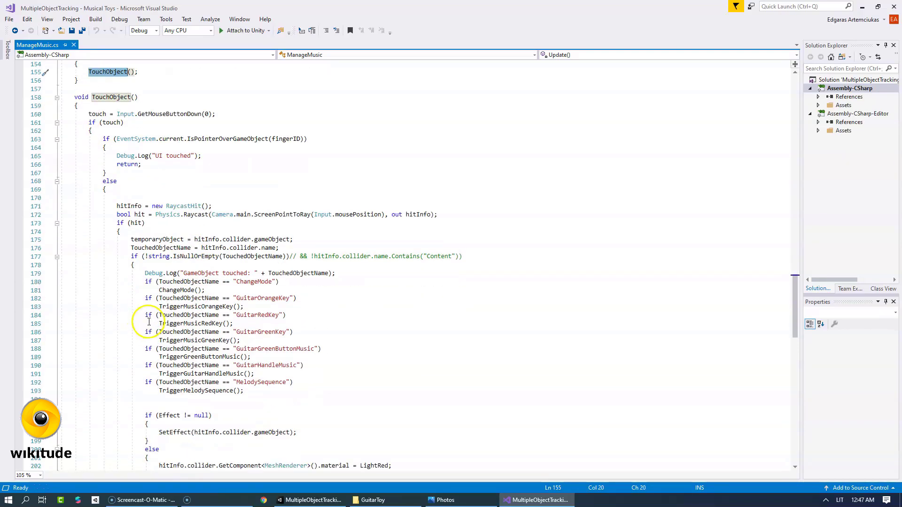
scroll(146, 284, "down", 2)
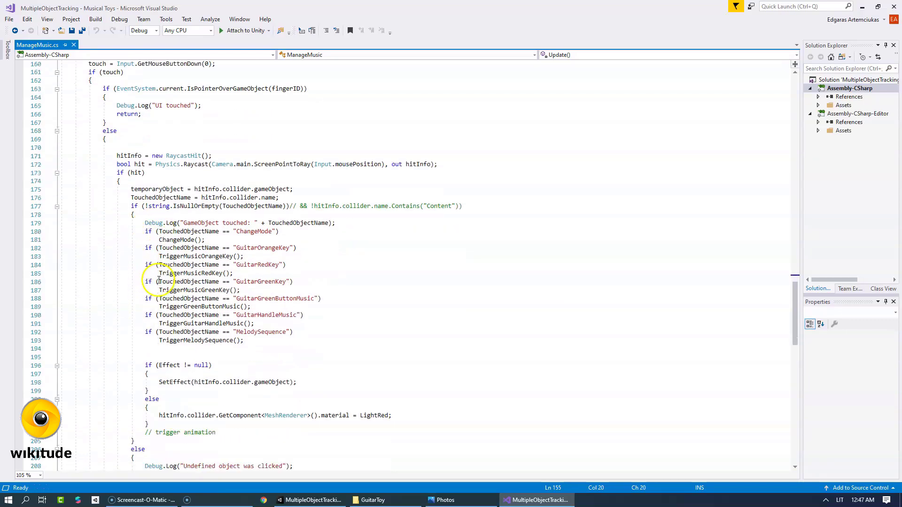
left_click(252, 231)
double_click(252, 232)
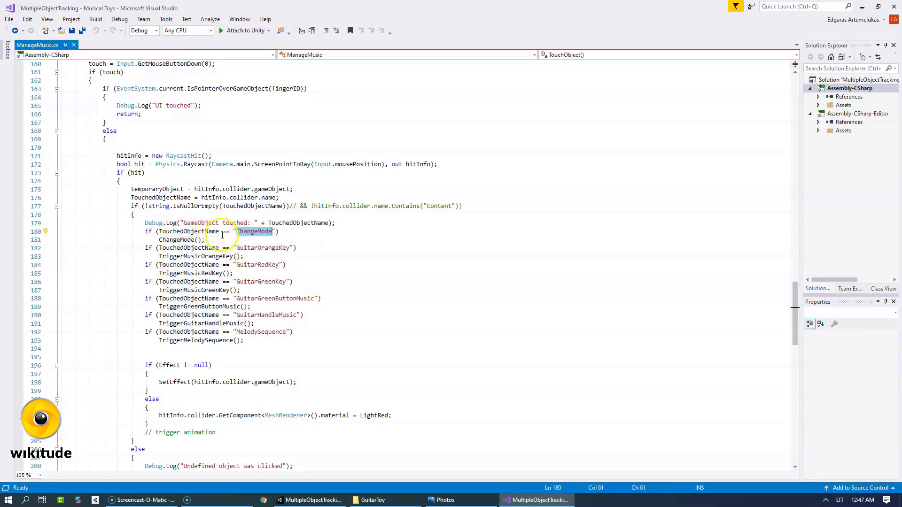
left_click(267, 248)
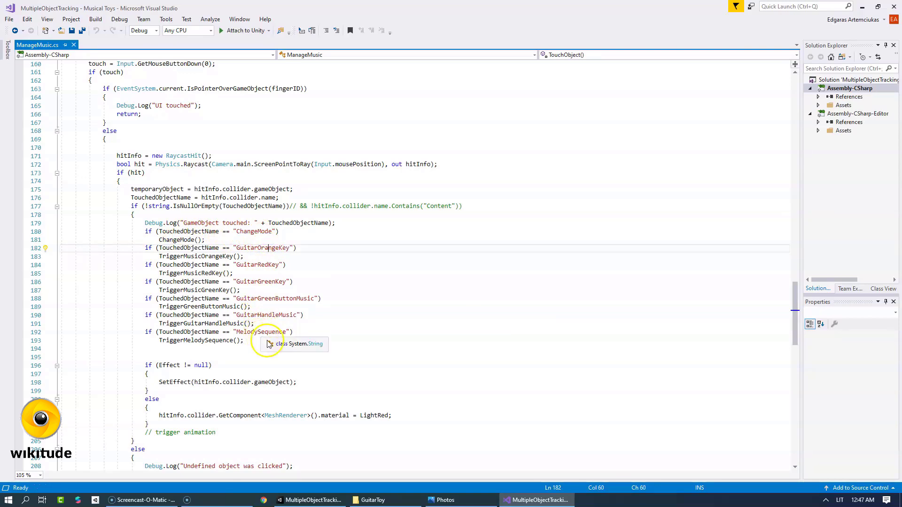
Switch to Unity and inspect the guitar's touch objects under GuitarInteractionEffects, from MelodySequence through VolumeSliderCanvas
left_click(313, 500)
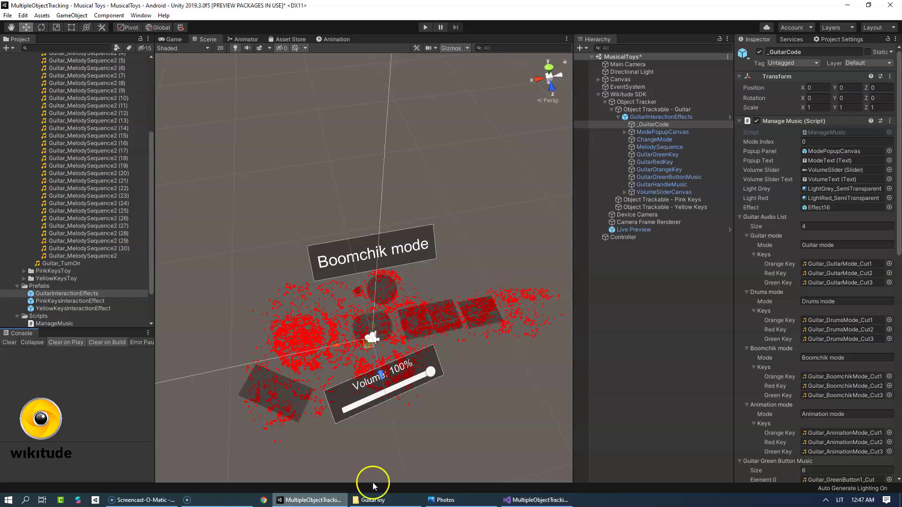
left_click(658, 148)
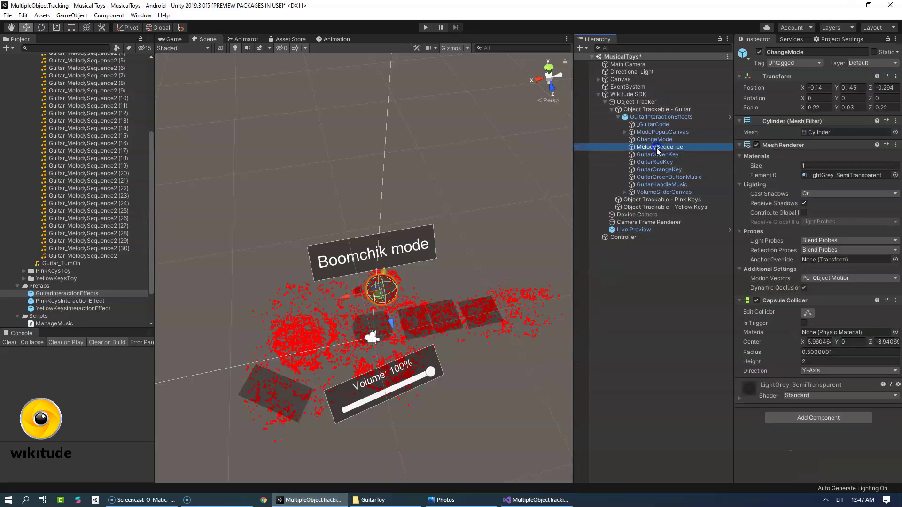
left_click(650, 156)
left_click(648, 162)
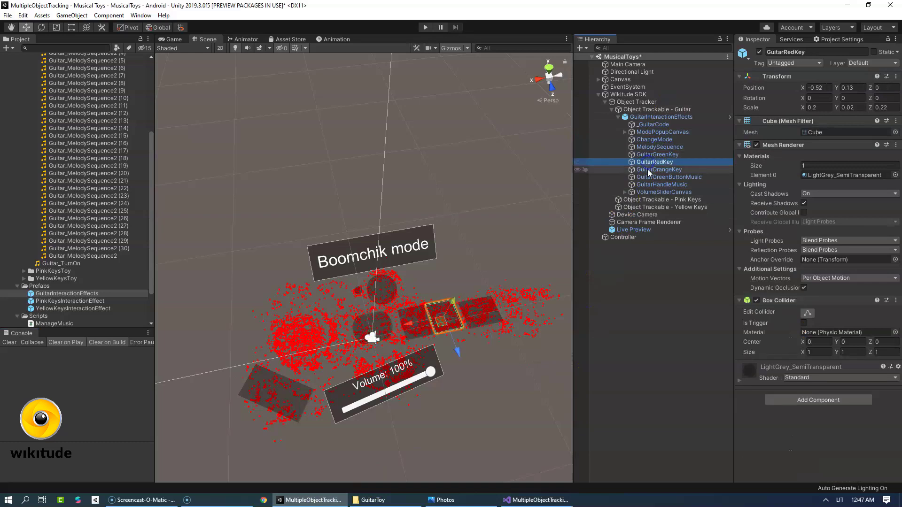
left_click(649, 169)
left_click(648, 177)
left_click(647, 185)
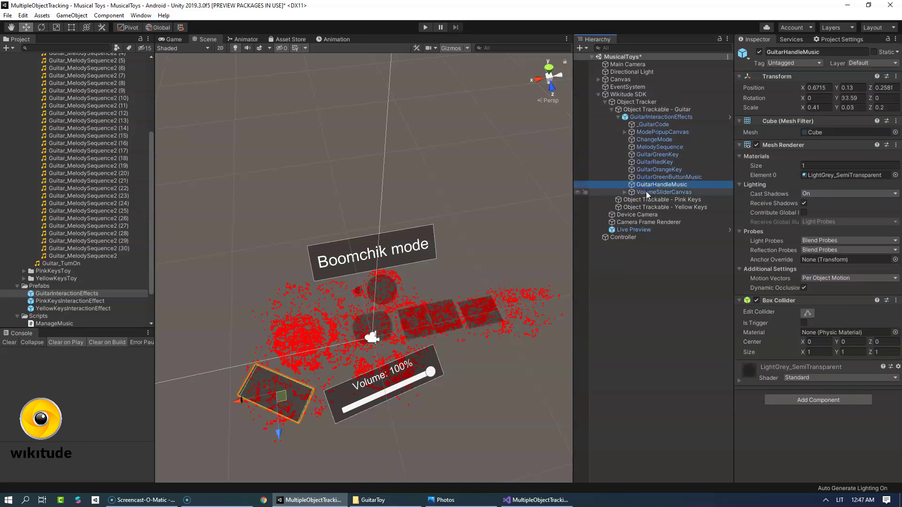
left_click(646, 192)
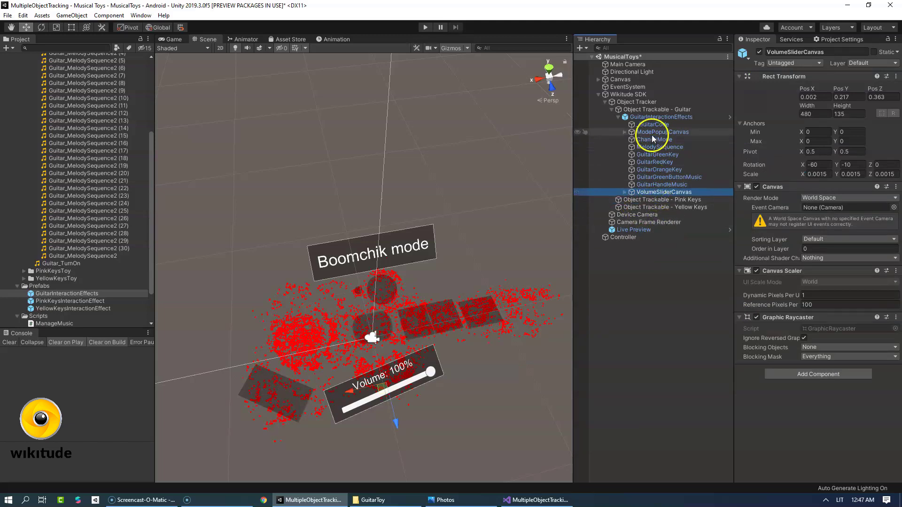
left_click(653, 118)
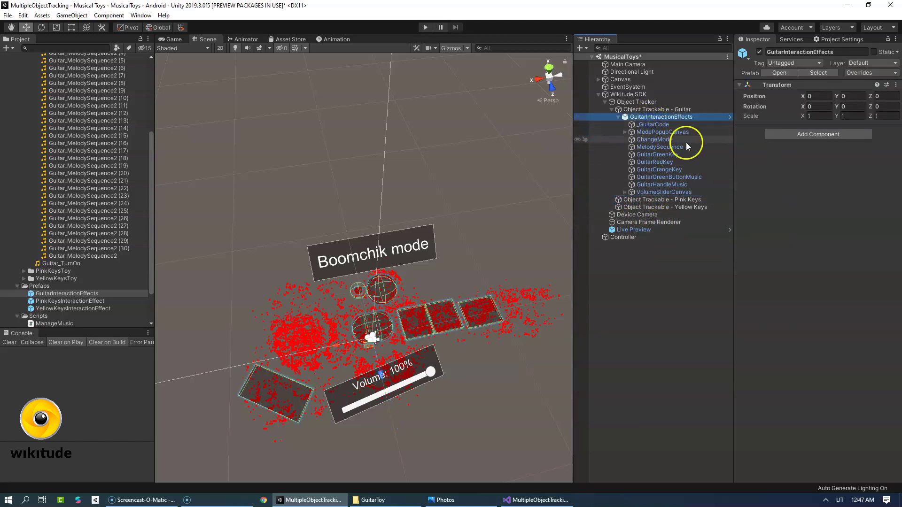
Examine the Manage Music script's audio lists and the audio sources on the _GuitarCode object
left_click(662, 125)
scroll(799, 199, "down", 3)
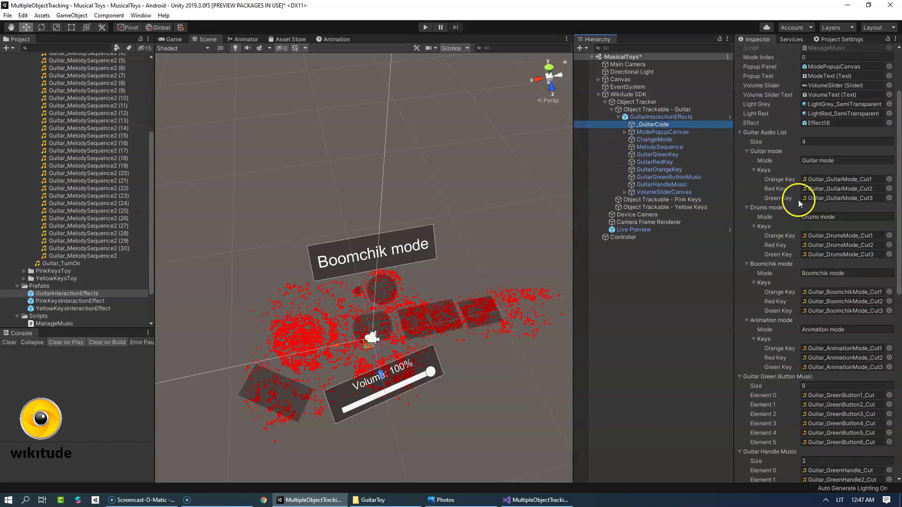
scroll(788, 190, "down", 14)
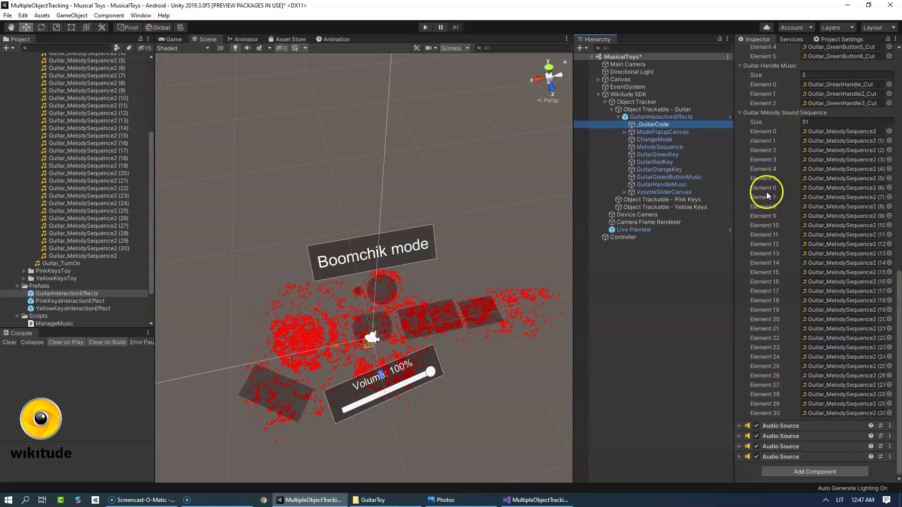
Switch to Visual Studio and review the SetEffect call in TouchObject and the SetEffect and DestroyEffect methods
left_click(557, 499)
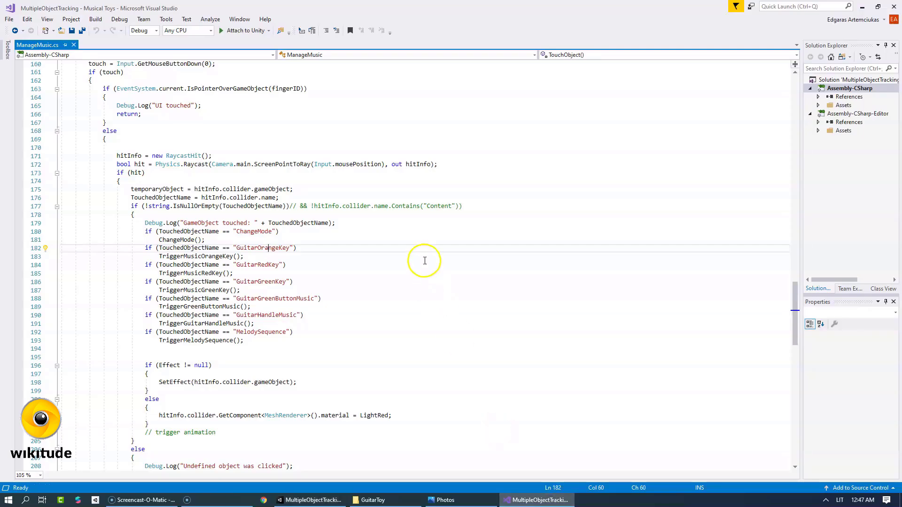
scroll(424, 259, "down", 3)
scroll(424, 259, "down", 8)
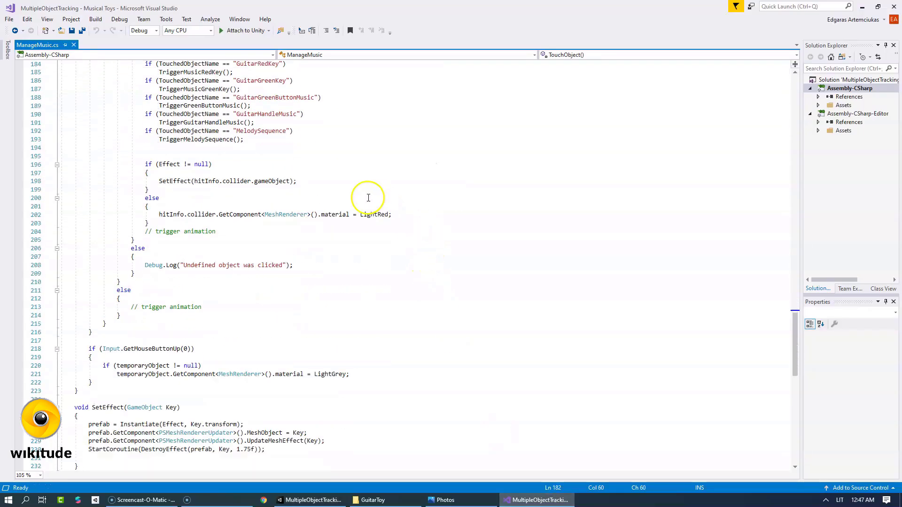
scroll(250, 171, "up", 5)
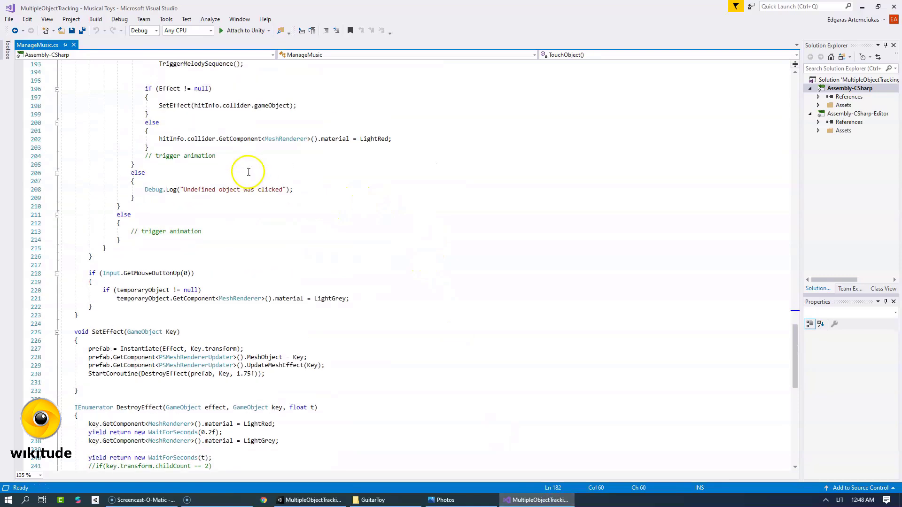
left_click_drag(159, 181, 299, 185)
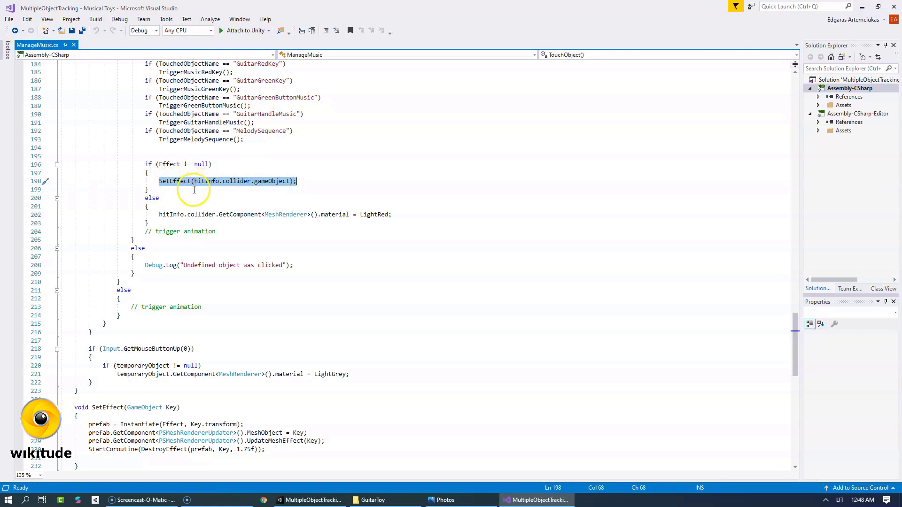
scroll(200, 190, "down", 6)
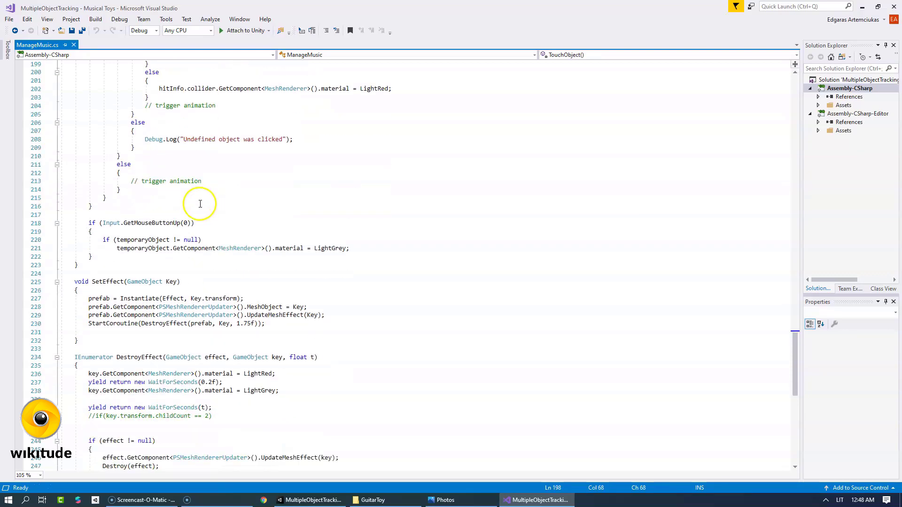
scroll(178, 263, "down", 3)
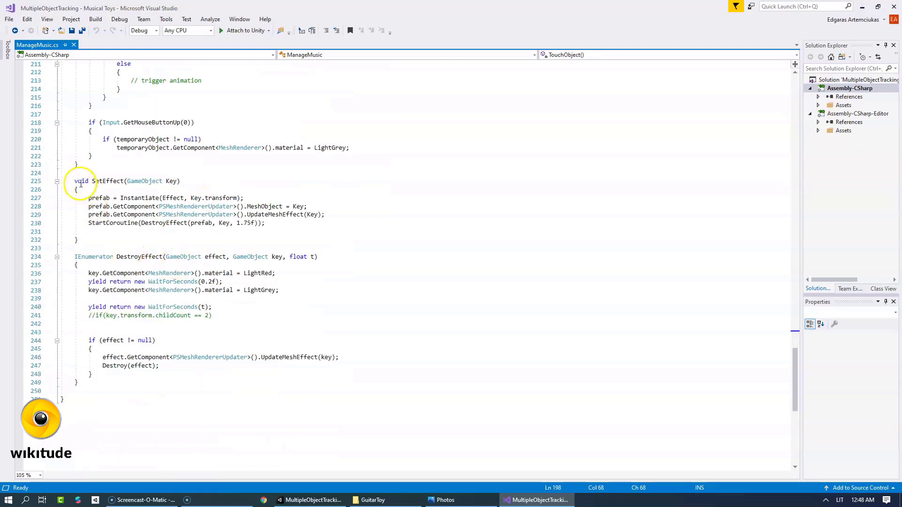
left_click_drag(71, 181, 136, 381)
left_click(136, 380)
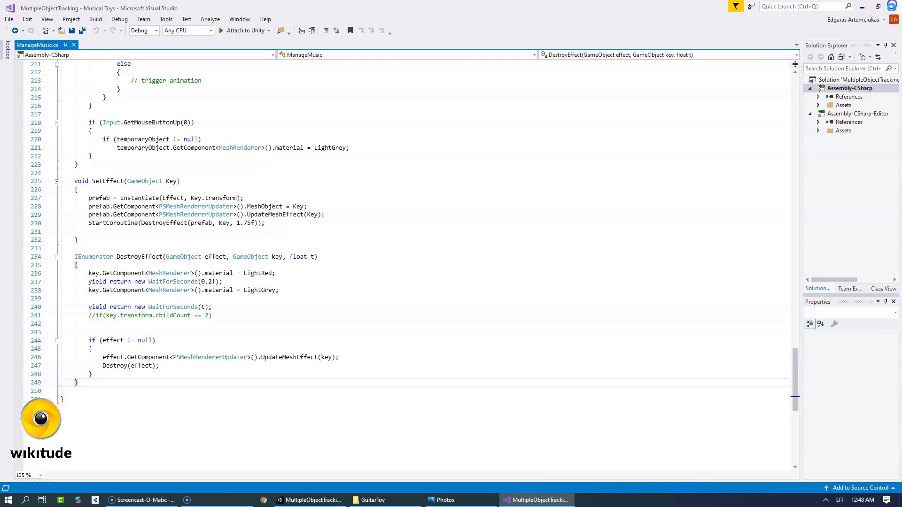
Return to Unity and assign the GuitarInteractionEffects prefab as the Drawable of Object Trackable - Guitar
left_click(862, 7)
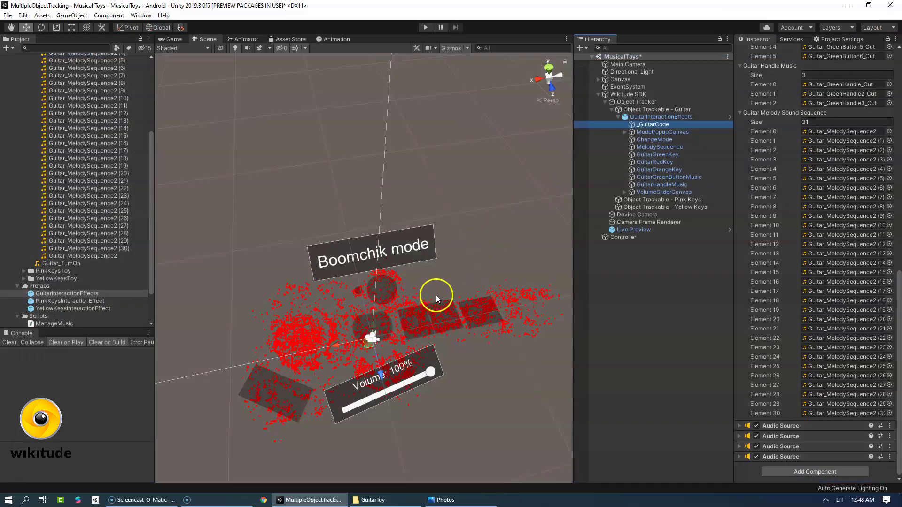
left_click(632, 110)
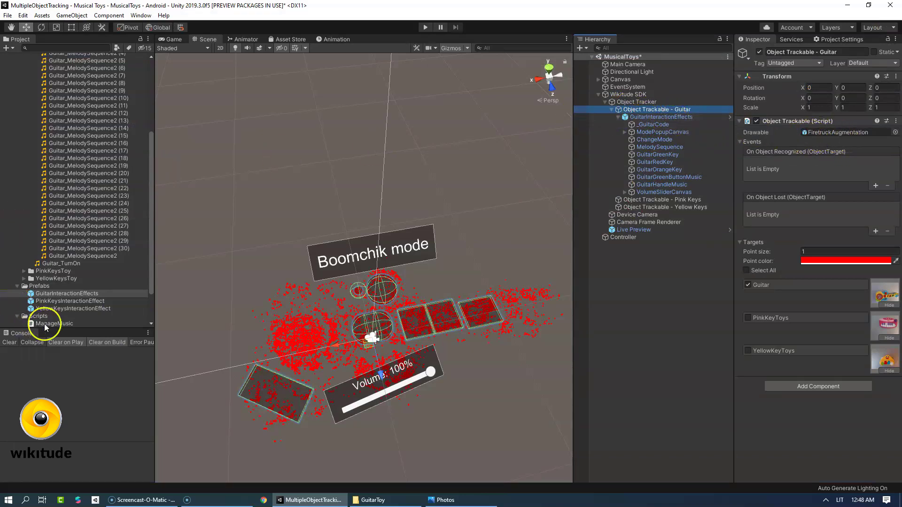
left_click_drag(55, 298, 815, 134)
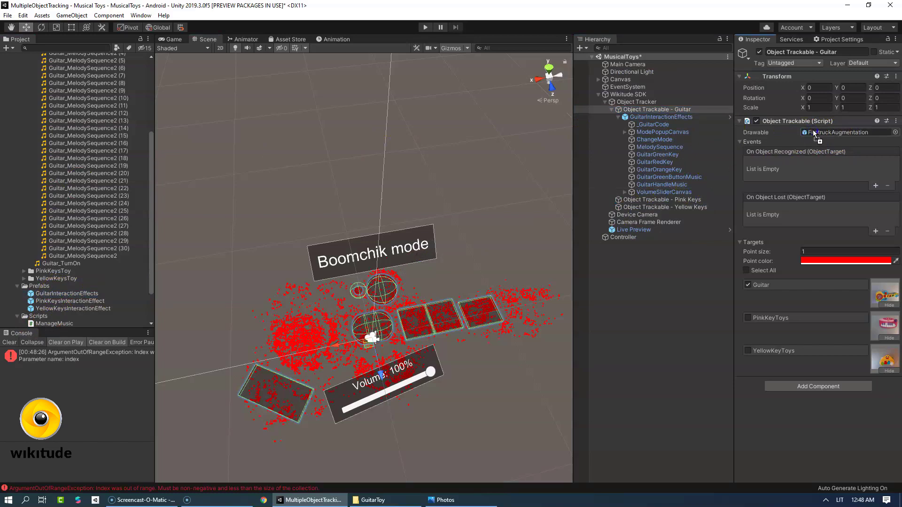
Delete the GuitarInteractionEffects instance under Object Trackable - Guitar from the scene and check that trackable's Drawable
right_click(680, 117)
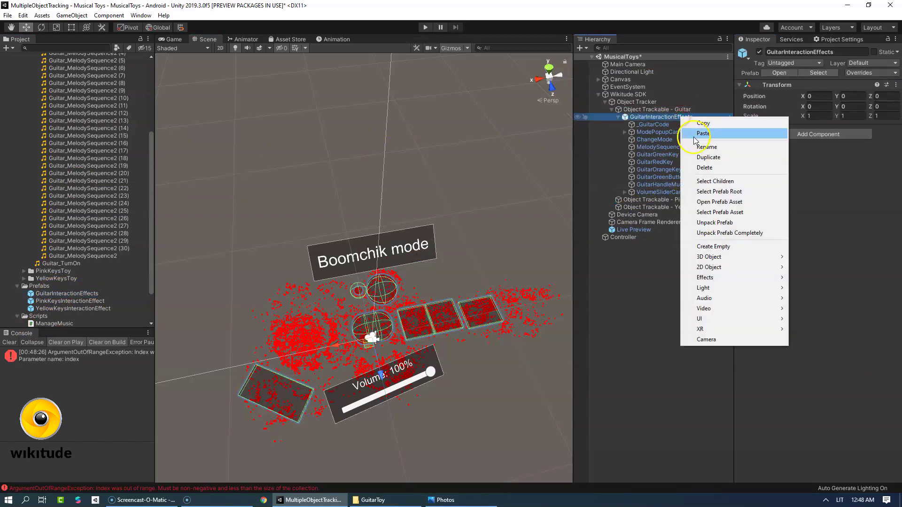
left_click(708, 168)
left_click(661, 111)
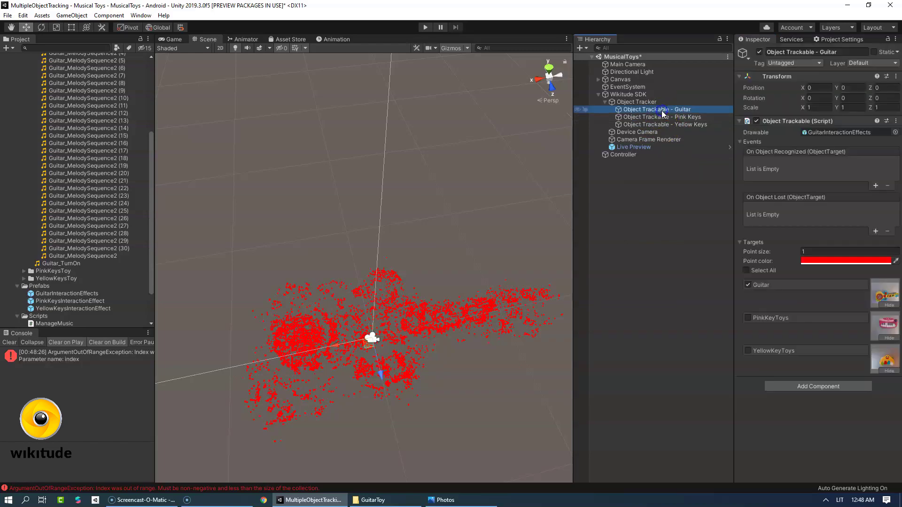
Add the PinkKeysInteractionEffect prefab as a child of Object Trackable - Pink Keys
left_click(656, 118)
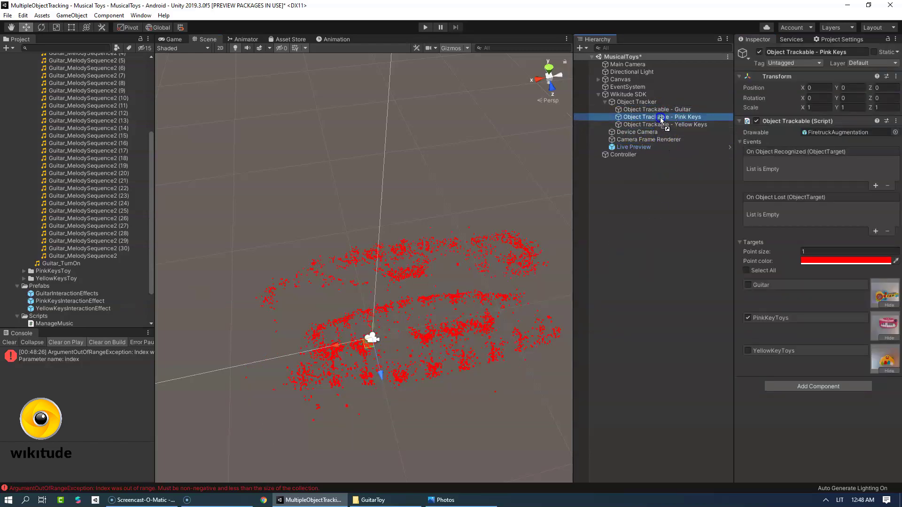
left_click_drag(443, 237, 472, 235, "alt")
Switch to File Explorer, open the KeysToy folder in Tutorial Assets and view photo 20200329_191219.jpg
left_click(396, 502)
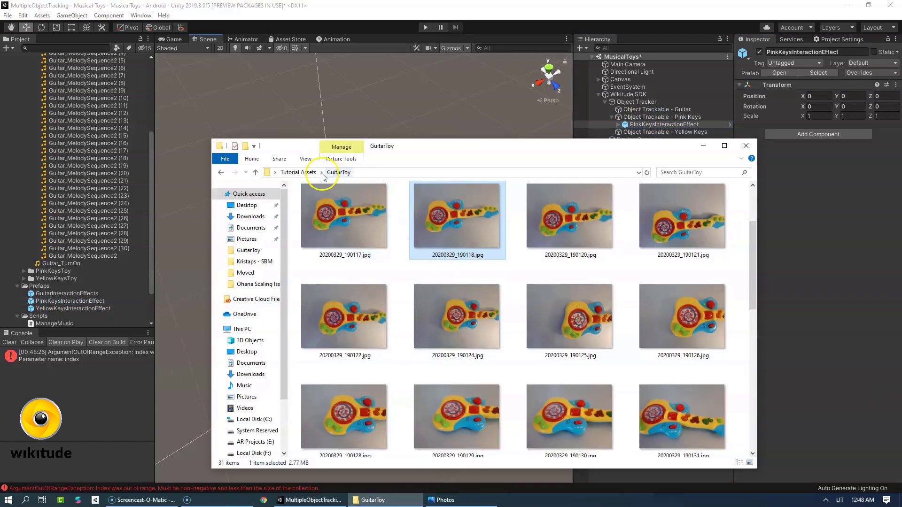
left_click(300, 172)
left_click(421, 212)
double_click(421, 212)
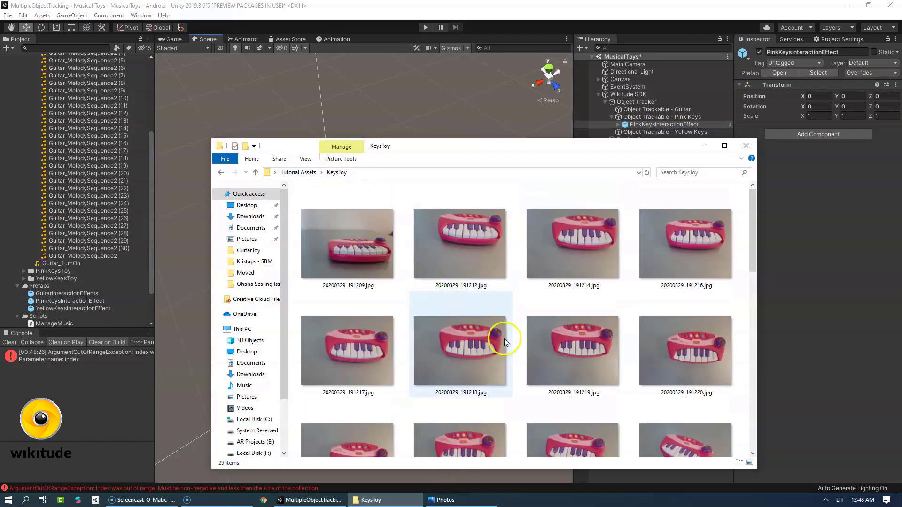
double_click(676, 351)
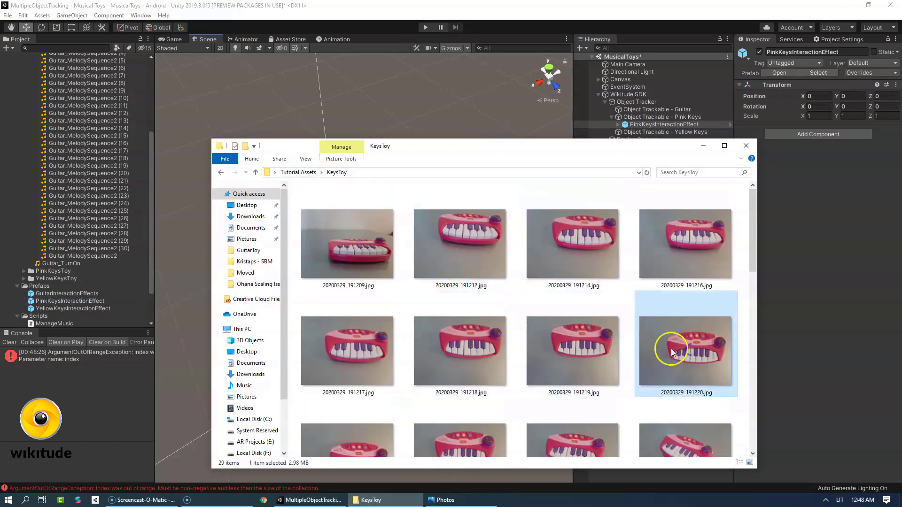
double_click(610, 348)
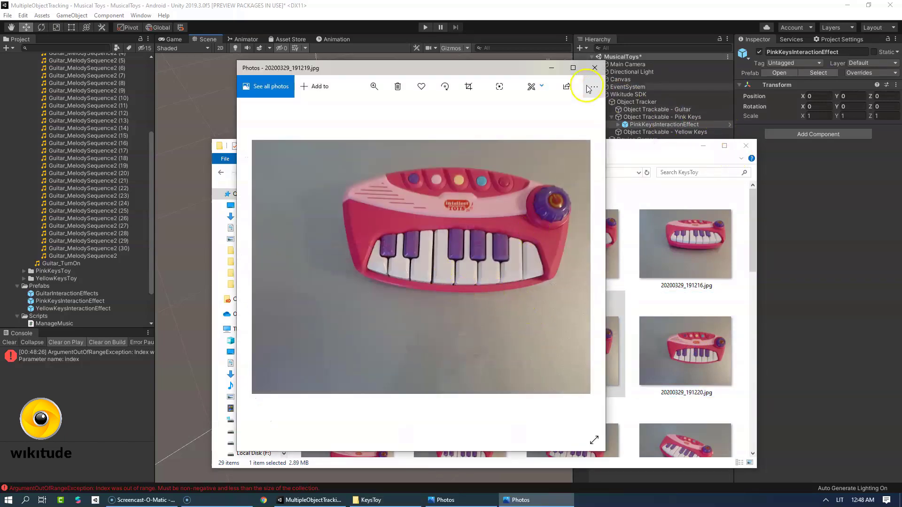
Return to Unity and inspect the white and violet key objects and the _PinkKeysCode script under PinkKeysInteractionEffect
left_click(827, 241)
left_click_drag(571, 283, 434, 364, "alt")
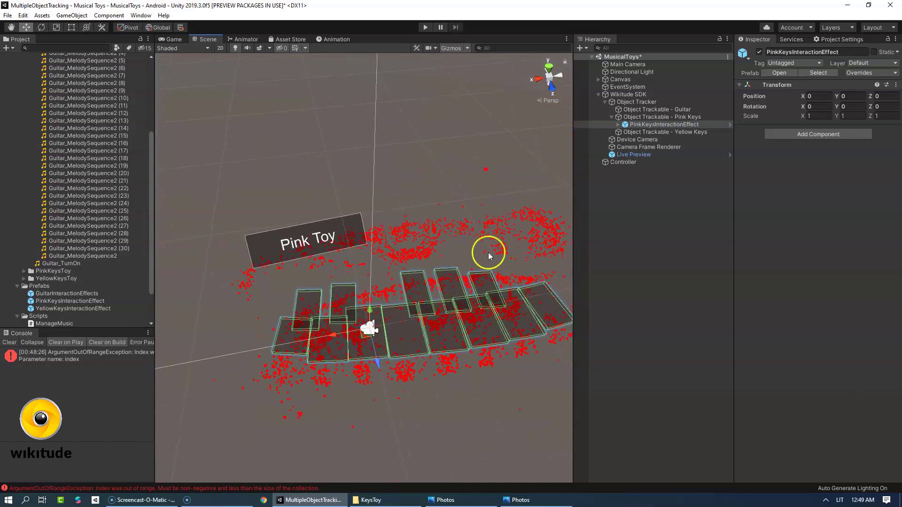
left_click(619, 125)
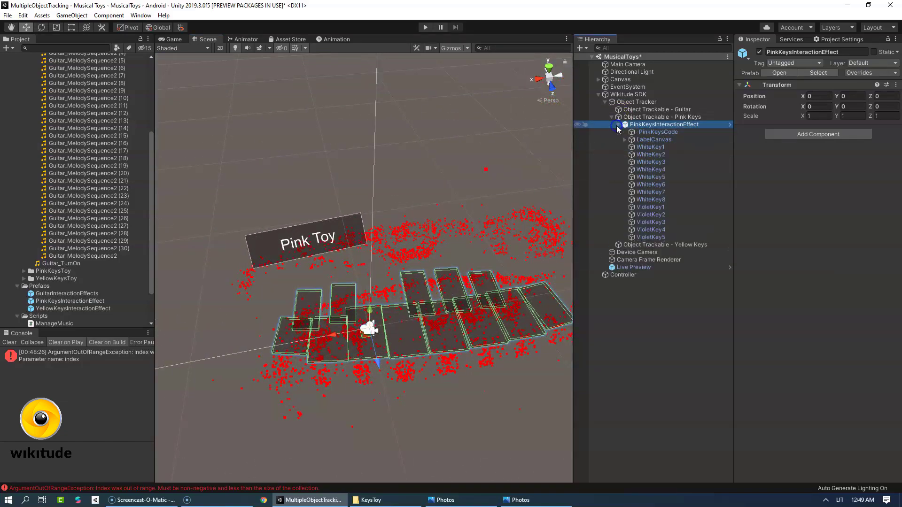
left_click(648, 156)
left_click(650, 147)
left_click(658, 155)
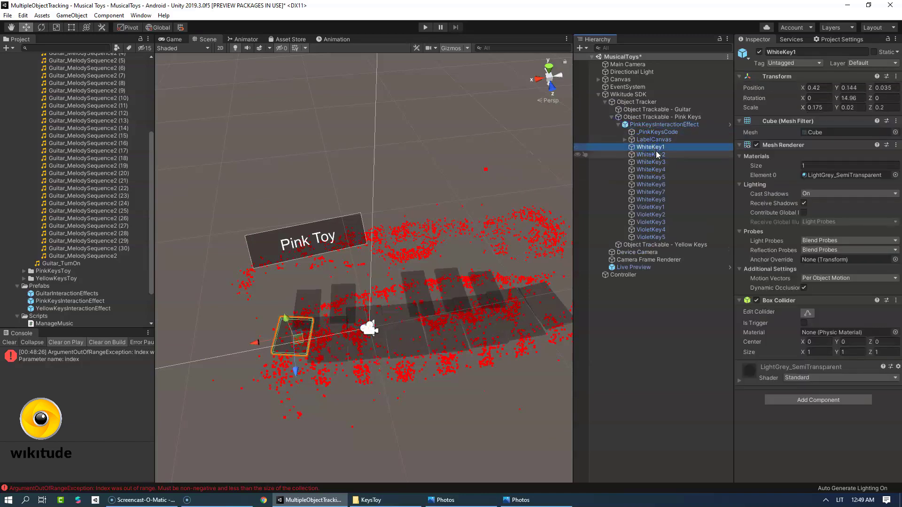
key("Down")
key("Down")
key("Down")
key("Down")
key("Down")
key("Down")
key("Down")
key("Down")
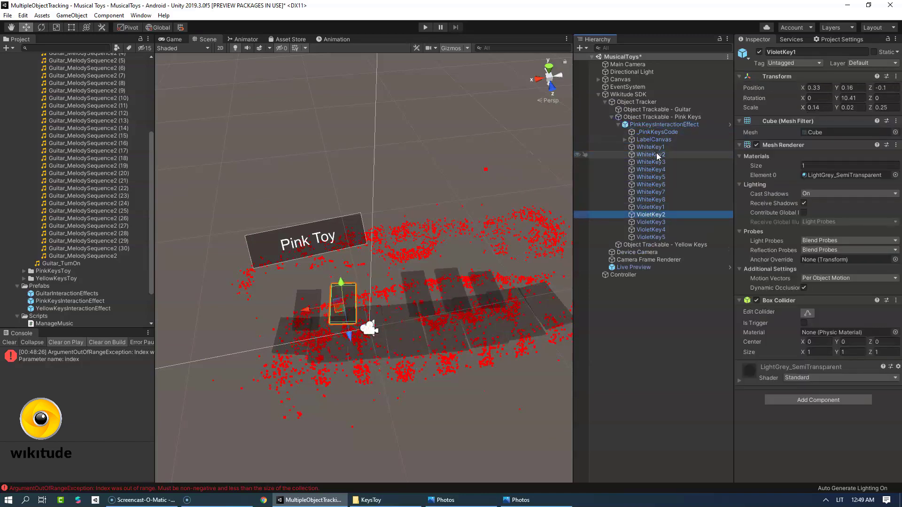
key("Down")
key("Down")
key("Down")
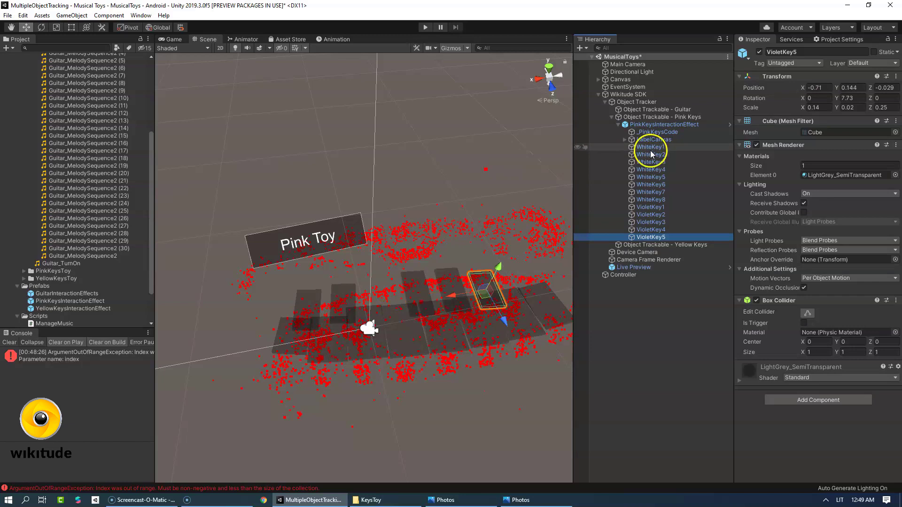
left_click(652, 137)
left_click(653, 132)
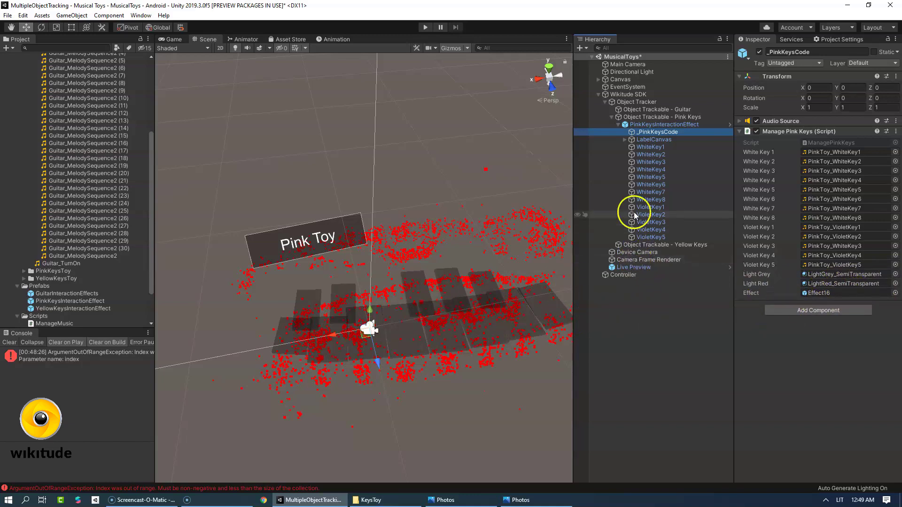
Delete the PinkKeysInteractionEffect instance from the scene and assign its prefab as the Drawable of Object Trackable - Pink Keys
left_click(619, 125)
left_click(640, 124)
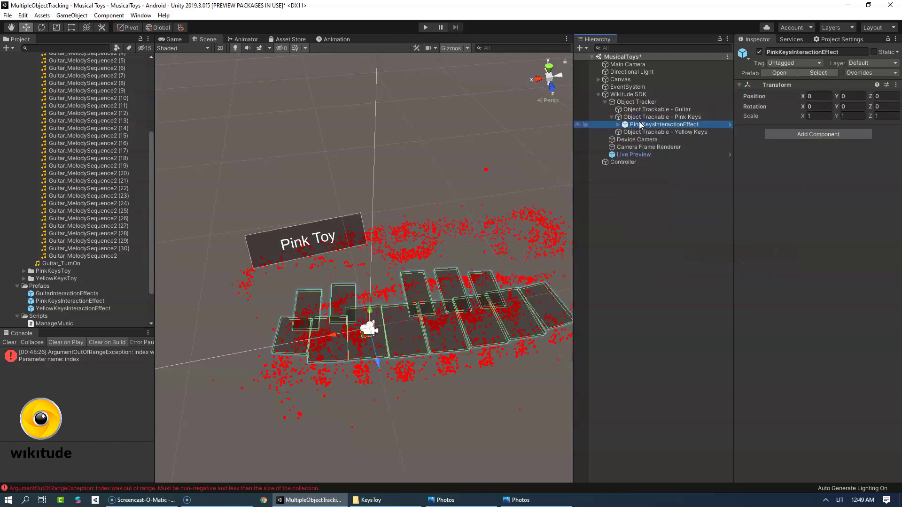
left_click(611, 117)
left_click(649, 117)
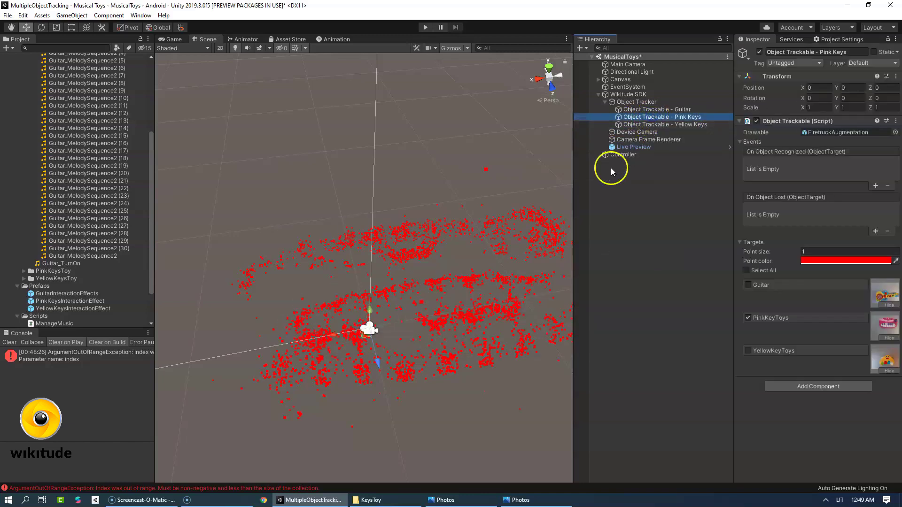
left_click_drag(52, 301, 813, 225)
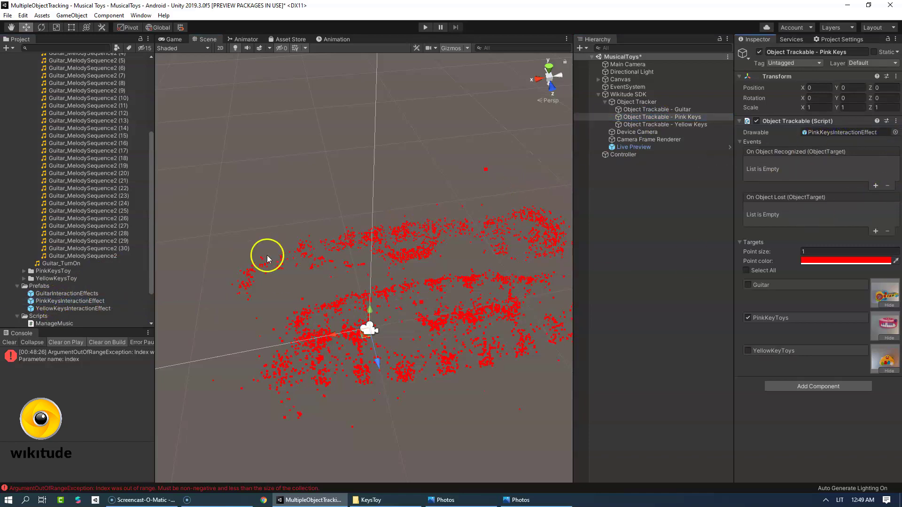
Hide the PinkKeyToys point cloud and preview the YellowKeyToys point cloud on Object Trackable - Yellow Keys
left_click(652, 125)
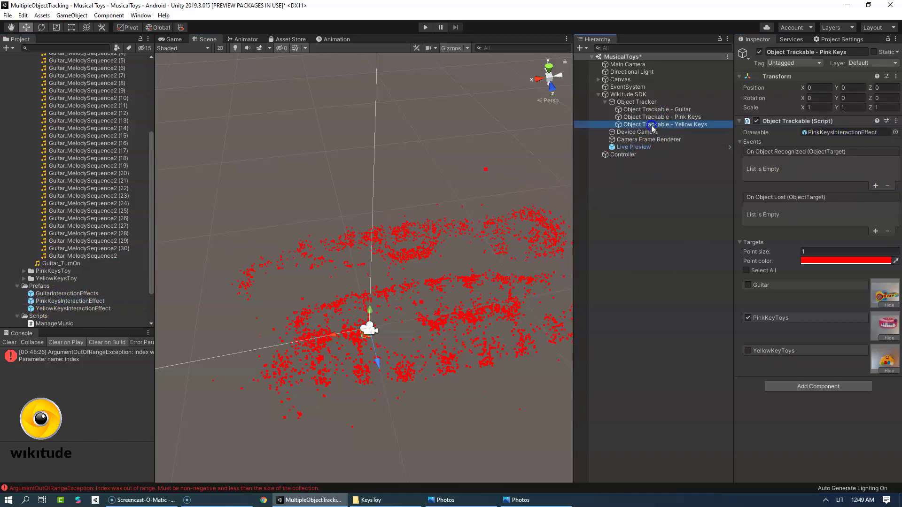
left_click(651, 117)
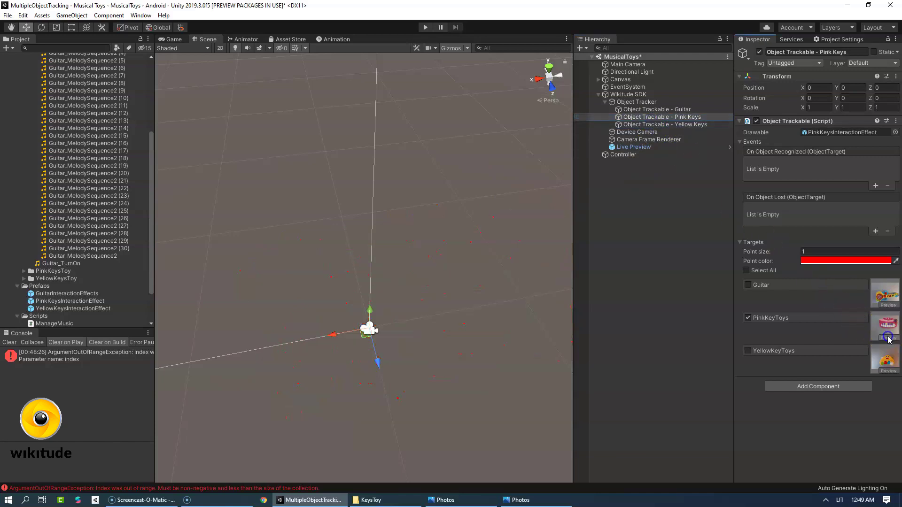
left_click(662, 125)
left_click(888, 372)
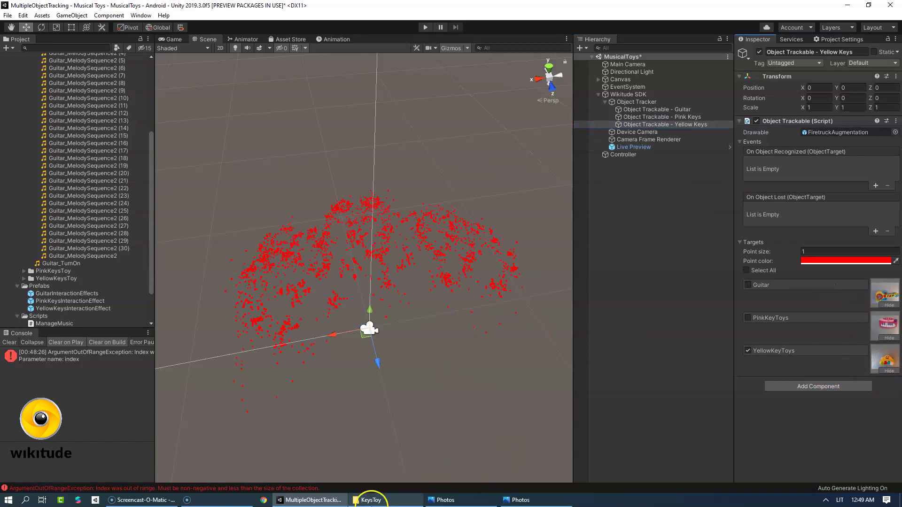
Switch to File Explorer, view photo 20200419_173031.jpg in the YellowKeysToy folder of Tutorial Assets, and close the windows to return to Unity
left_click(369, 500)
left_click(298, 172)
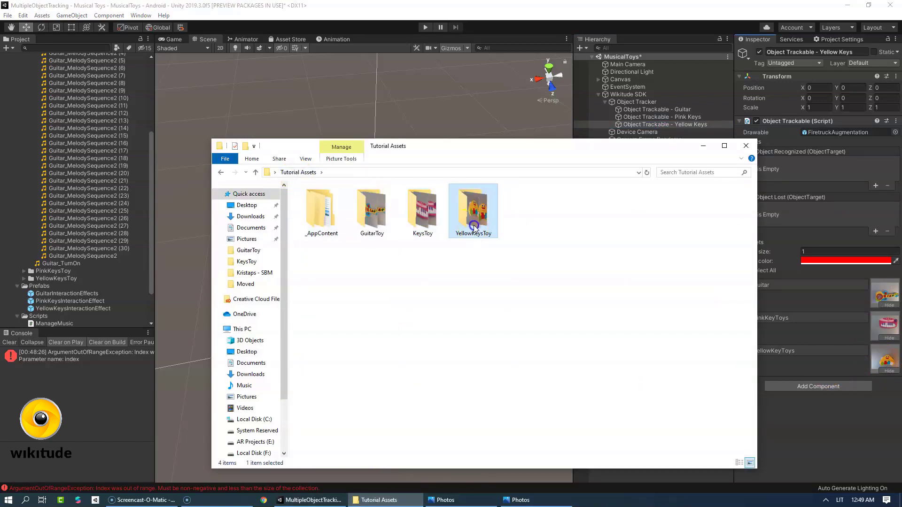
double_click(473, 214)
double_click(513, 277)
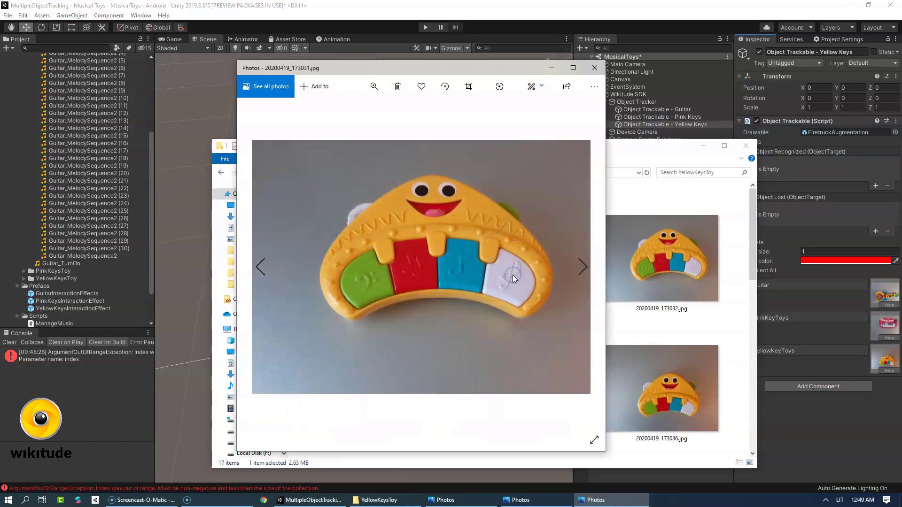
left_click(746, 146)
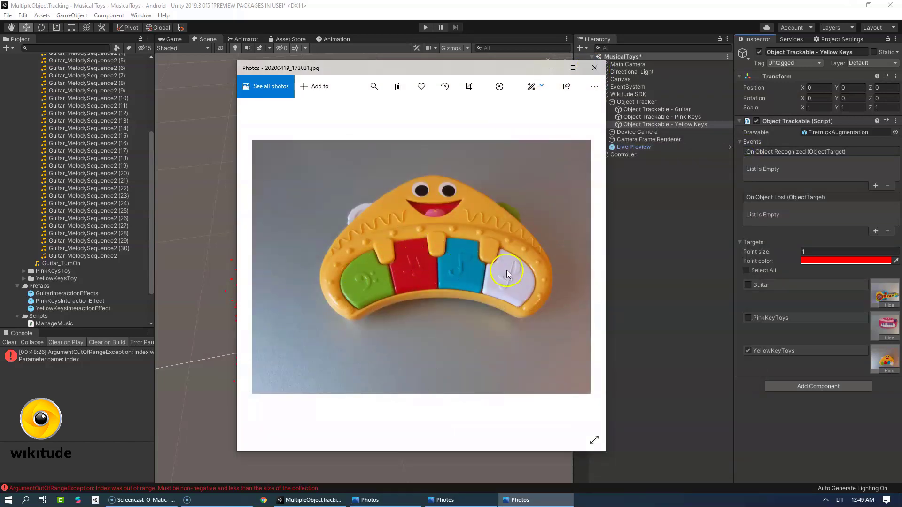
left_click(595, 68)
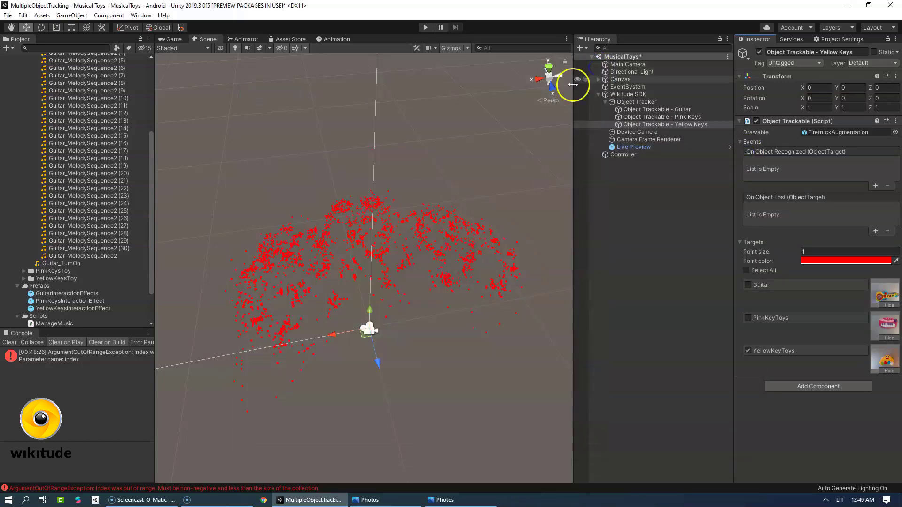
Add the YellowKeysInteractionEffect prefab as a child of Object Trackable - Yellow Keys
right_click_drag(427, 222, 426, 258)
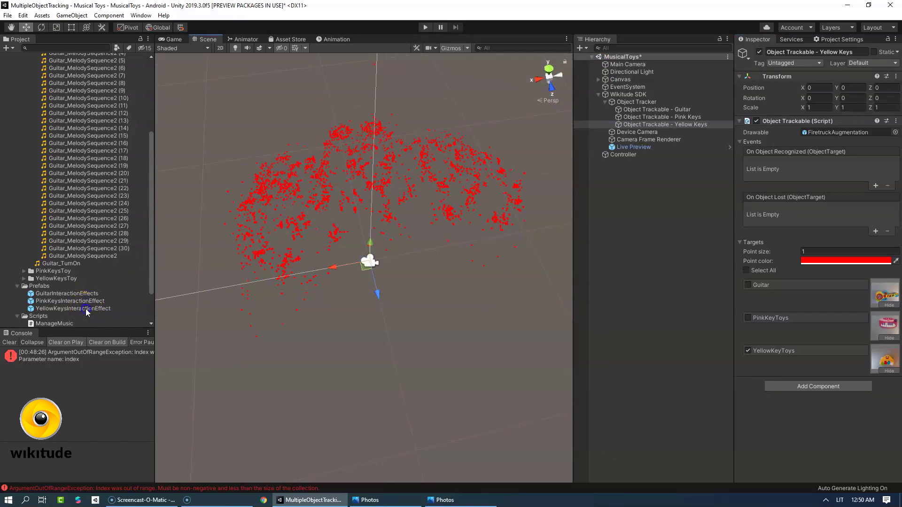
left_click(638, 124)
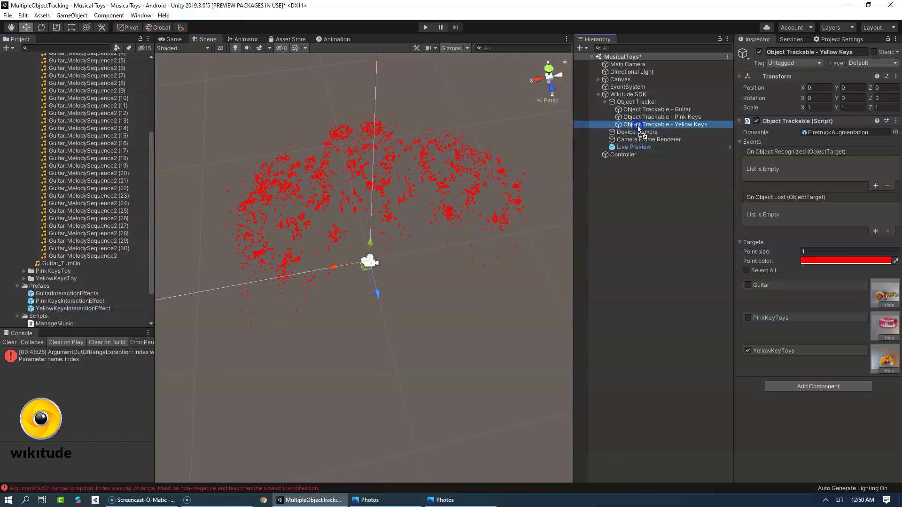
left_click_drag(639, 128, 639, 125)
scroll(430, 327, "up", 5)
right_click_drag(430, 327, 343, 254)
Inspect the Tongue, RedKey, BlueKey, WhiteKey and GreenKey objects under YellowKeysInteractionEffect
left_click(618, 132)
right_click_drag(498, 319, 443, 376)
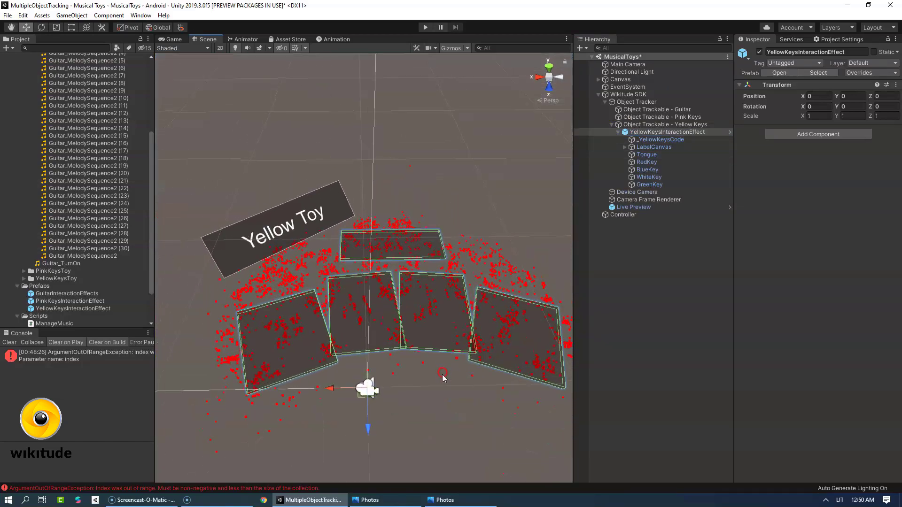
left_click(647, 155)
left_click(648, 162)
left_click(649, 170)
left_click(650, 177)
left_click(650, 185)
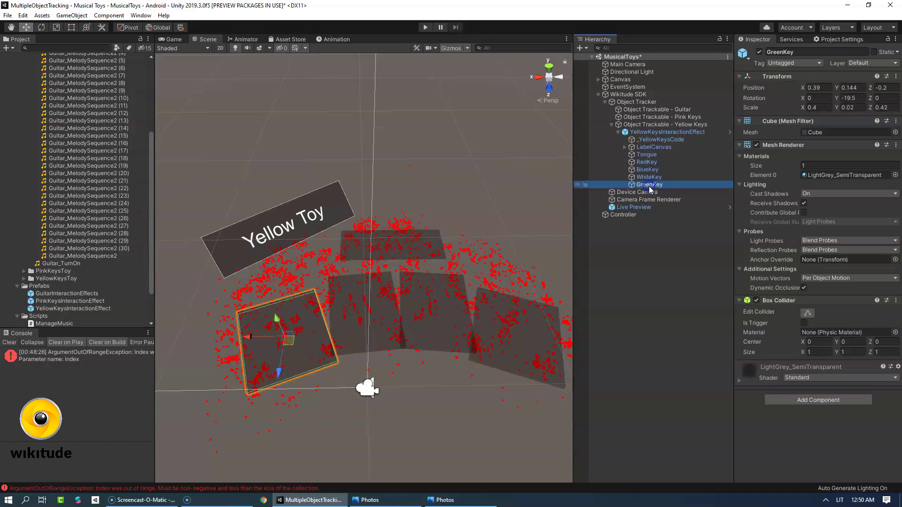
left_click_drag(392, 206, 437, 207, "alt")
Inspect the Manage Yellow Keys script on _YellowKeysCode, including its Tongue audio clips, and locate the first clip in the project
left_click(650, 140)
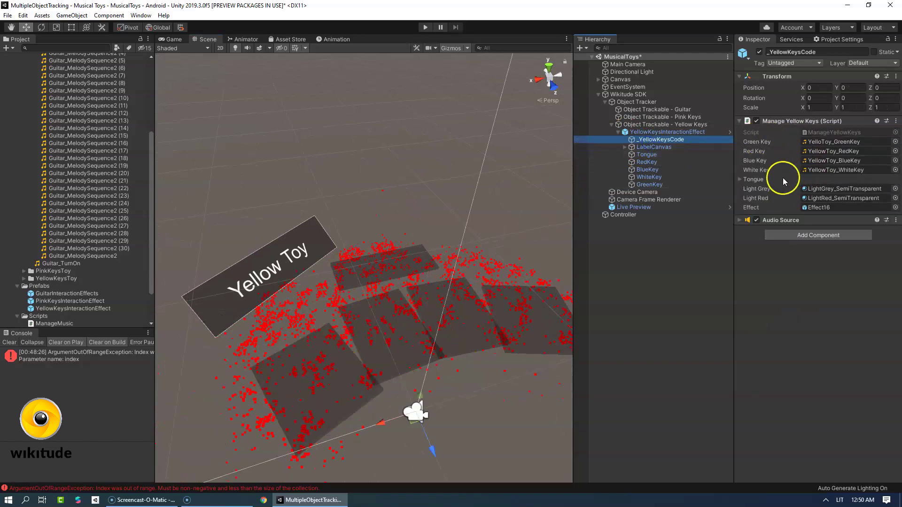
left_click(740, 179)
left_click(845, 198)
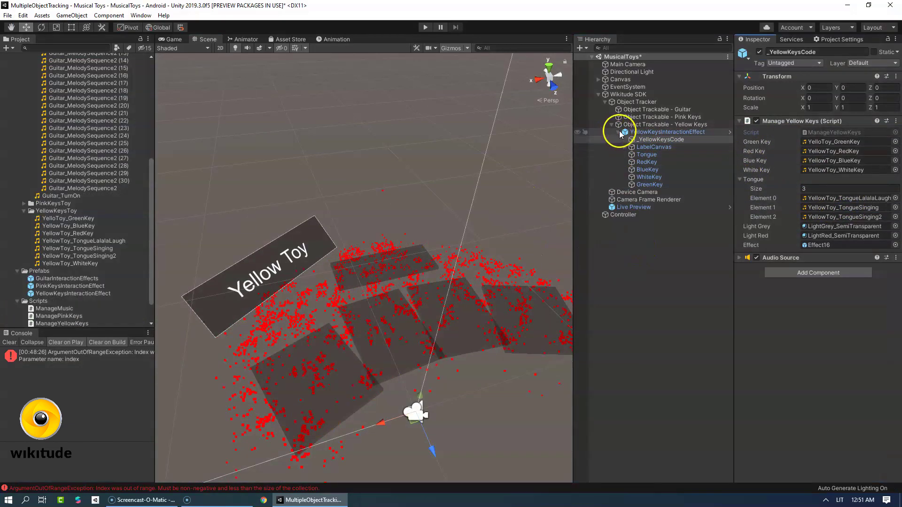
Delete the YellowKeysInteractionEffect instance under Object Trackable - Yellow Keys from the scene
right_click(640, 133)
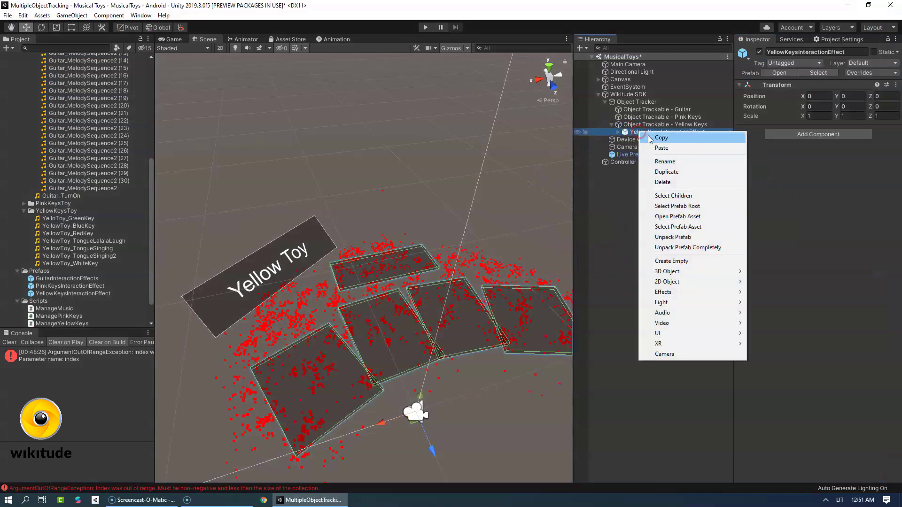
left_click(679, 183)
Assign the YellowKeysInteractionEffect prefab as the Drawable of Object Trackable - Yellow Keys and save the scene
left_click(656, 125)
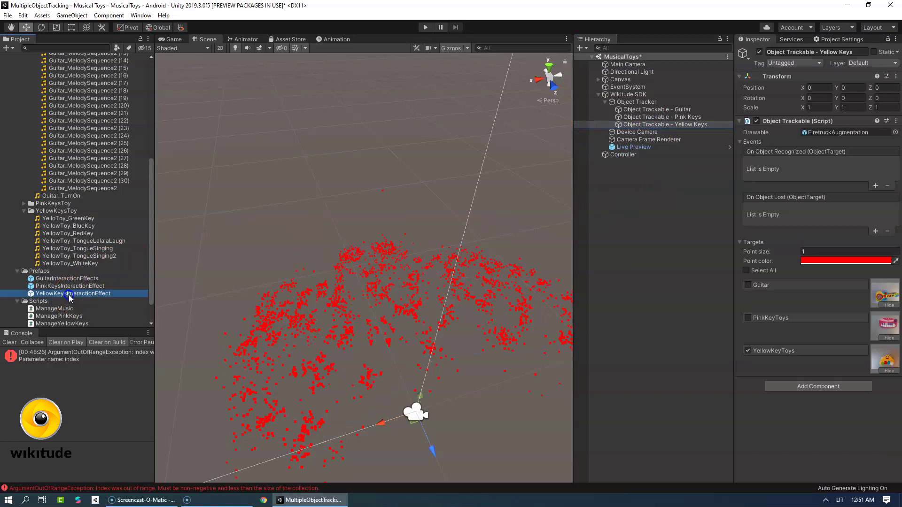
left_click_drag(817, 131, 818, 134)
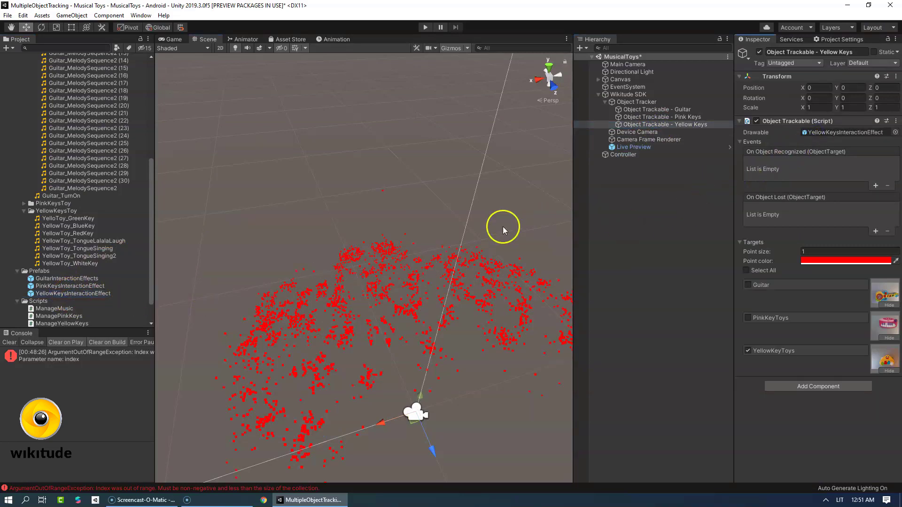
left_click(8, 15)
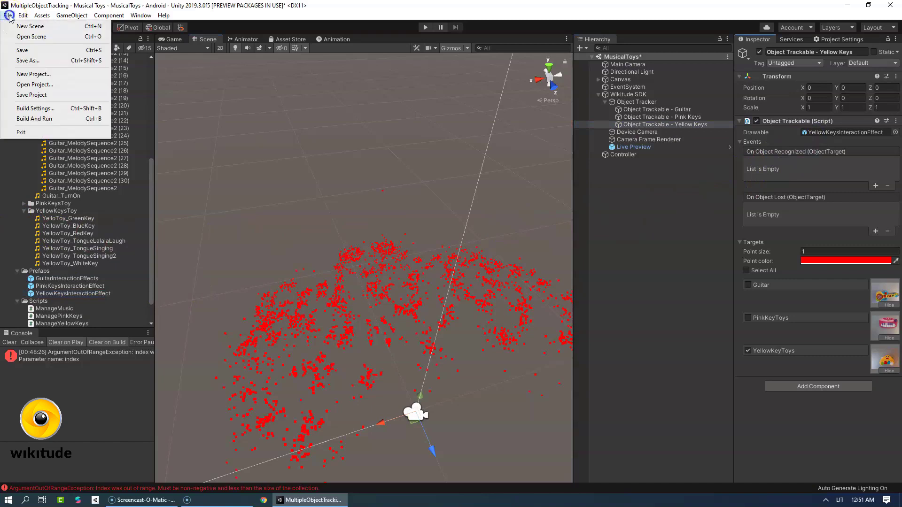
left_click(21, 51)
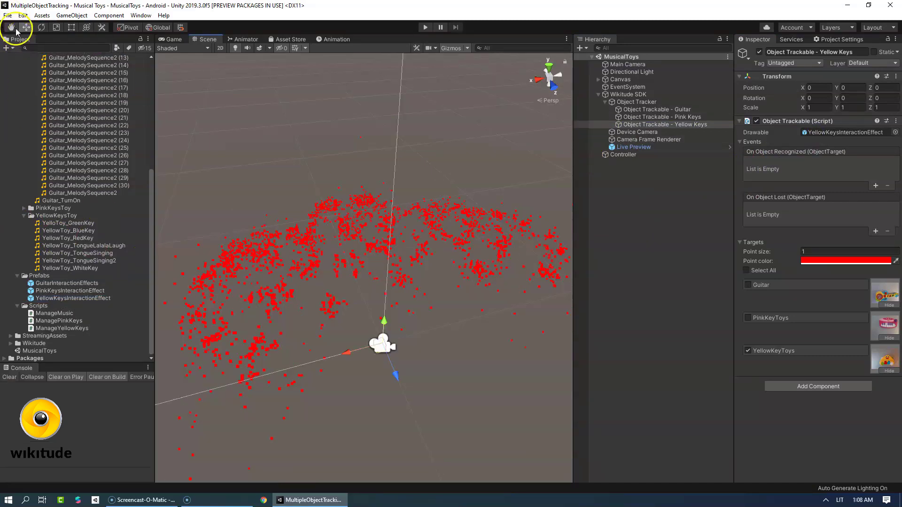
Open the Android Player settings from the Build Settings and set the Package Name to com.ourtechart.wikitude.ar
left_click(8, 15)
left_click(33, 109)
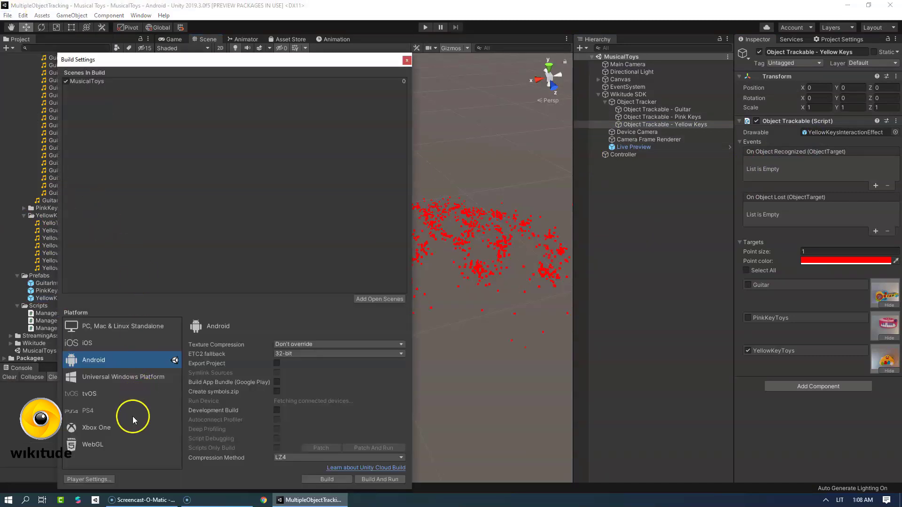
left_click(89, 479)
left_click_drag(732, 321, 569, 316)
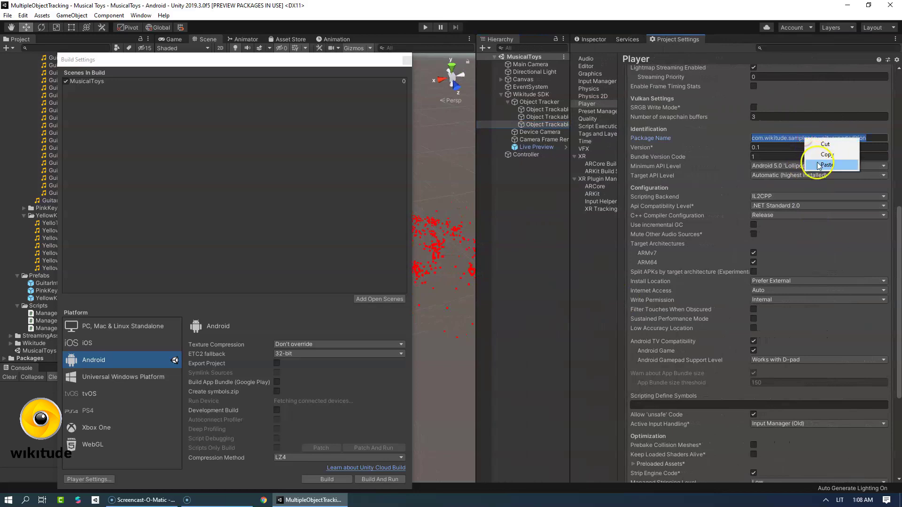
left_click(821, 165)
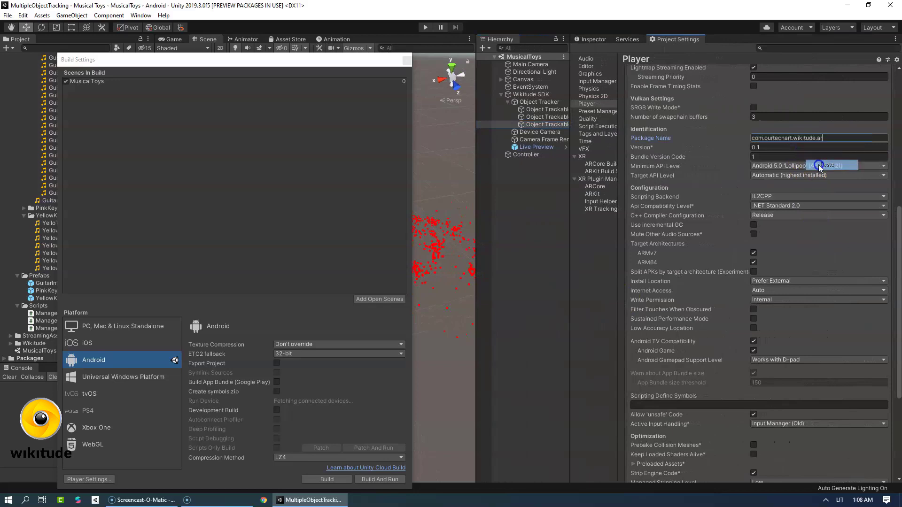
Close the Build Settings and save the scene
left_click(406, 62)
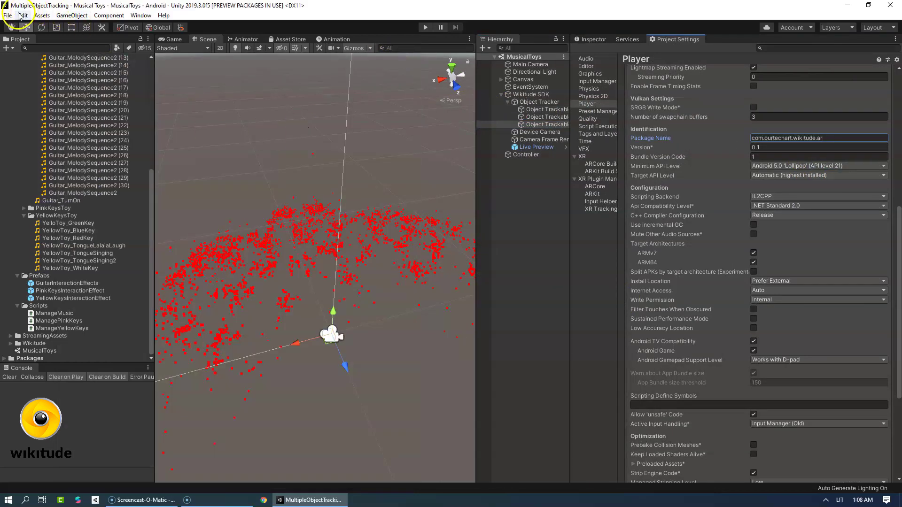
left_click(8, 16)
left_click(20, 50)
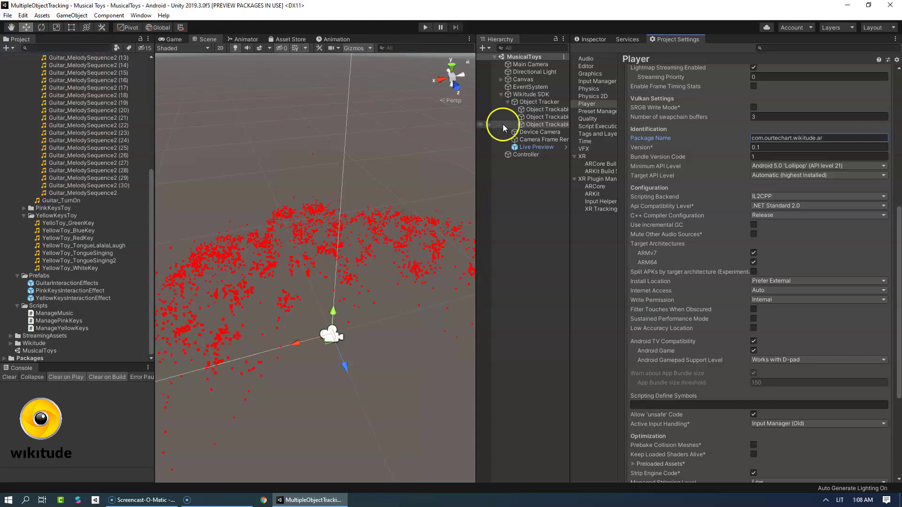
Resize the editor layout to narrow the settings area and widen the Scene view, and bring back the Inspector
left_click_drag(569, 156, 717, 175)
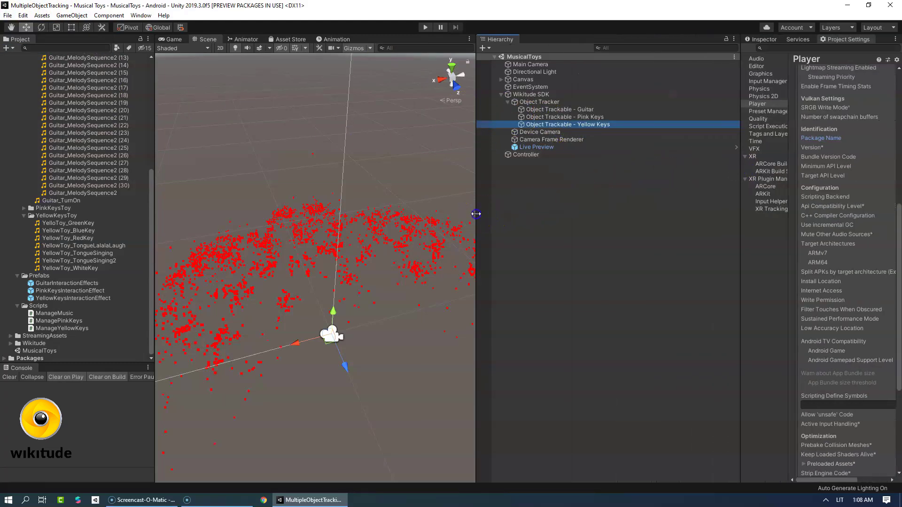
left_click_drag(476, 214, 541, 210)
left_click(766, 40)
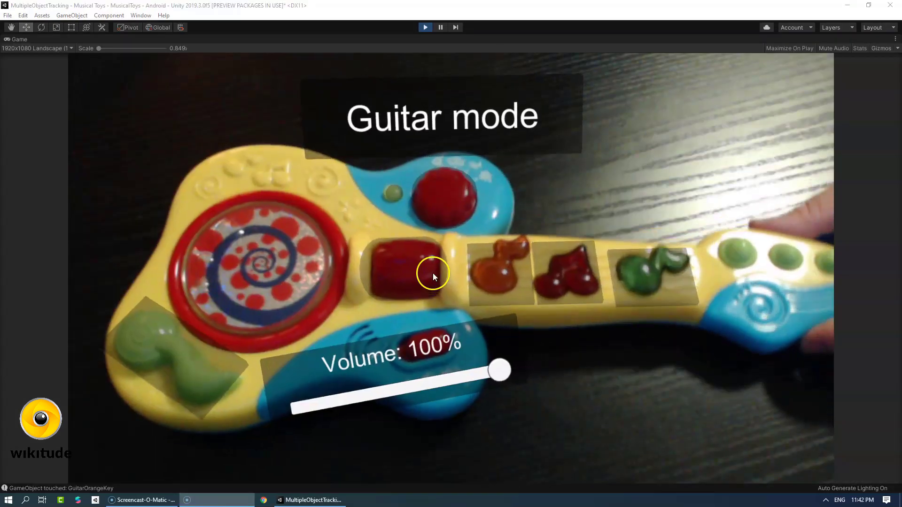
Test the red melody sequence button on the tracked guitar in the running app
left_click(404, 278)
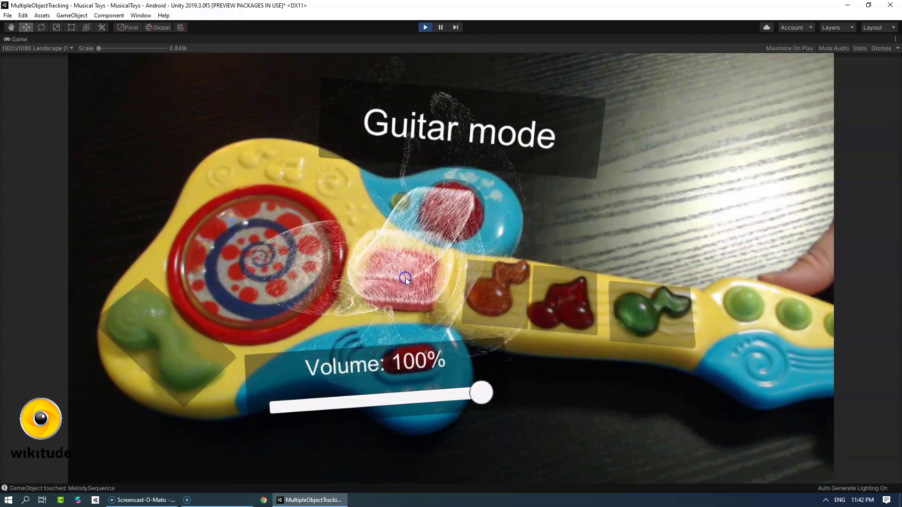
Test the guitar's melody sequence button, its orange, red and green keys, and the volume slider in Guitar mode
left_click(408, 278)
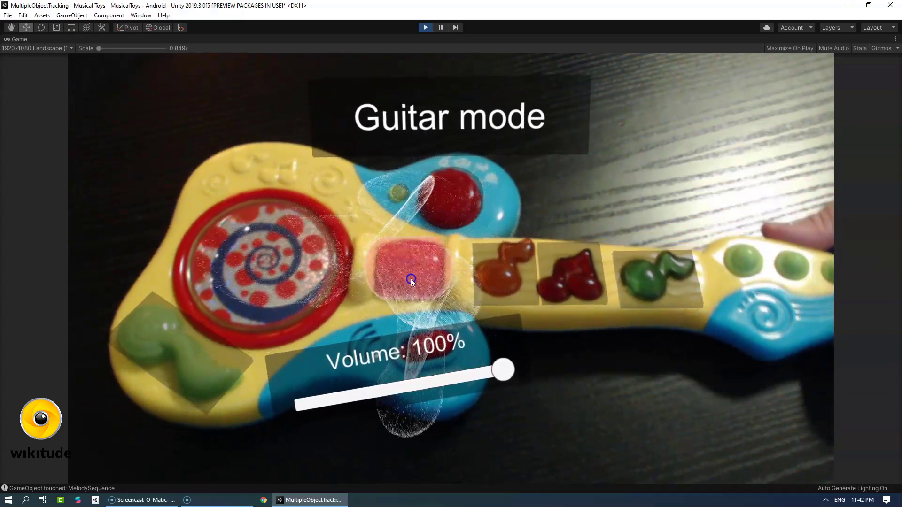
left_click(493, 282)
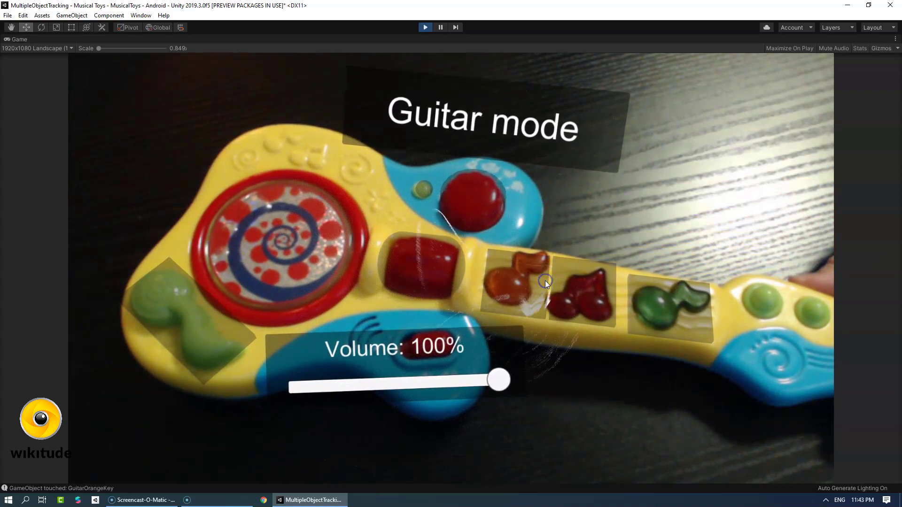
left_click(677, 296)
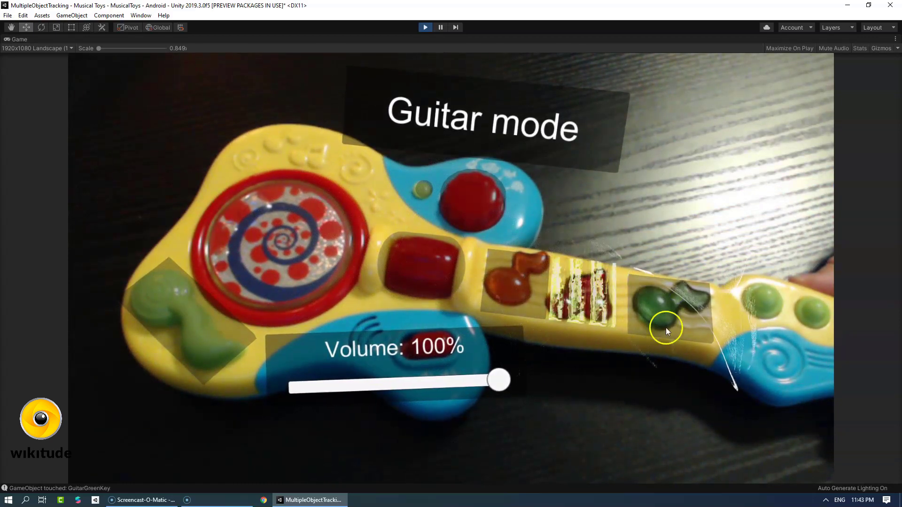
left_click(548, 310)
left_click_drag(499, 380, 601, 352)
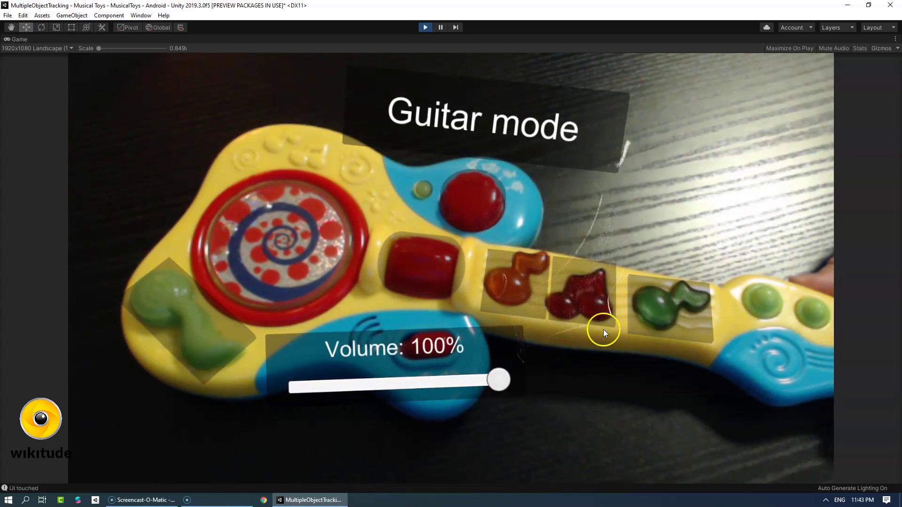
Play the orange, red and green keys on the guitar's neck in Drums mode
left_click(522, 276)
left_click(566, 282)
left_click(669, 291)
Switch the guitar to Boomchik mode with its round red button and test the three neck keys
left_click(474, 186)
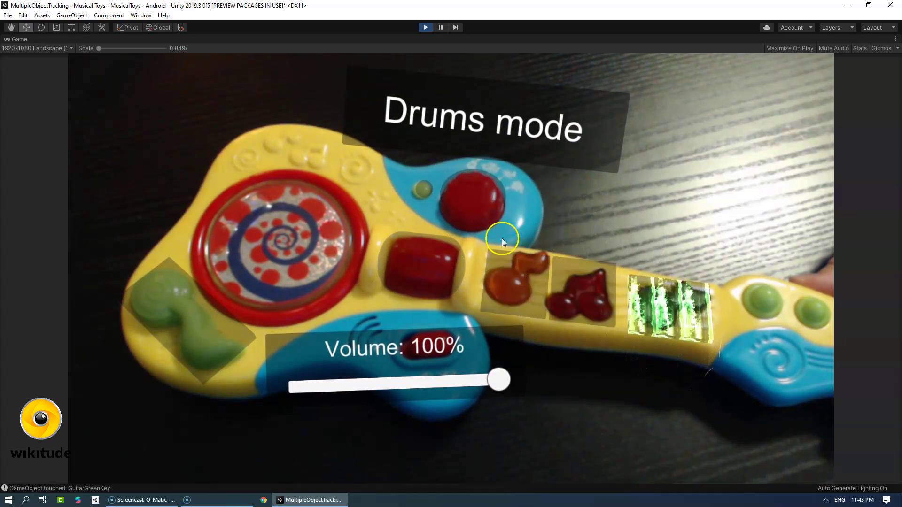
left_click(515, 267)
left_click(585, 279)
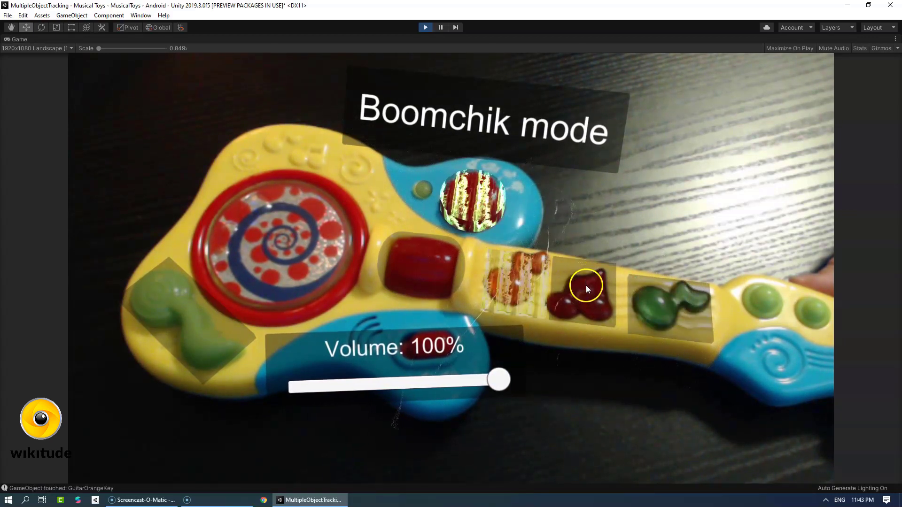
left_click(655, 298)
left_click(604, 292)
left_click(654, 306)
left_click(484, 293)
Switch the guitar to Animation mode, then test the neck keys, the green music key on its body and the melody sequence button
left_click(461, 196)
left_click(527, 304)
left_click(603, 296)
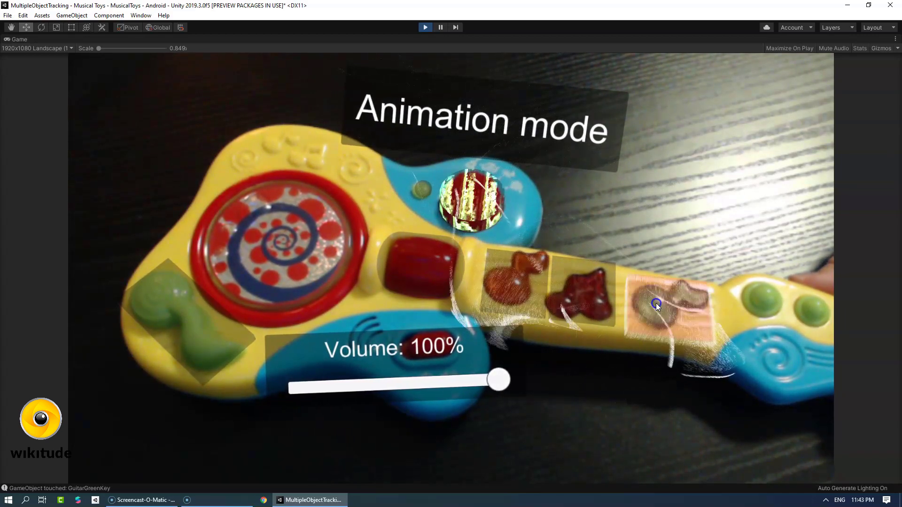
left_click(656, 303)
left_click(592, 297)
left_click(551, 292)
left_click(523, 286)
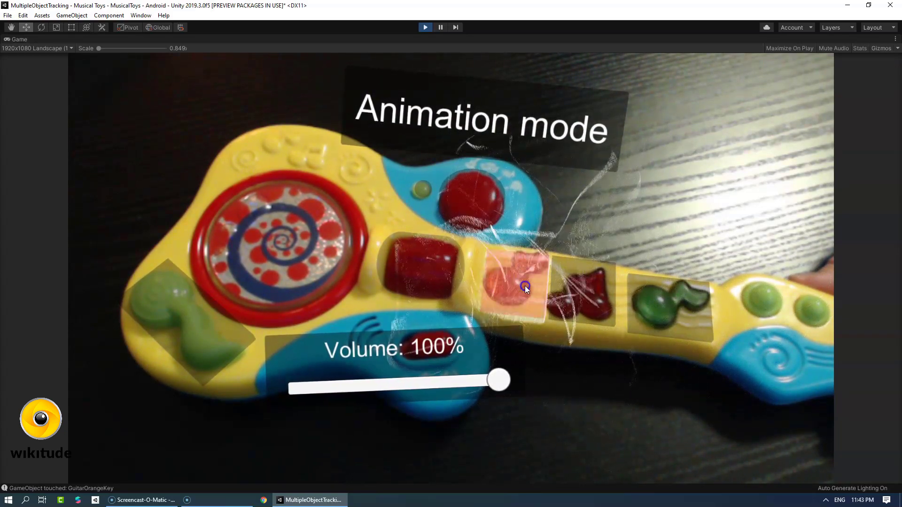
left_click(198, 320)
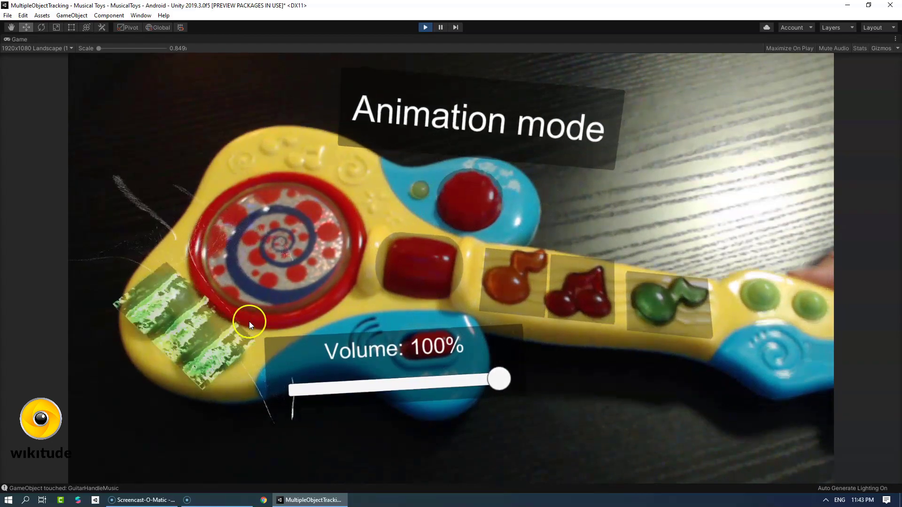
left_click(414, 281)
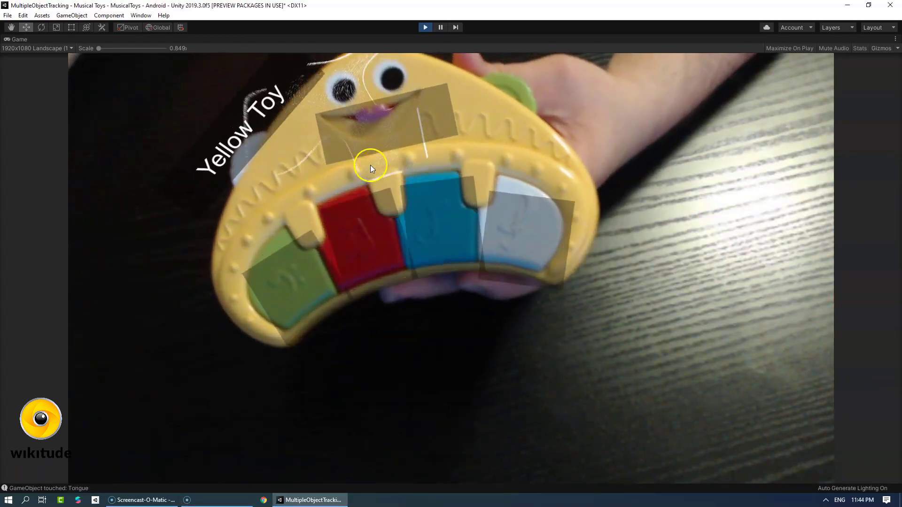
Test the touch interactions of the tracked Yellow Toy's mouth and its green, red, blue and white keys
left_click(374, 173)
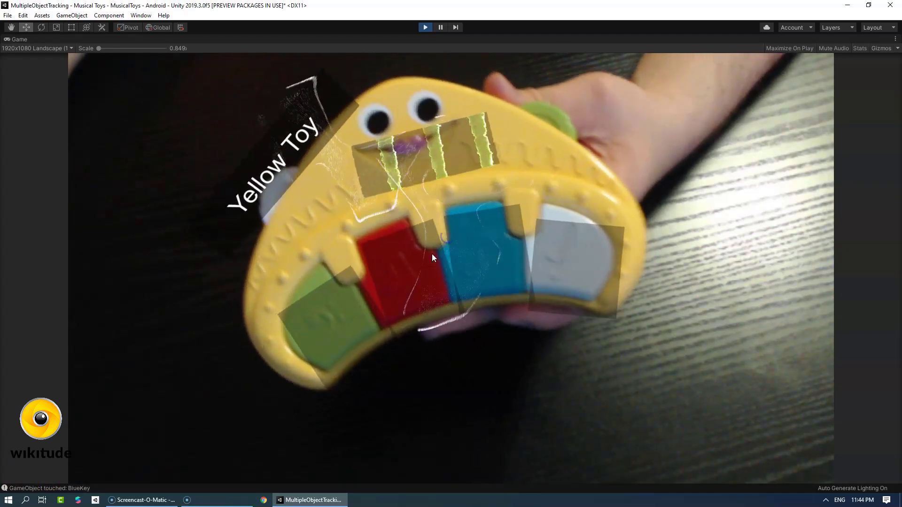
left_click(385, 302)
left_click(345, 314)
left_click(527, 243)
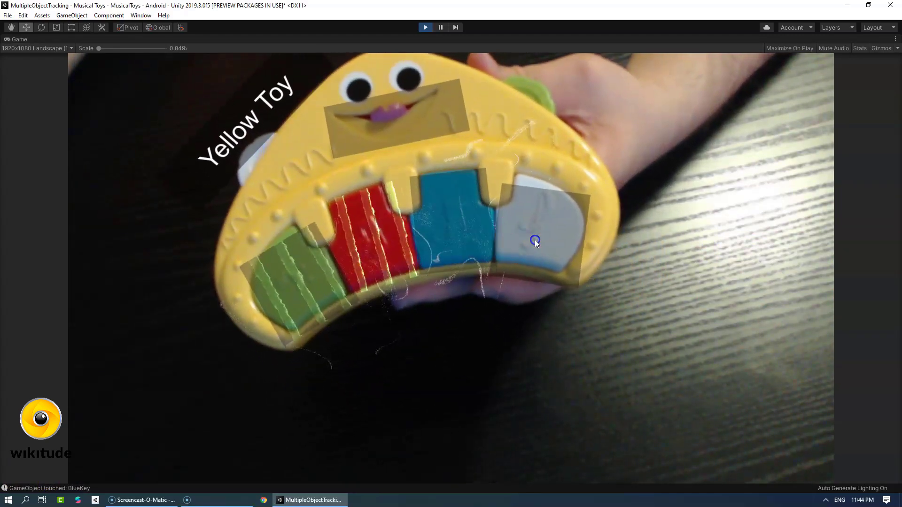
left_click(465, 216)
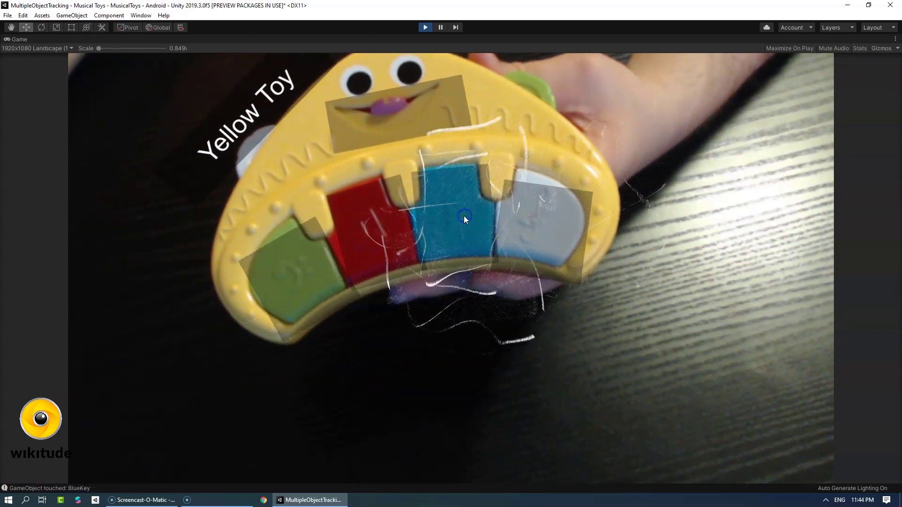
left_click(308, 260)
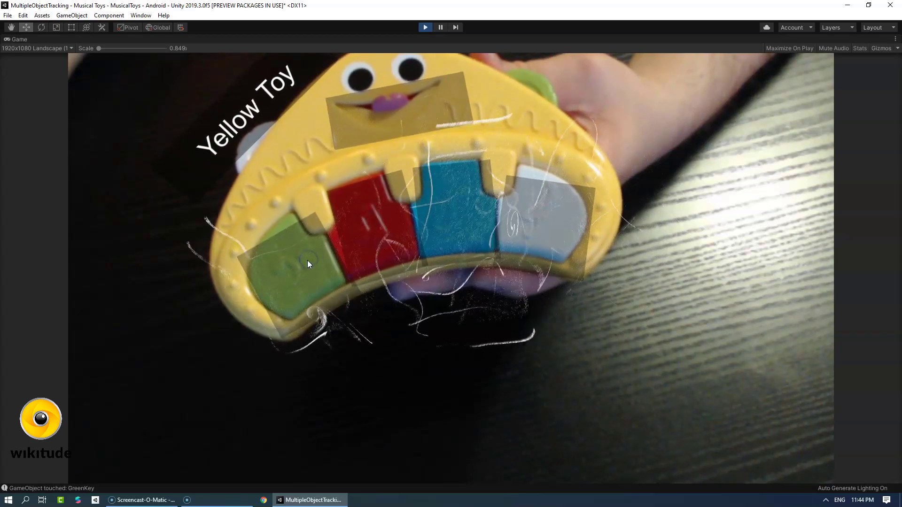
left_click(392, 227)
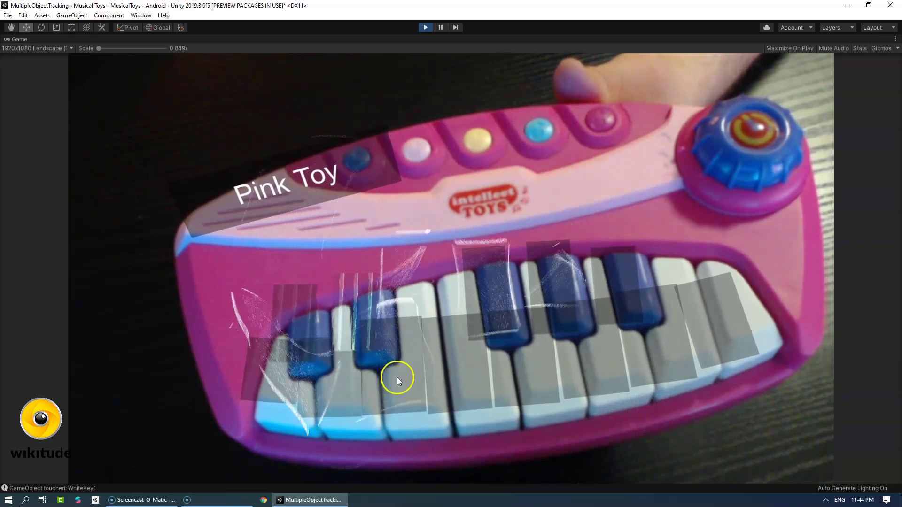
Test the white piano keys across the whole keyboard of the tracked Pink Toy
left_click(481, 373)
left_click(728, 316)
left_click(620, 347)
left_click(560, 359)
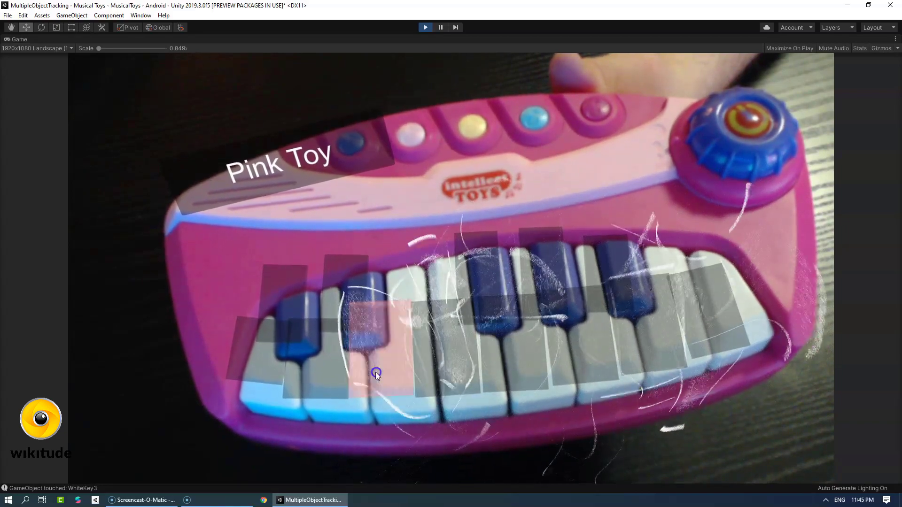
left_click(342, 371)
left_click(252, 351)
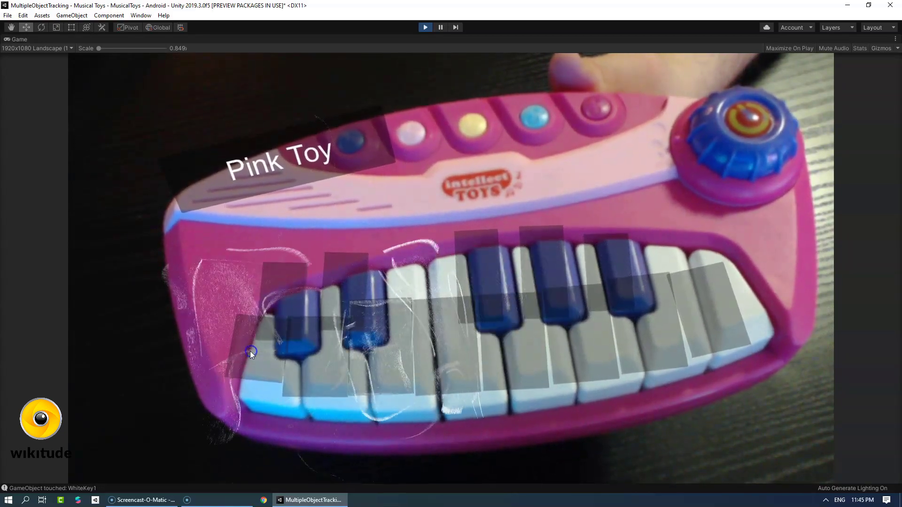